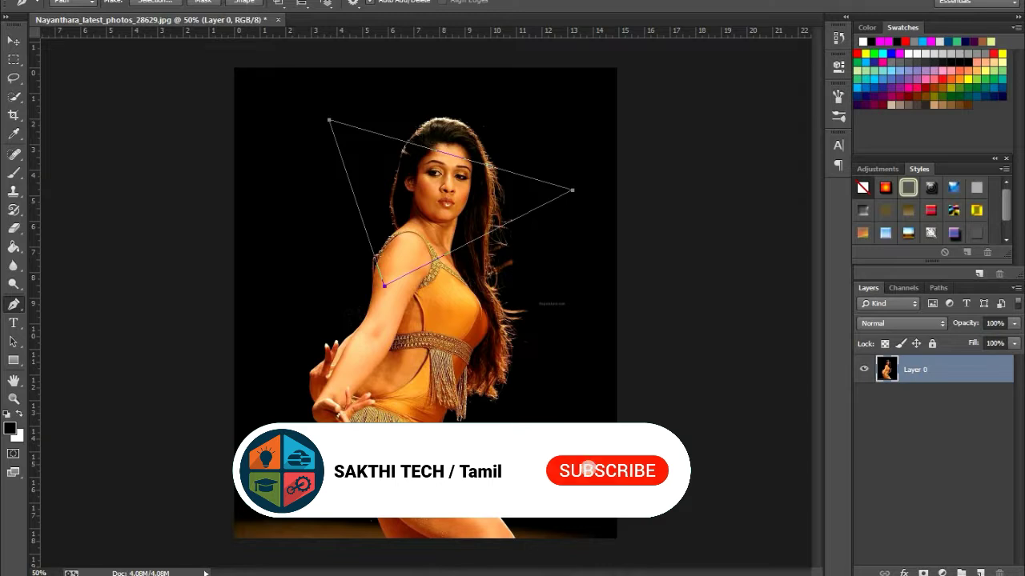
Set the Brush tool's size to about 8 px
click(13, 173)
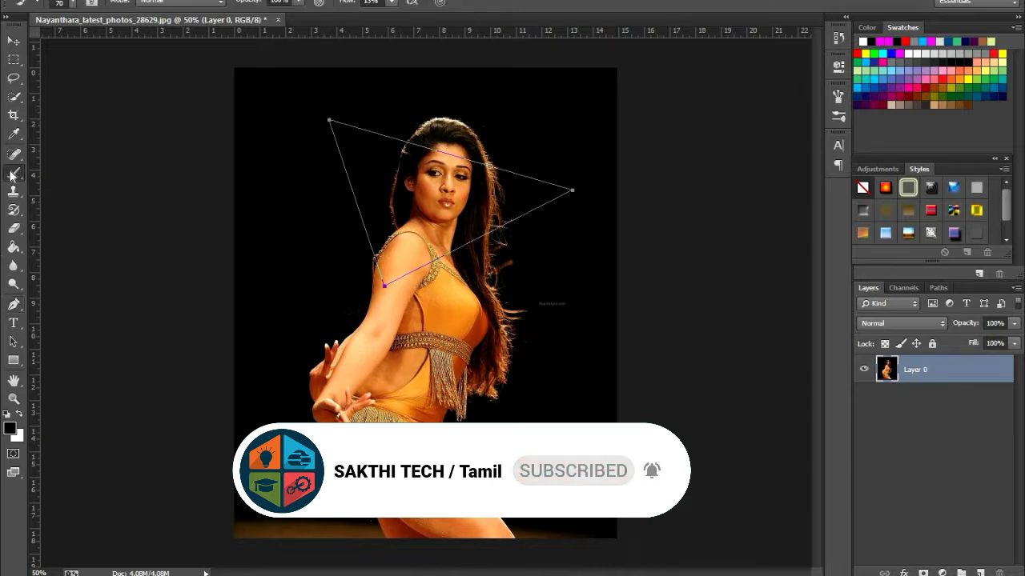
click(71, 4)
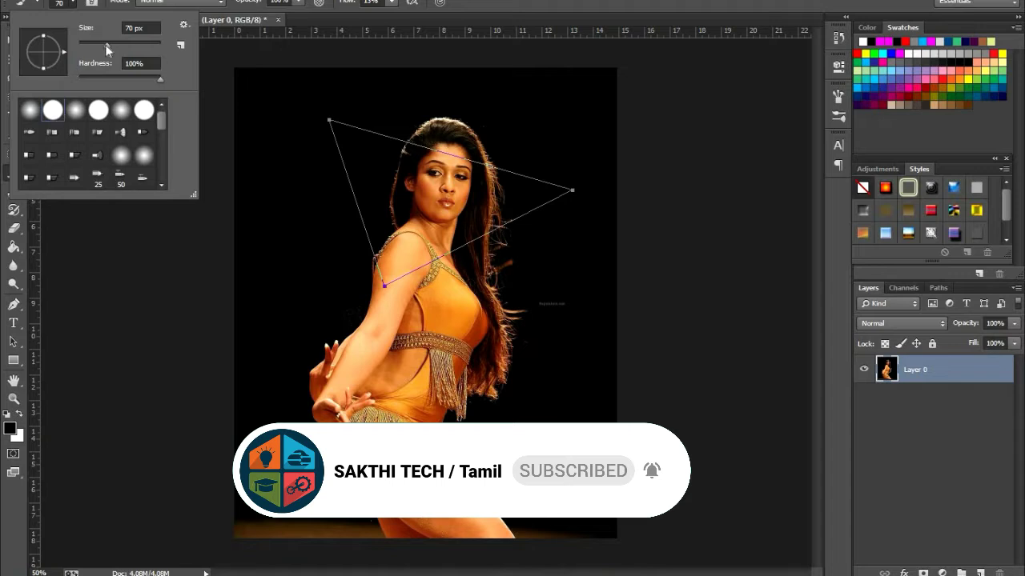
drag(105, 45, 83, 47)
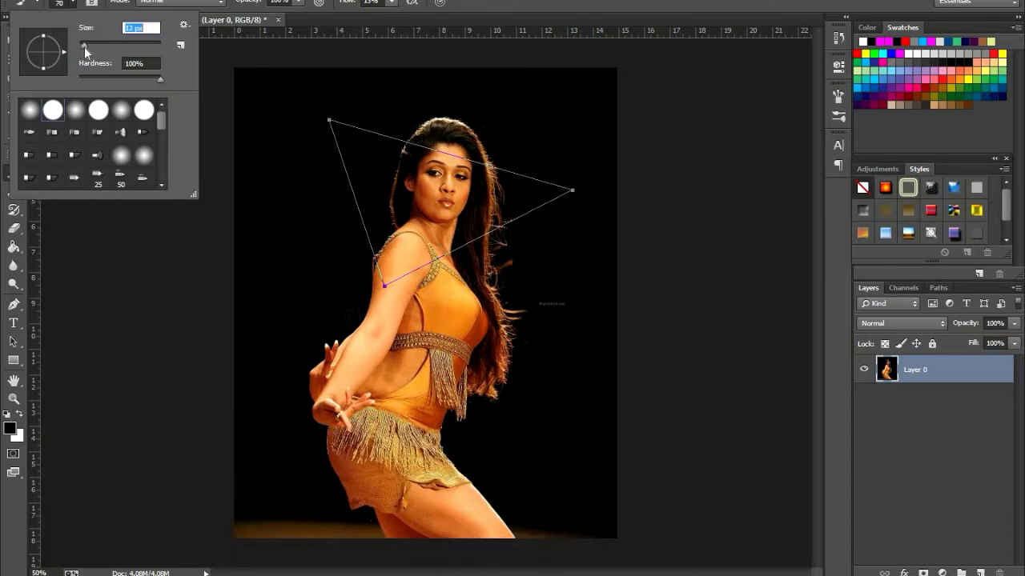
drag(84, 46, 82, 46)
Stroke the triangular path on Layer 0 with the black brush, keeping Simulate Pressure enabled
click(13, 341)
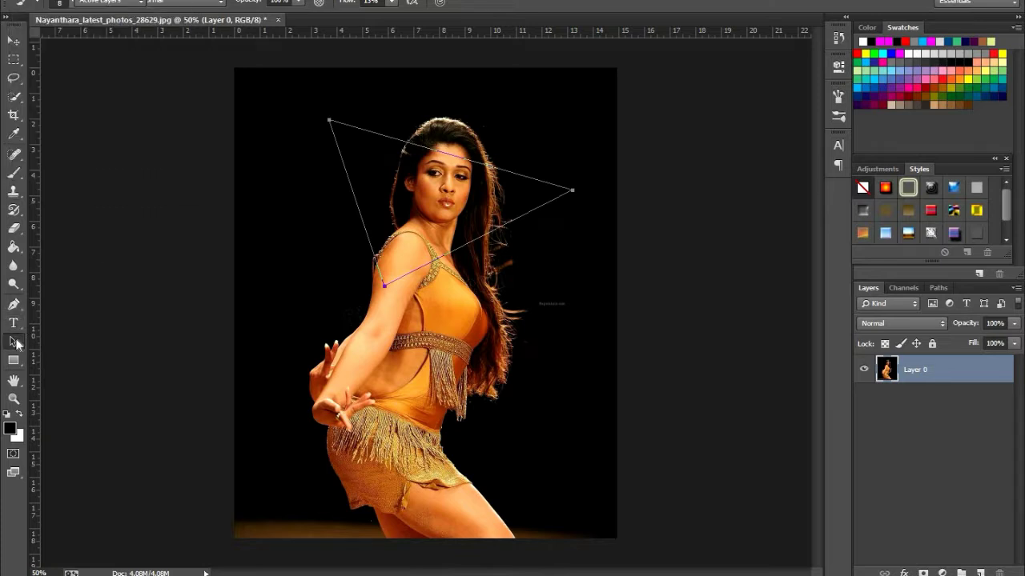
click(15, 306)
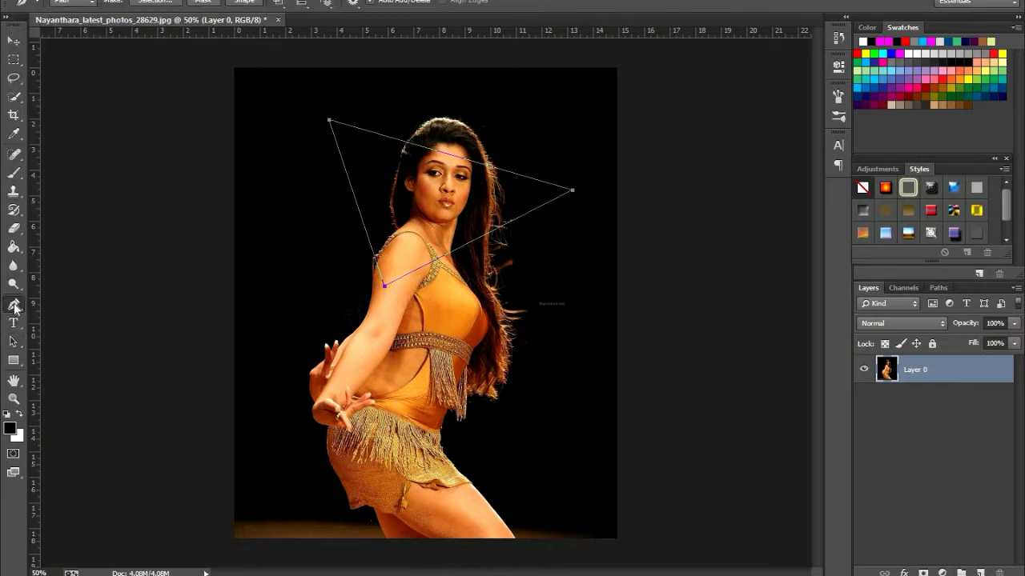
right_click(415, 256)
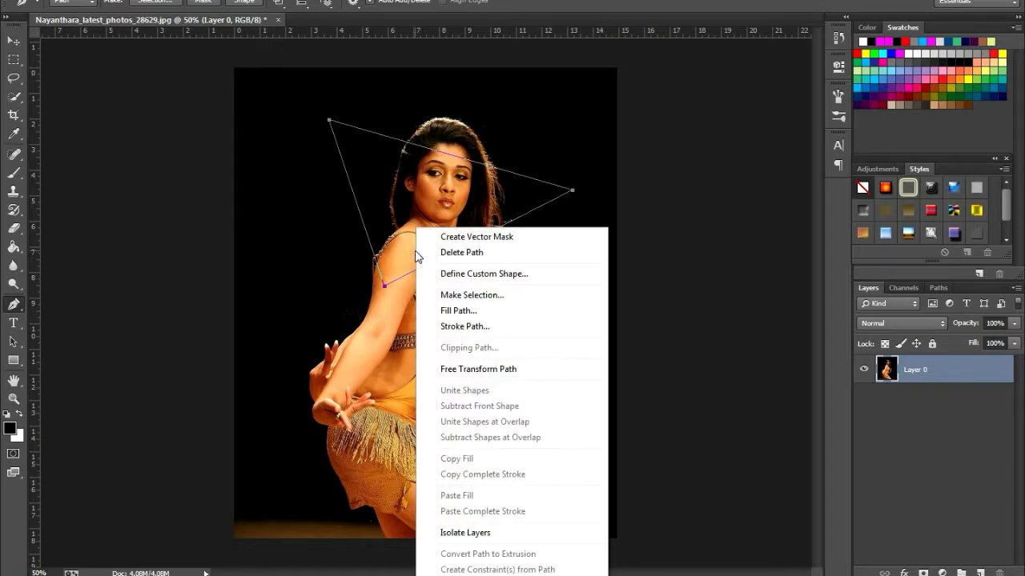
click(464, 324)
click(564, 181)
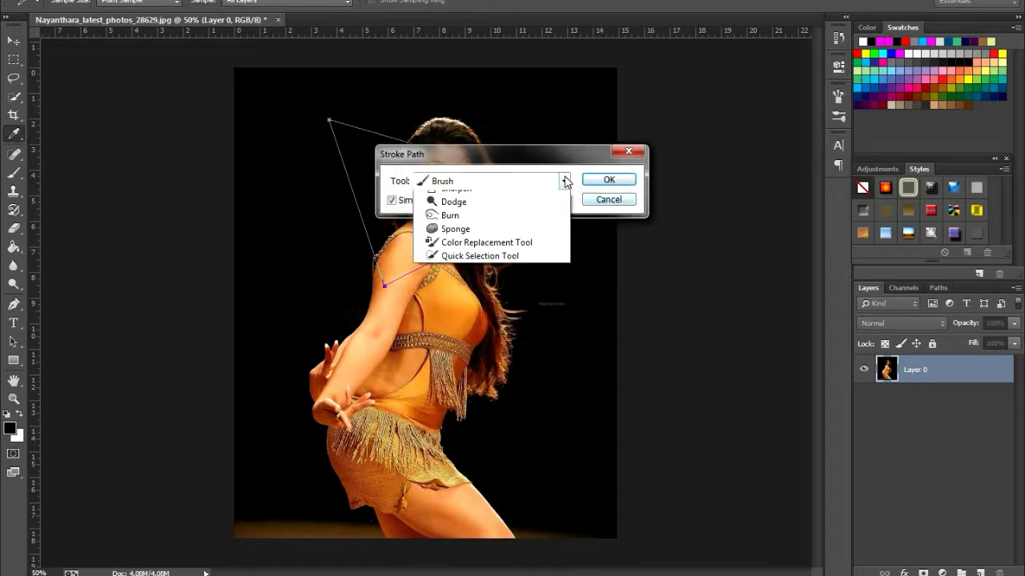
click(469, 211)
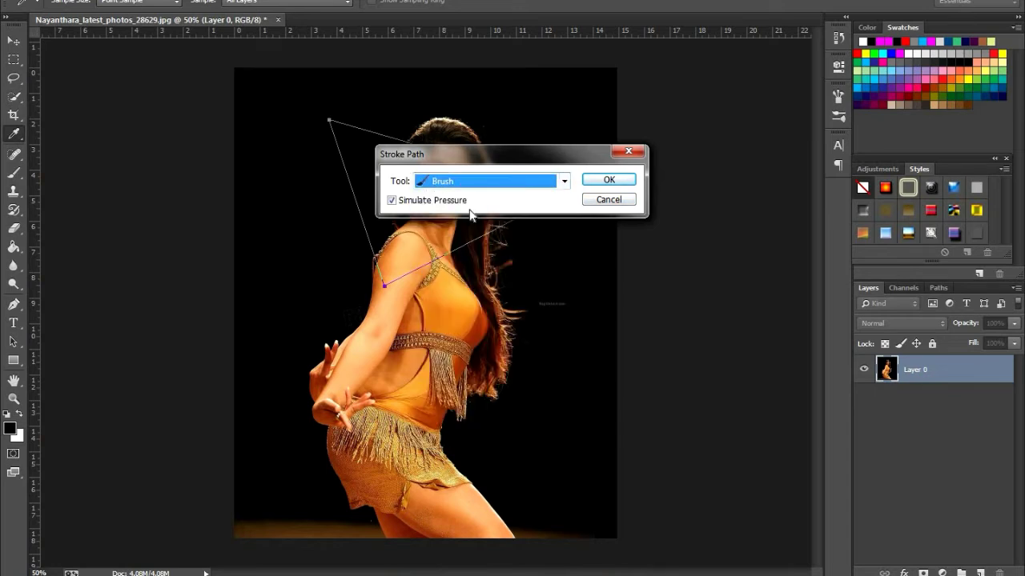
click(605, 182)
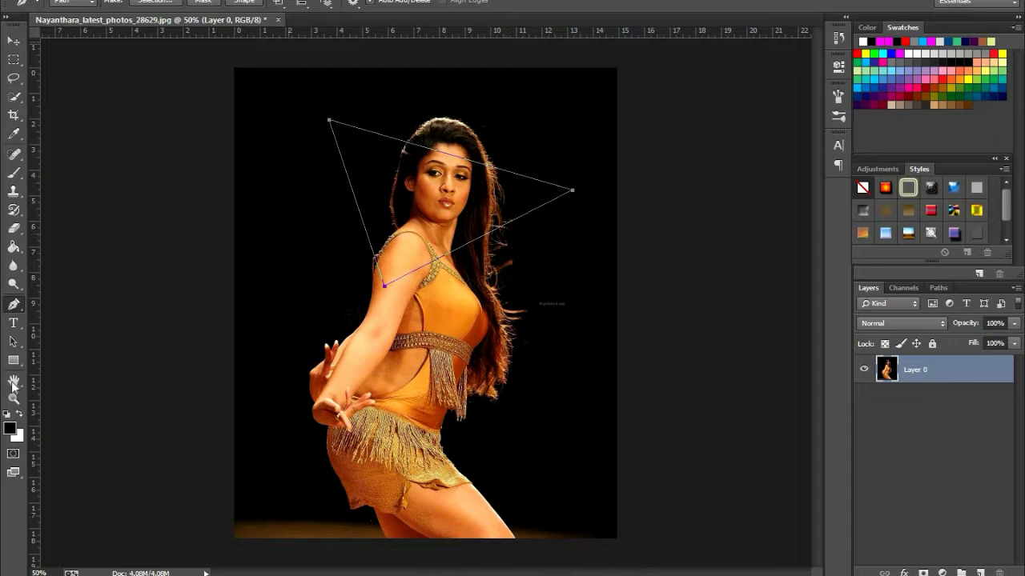
Switch the foreground colour to white and raise the Brush tool's flow to its maximum
click(19, 417)
click(16, 98)
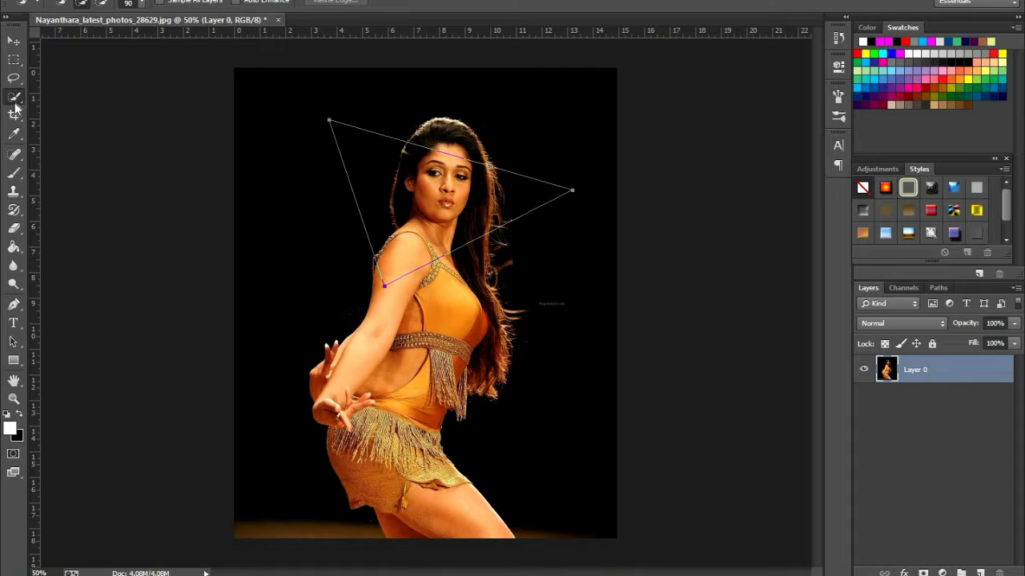
click(20, 176)
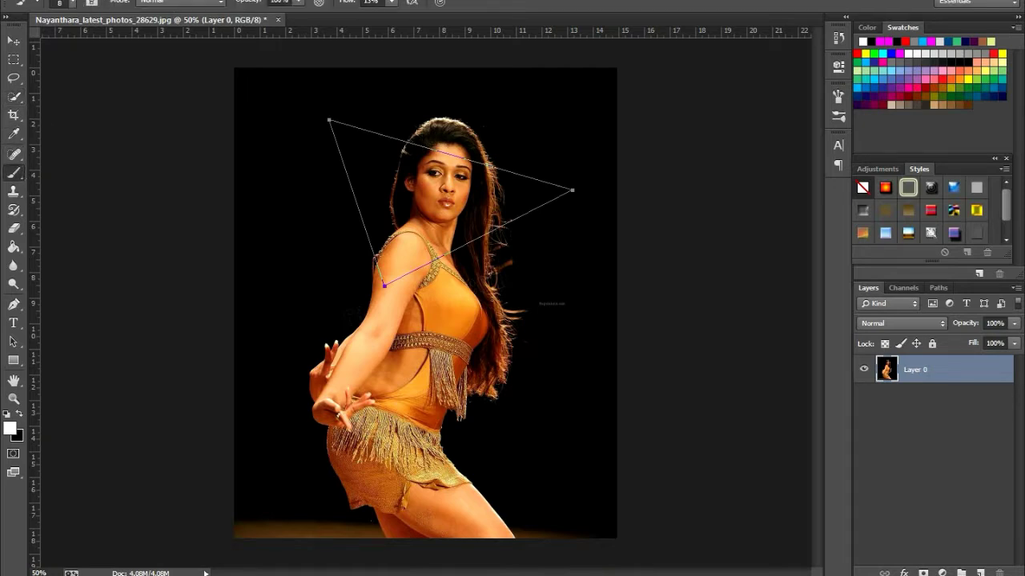
click(392, 4)
drag(393, 18, 551, 20)
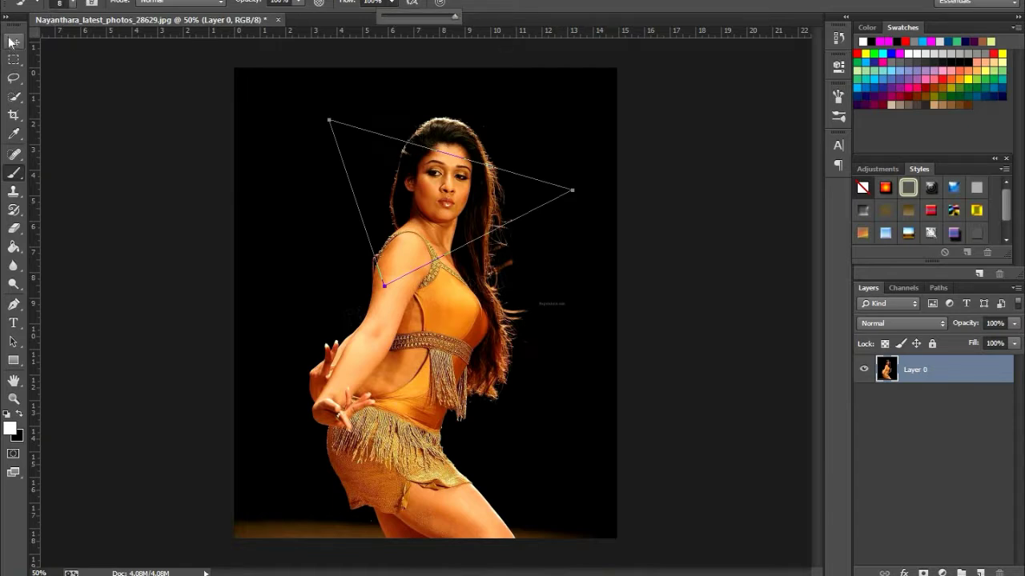
Stroke the triangular path on Layer 0 with the white brush using Simulate Pressure, and delete the path
click(13, 304)
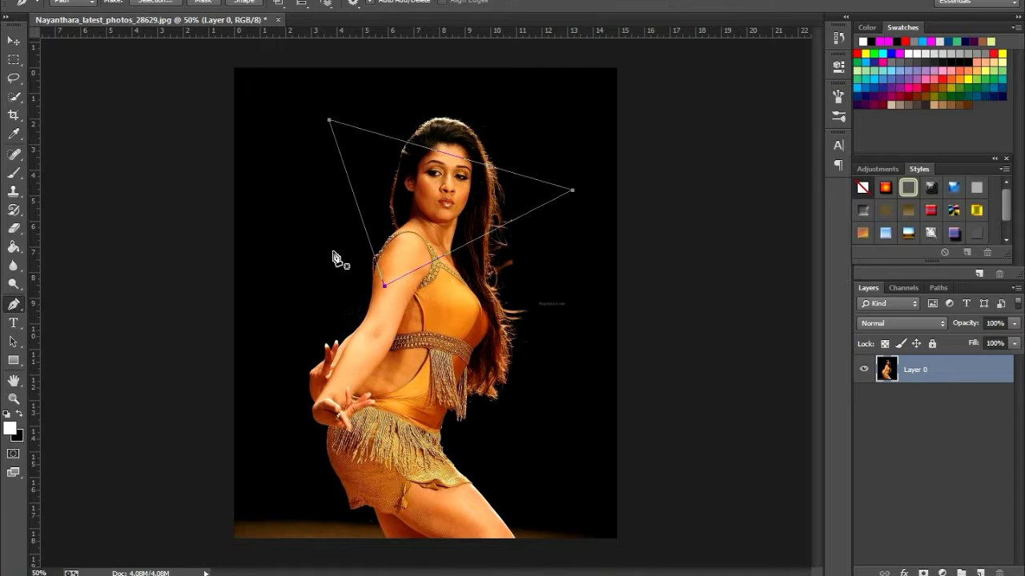
right_click(422, 243)
click(459, 328)
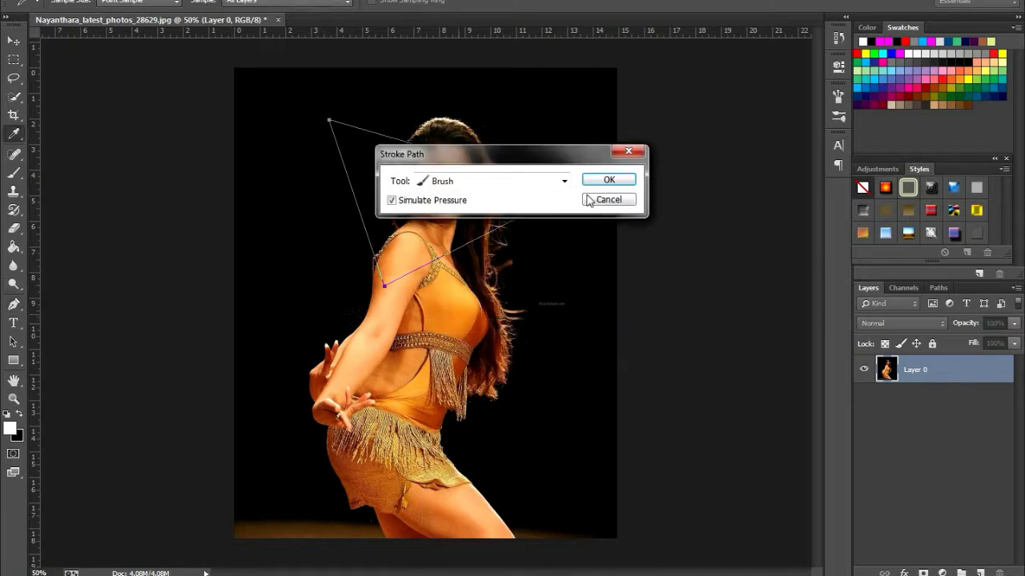
click(559, 183)
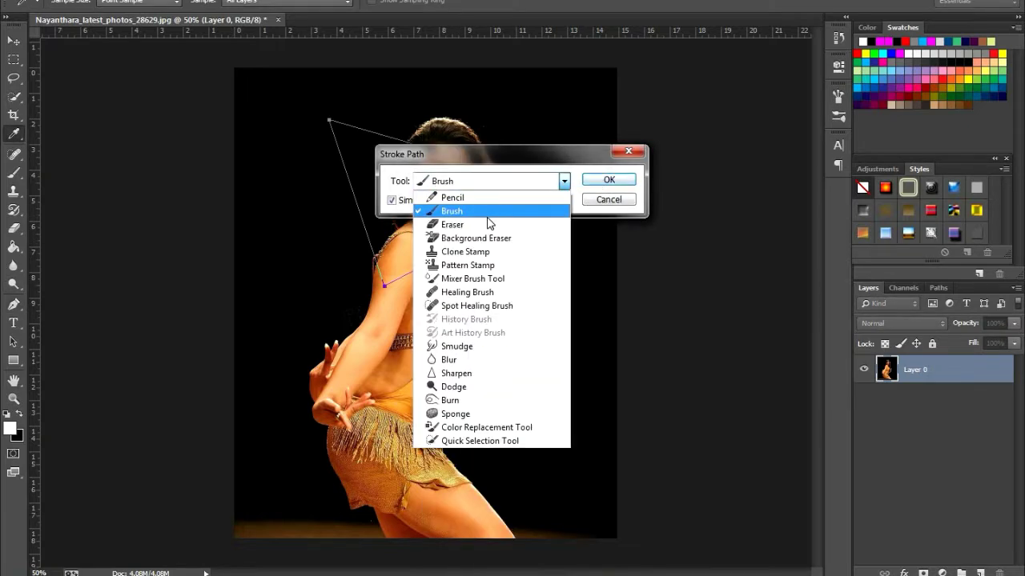
click(564, 181)
click(607, 180)
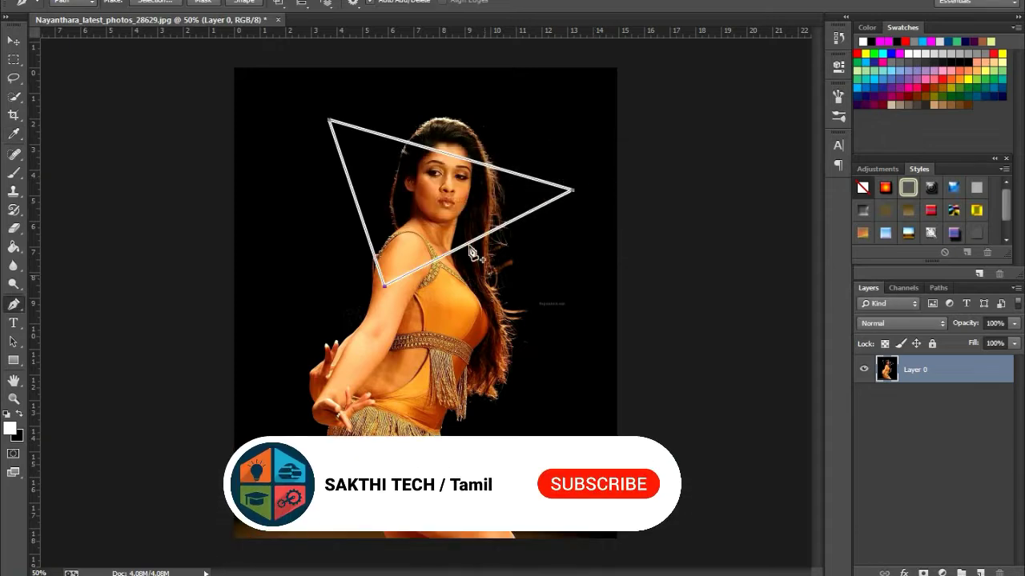
right_click(442, 217)
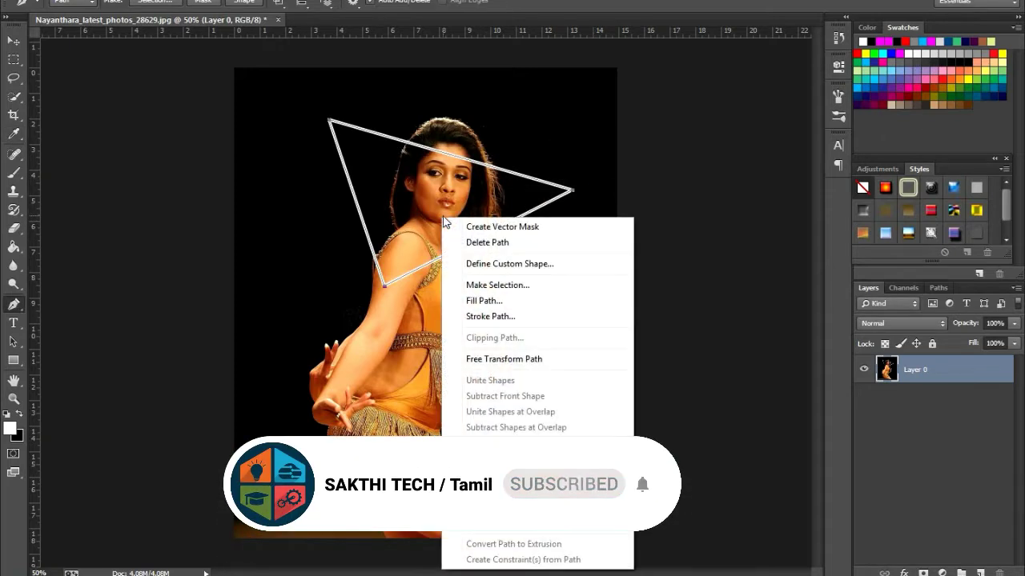
click(497, 243)
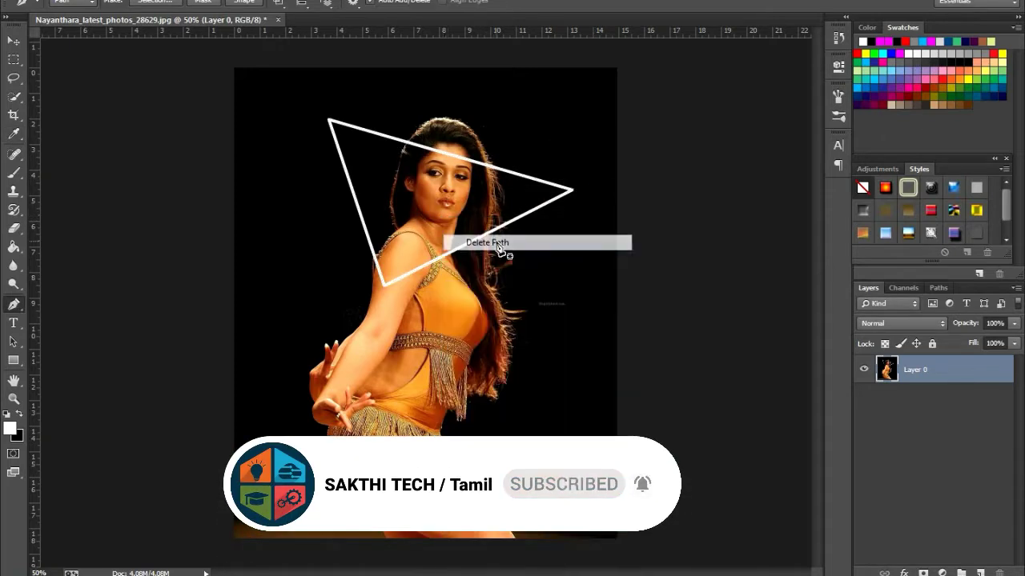
Try to transform the stroked triangle on Layer 0, and undo the path deletion and the white stroke
ctrl+click(464, 161)
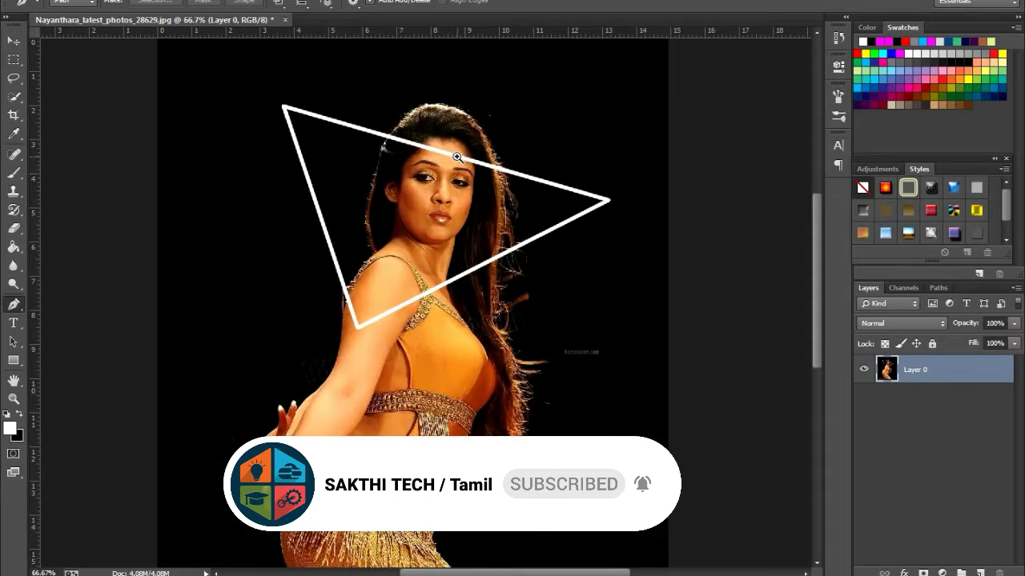
ctrl+click(453, 151)
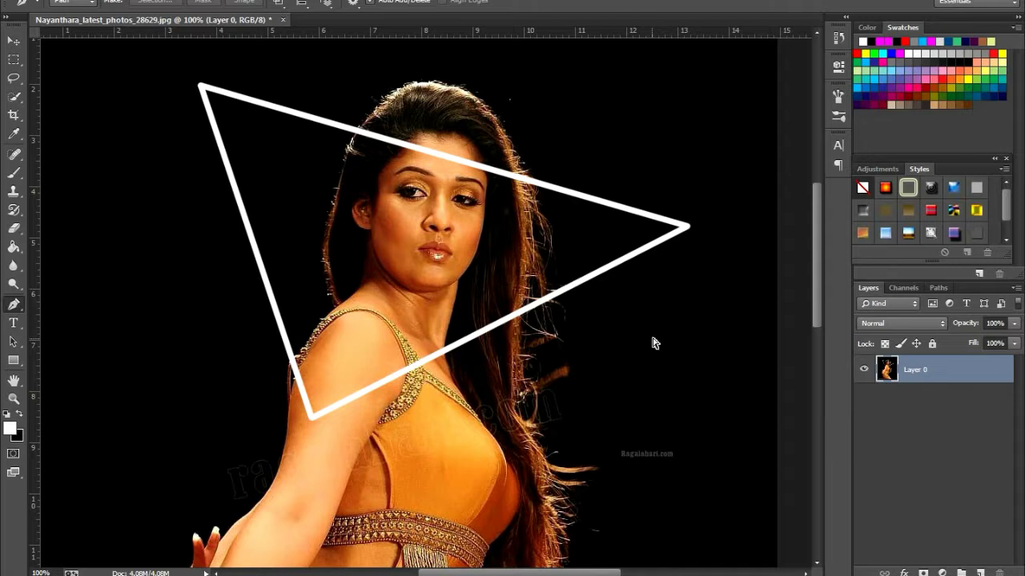
key(ctrl+t)
key(p)
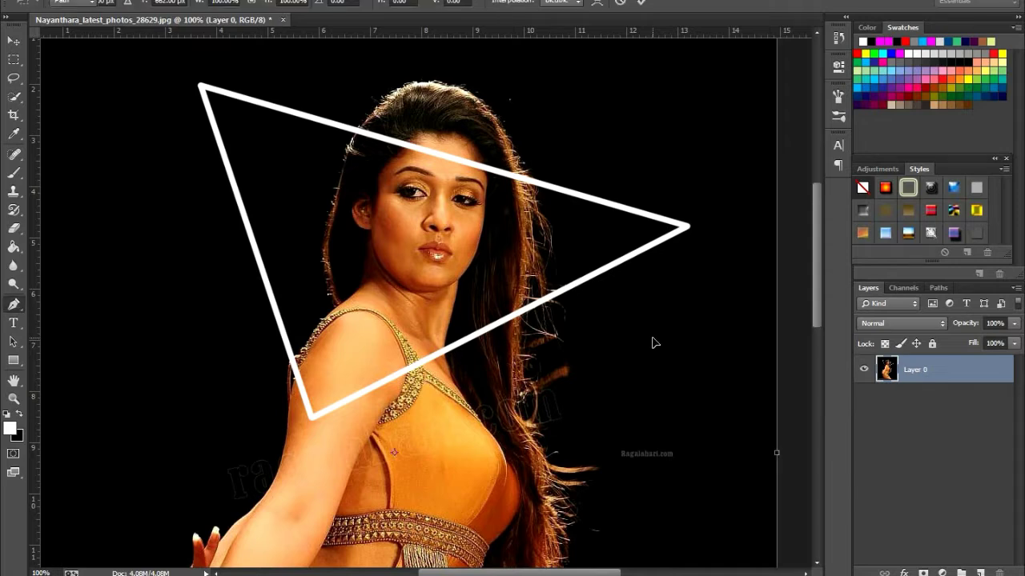
key(ctrl+z)
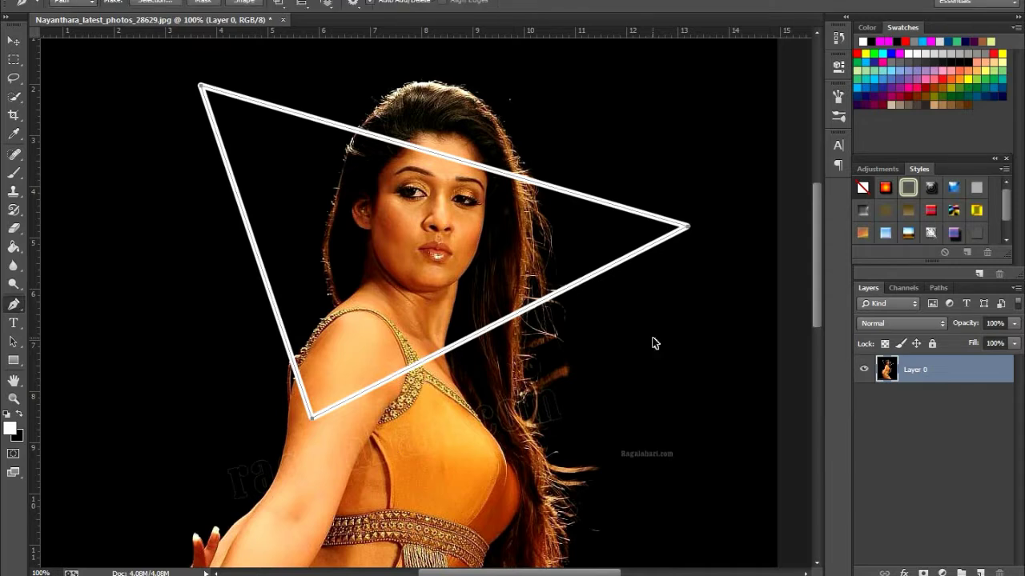
key(ctrl+alt+z)
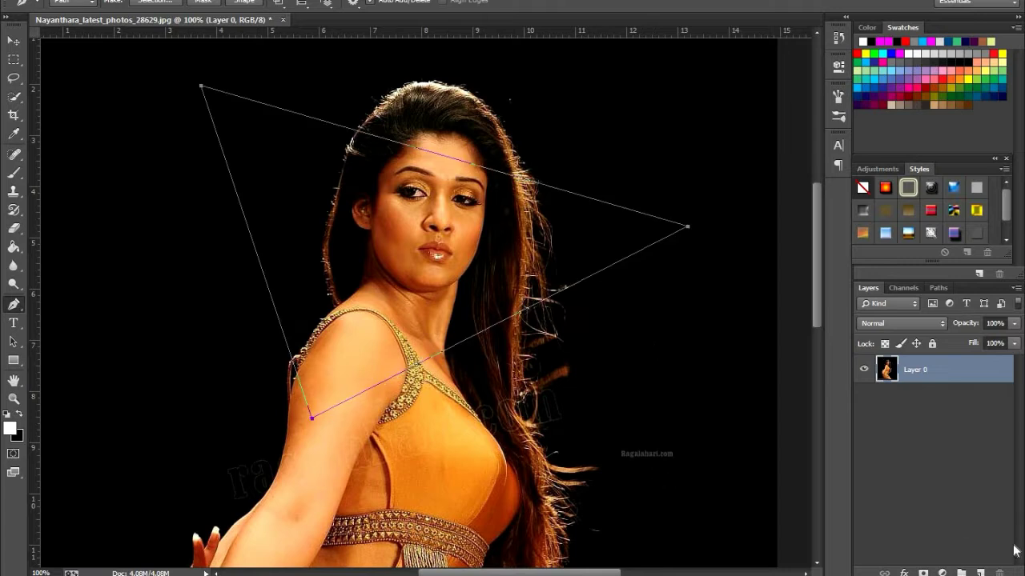
Add a new empty layer above Layer 0
click(961, 573)
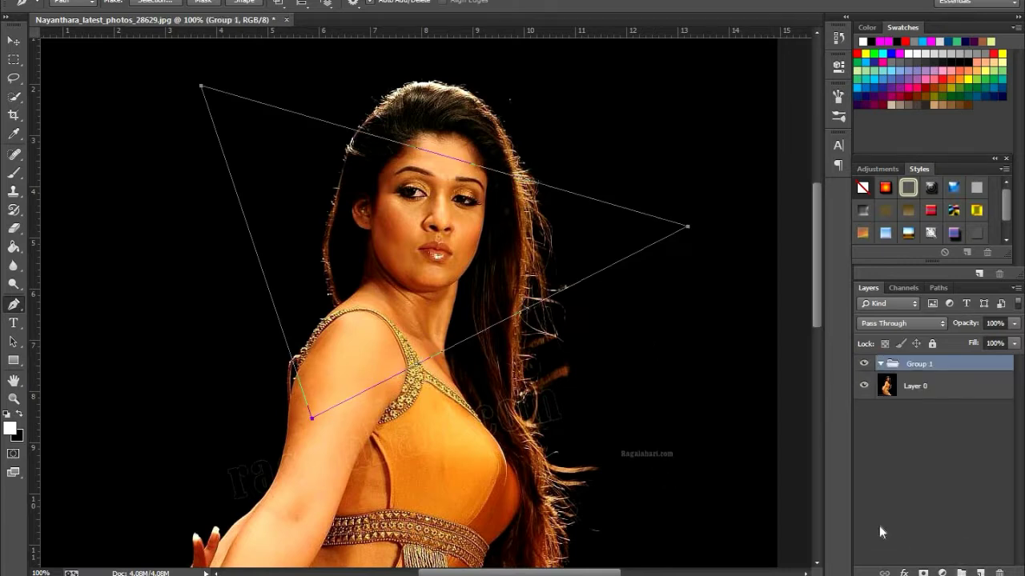
key(ctrl+z)
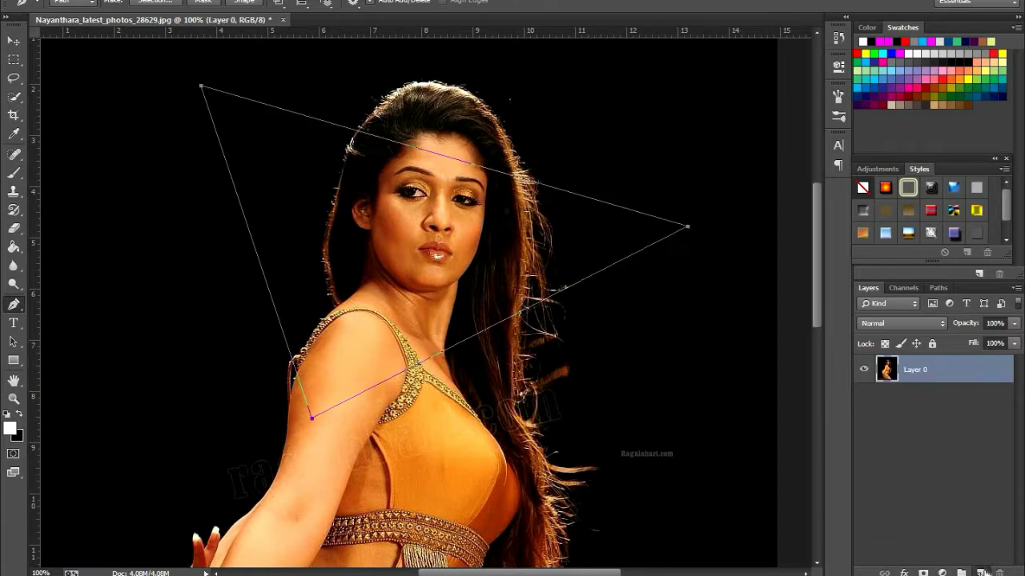
click(982, 573)
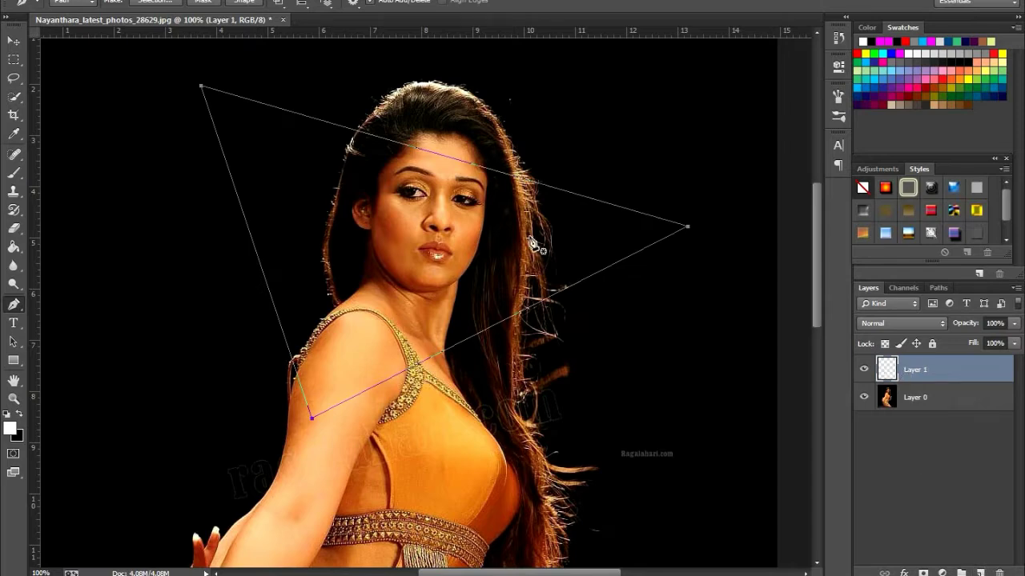
Stroke the triangular path on Layer 1 with the white brush using Simulate Pressure, and delete the path
right_click(411, 271)
click(463, 328)
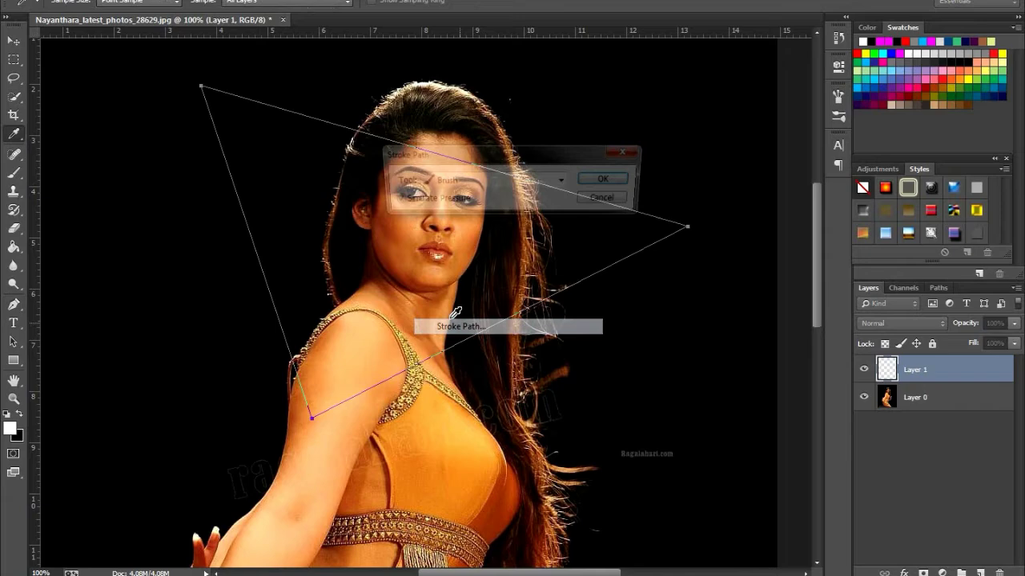
click(565, 184)
click(493, 210)
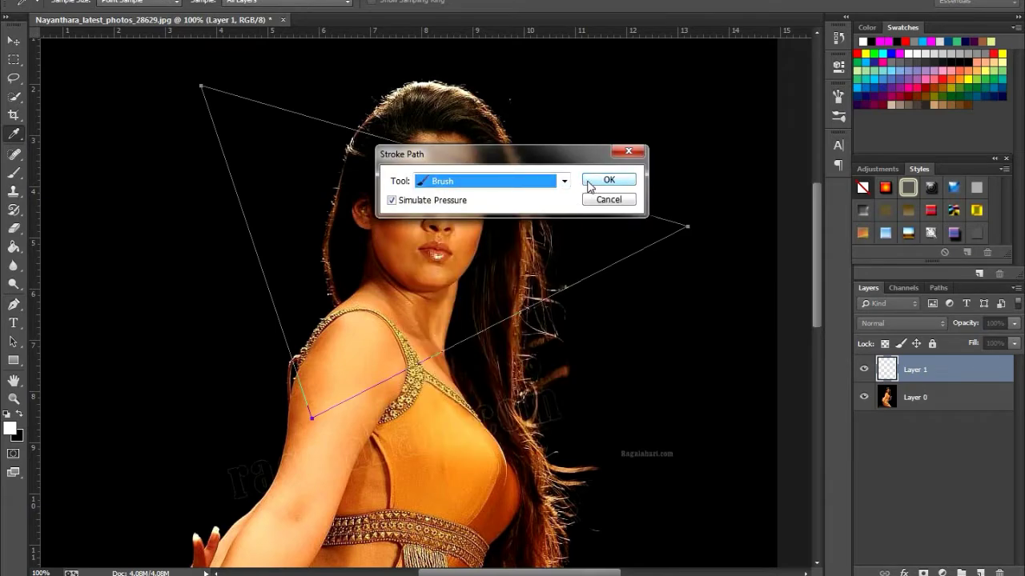
click(609, 180)
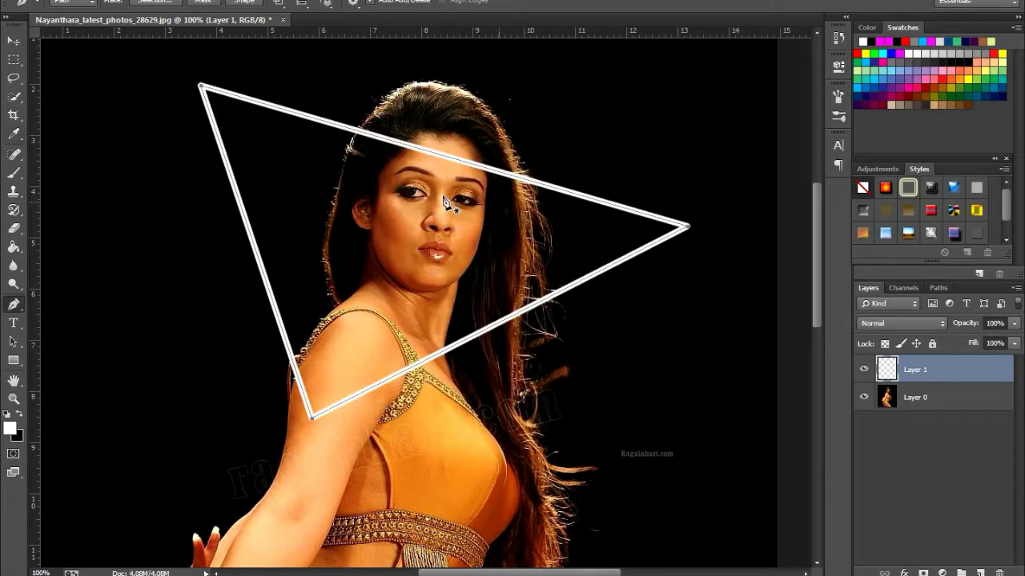
right_click(444, 196)
click(492, 223)
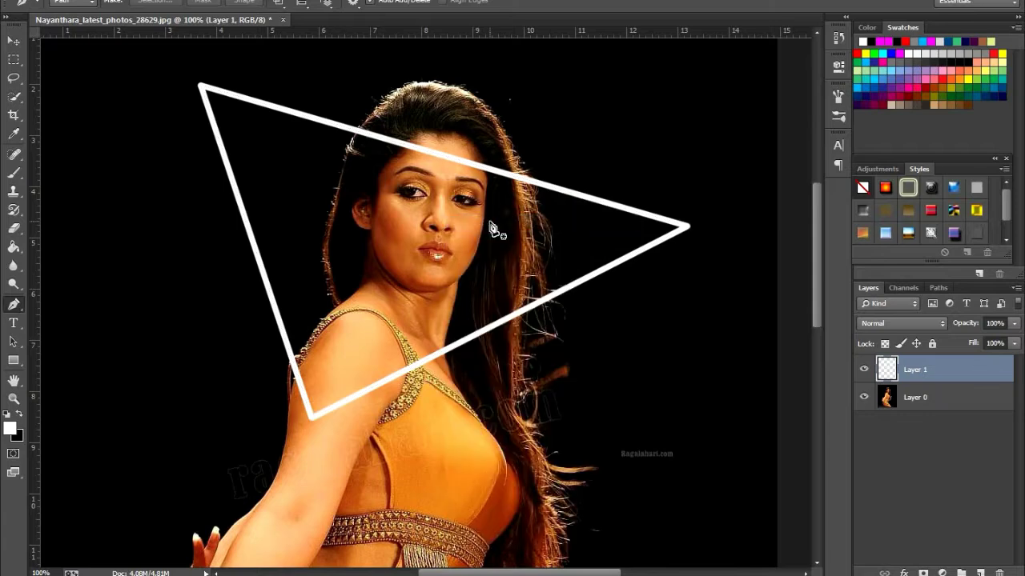
Rotate the white triangle on Layer 1 about 4 degrees clockwise and shift it about 32 px to the right
key(ctrl+t)
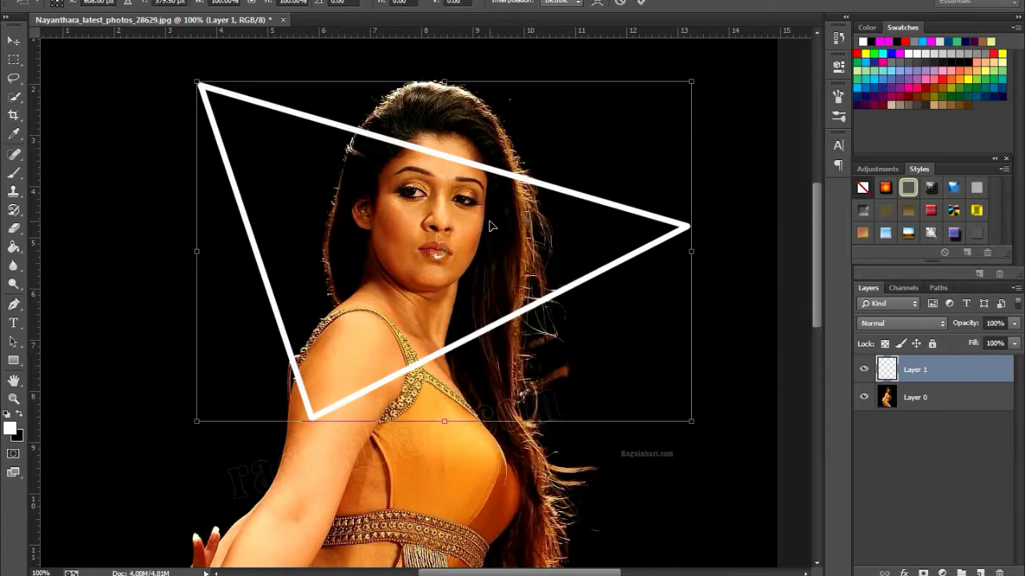
drag(710, 76, 719, 100)
drag(474, 212, 495, 218)
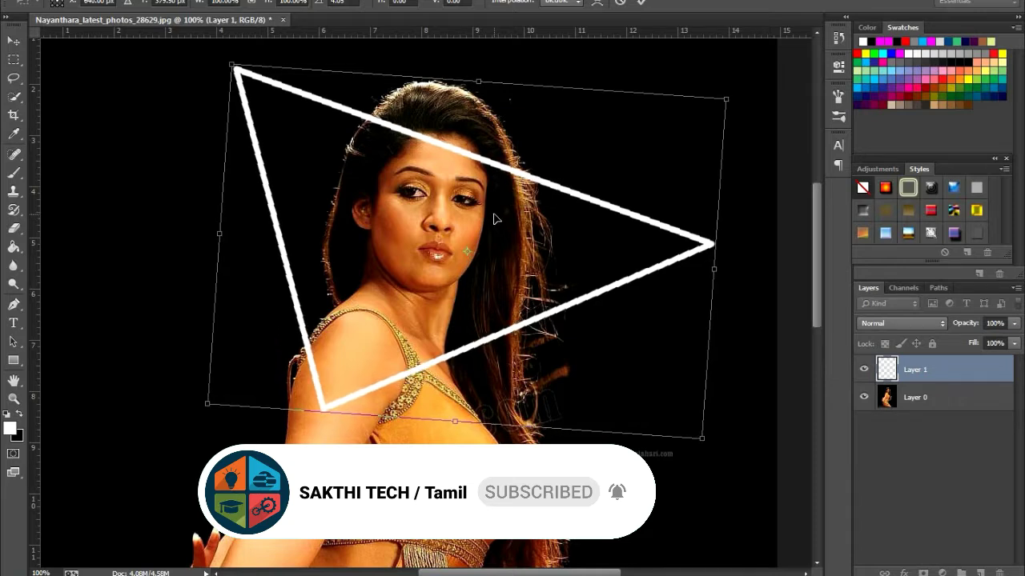
key(Return)
key(p)
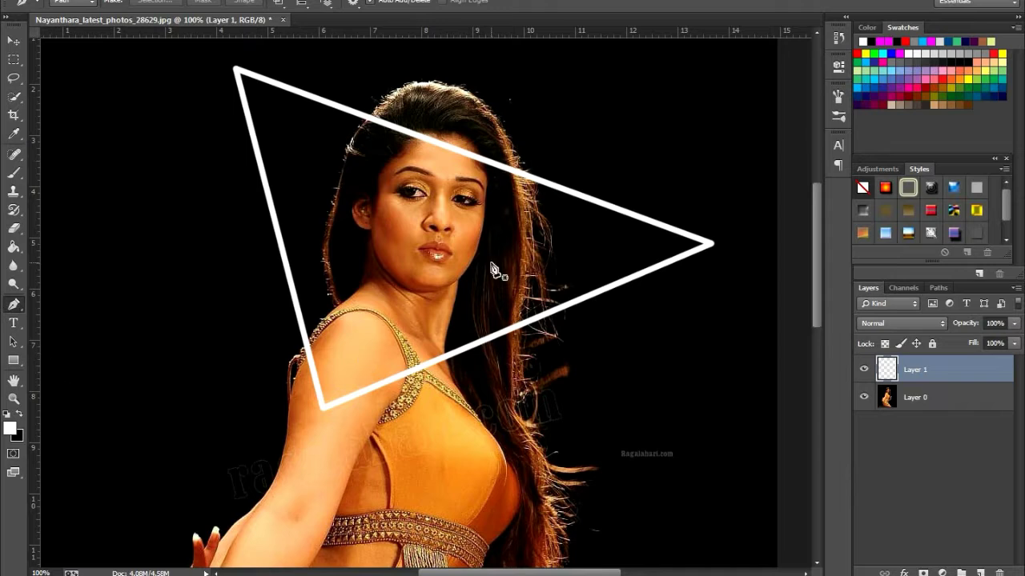
Add a Color Overlay layer style in magenta (#fe04ef) to the triangle on Layer 1
click(8, 44)
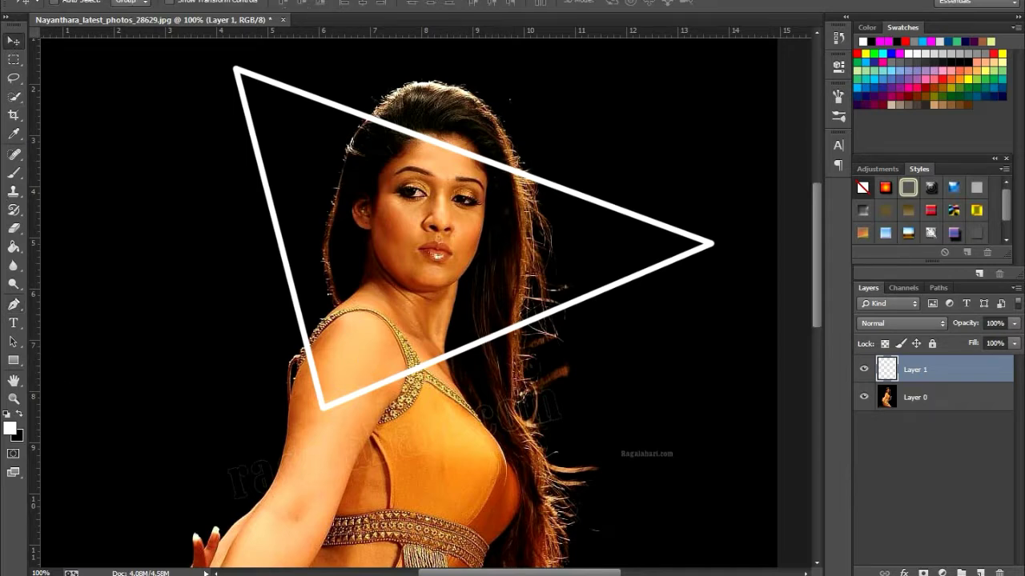
right_click(886, 371)
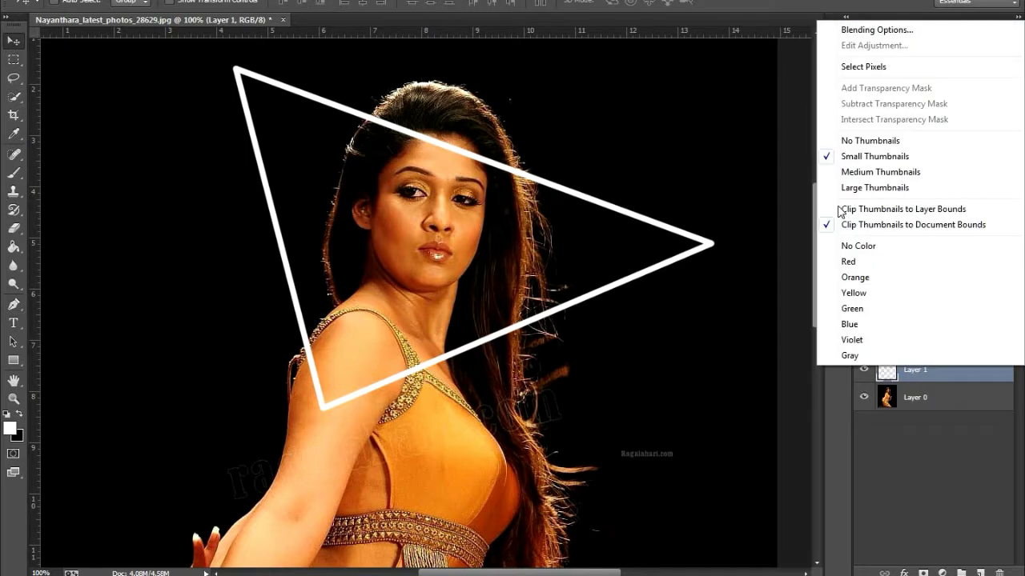
click(843, 29)
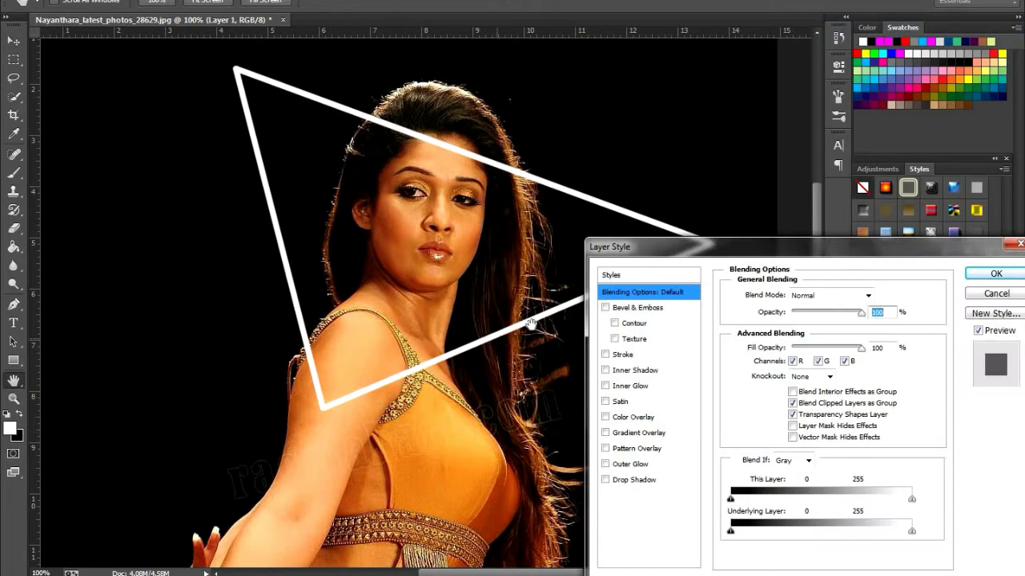
drag(674, 248, 600, 155)
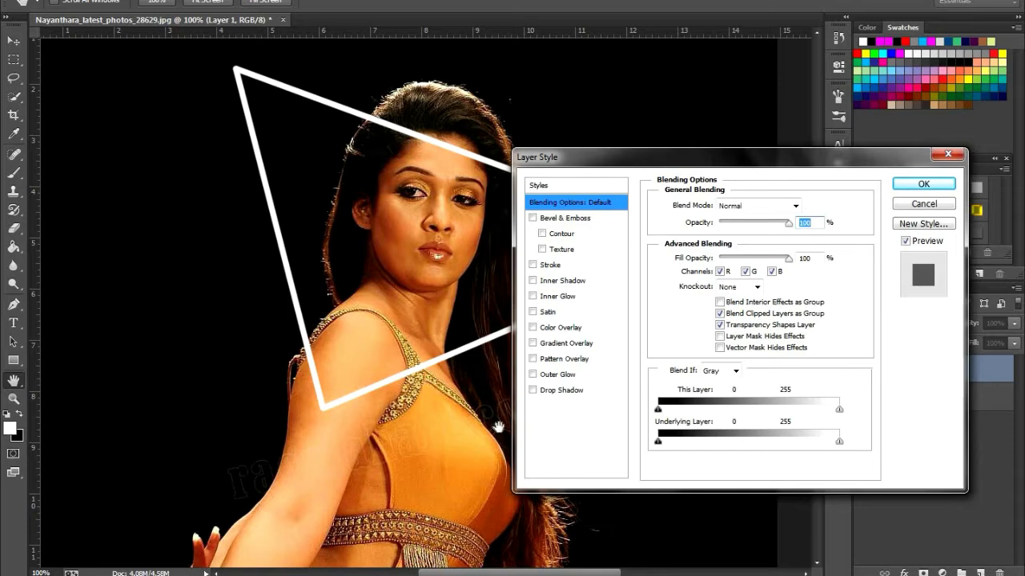
click(565, 328)
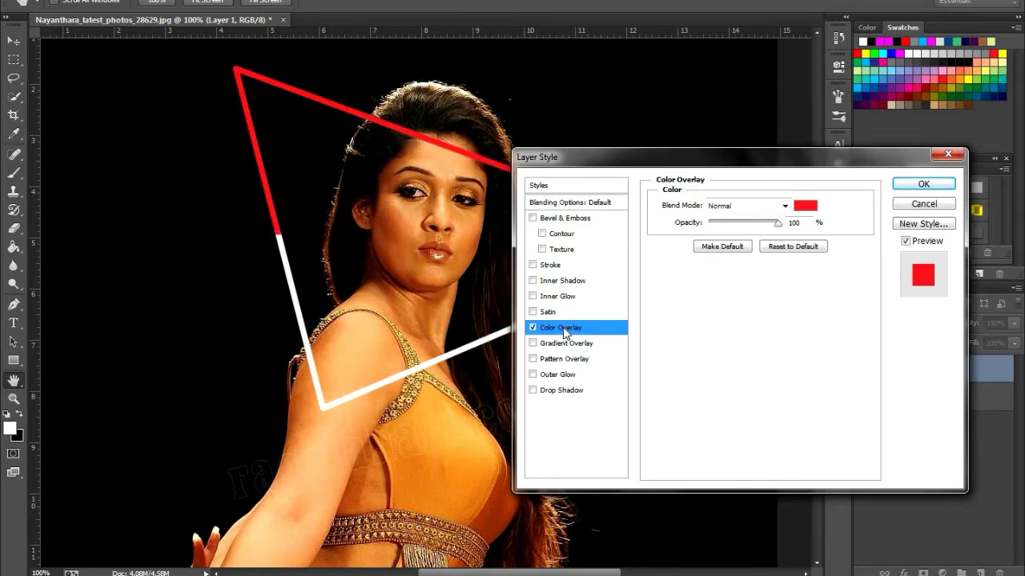
click(806, 207)
click(440, 298)
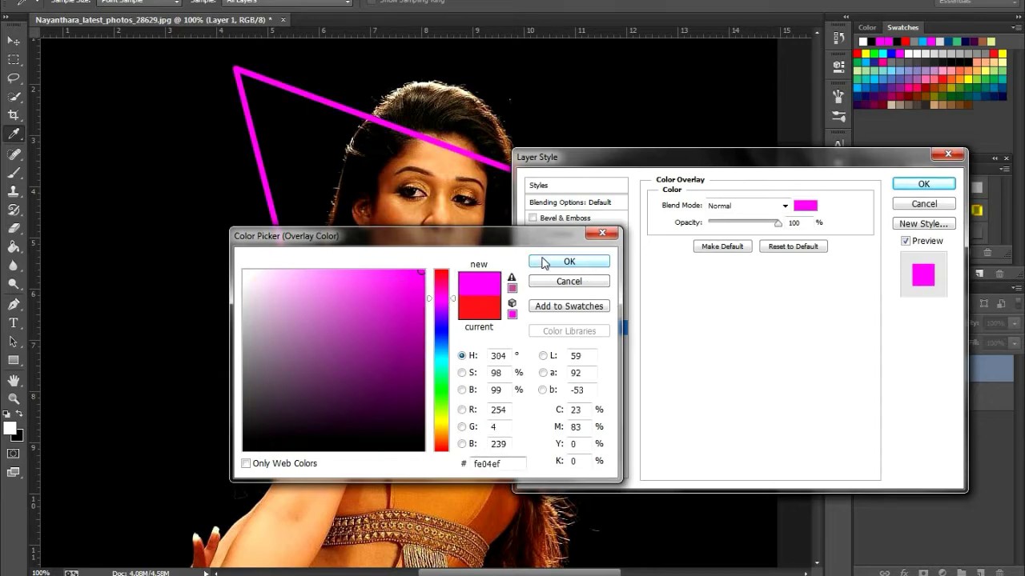
click(568, 262)
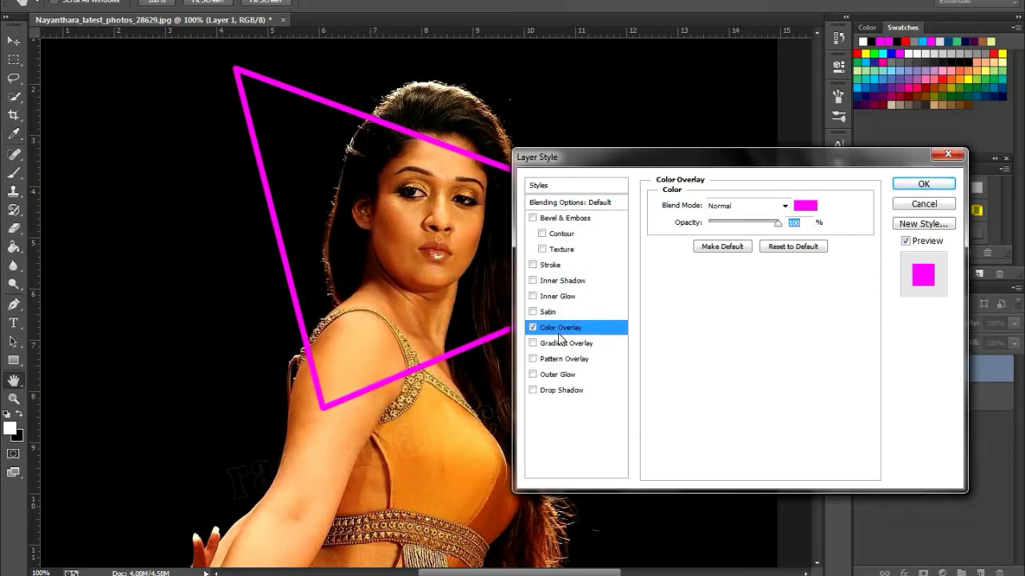
Enable Inner Glow for the triangle on Layer 1 and set its glow colour to white
click(532, 296)
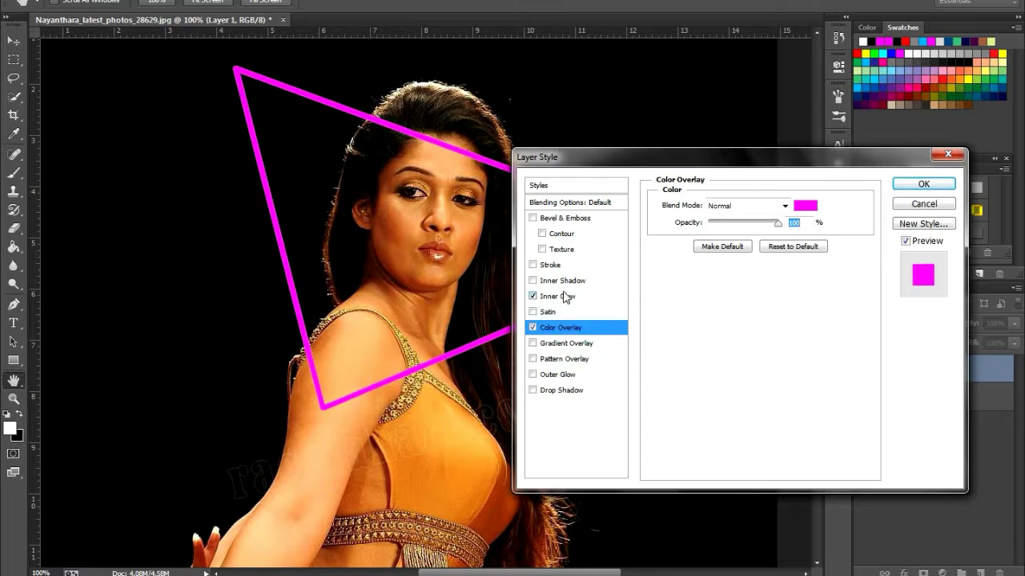
click(561, 297)
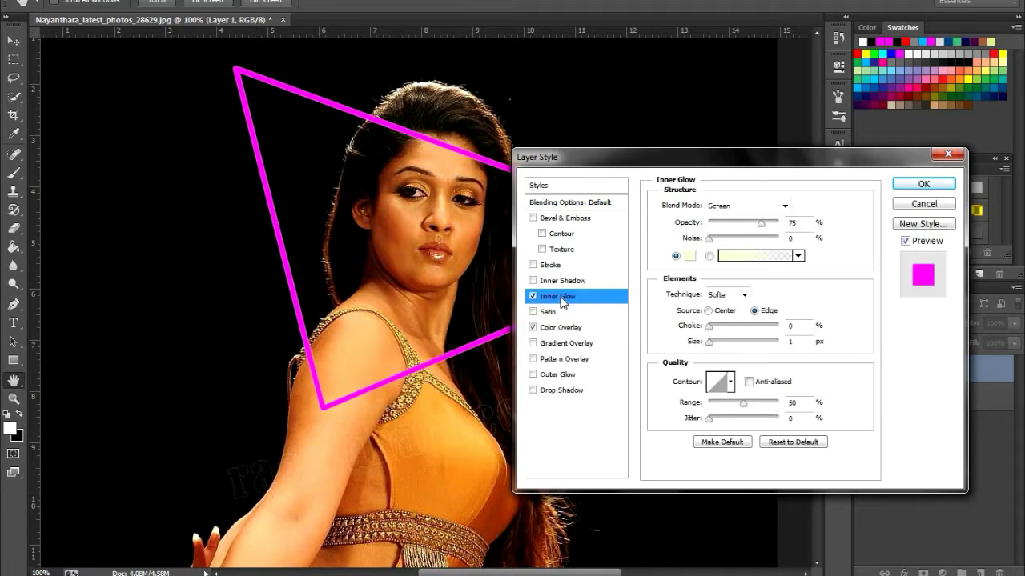
click(692, 258)
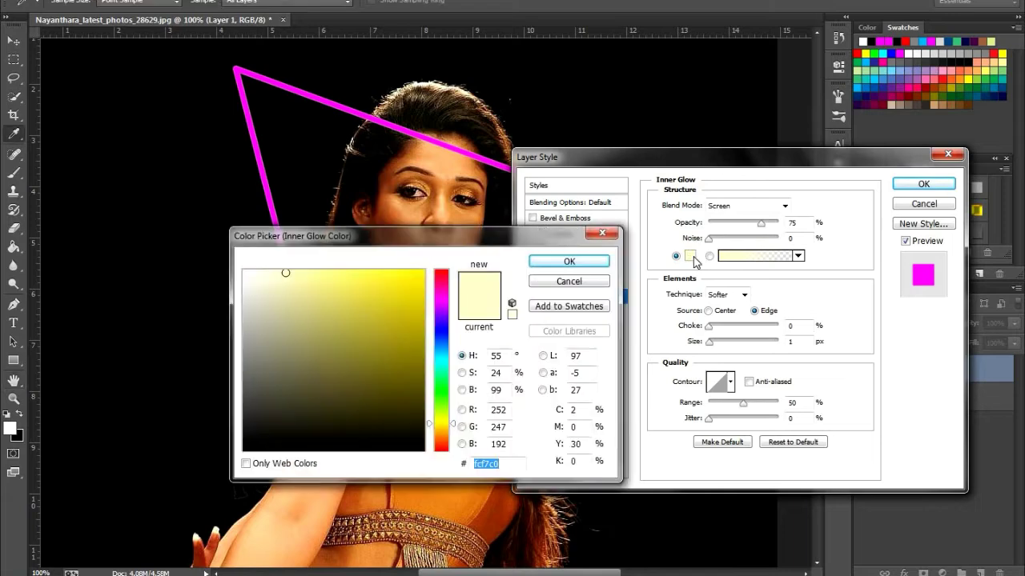
click(863, 43)
click(568, 262)
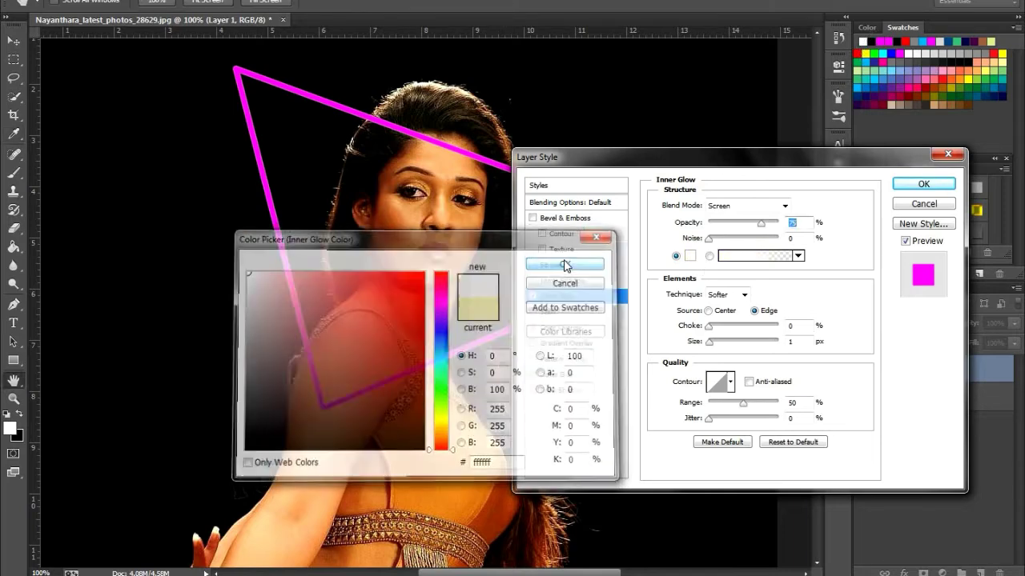
Set the Inner Glow to Linear Dodge (Add) blending at 100% opacity, with Center as its source
click(785, 207)
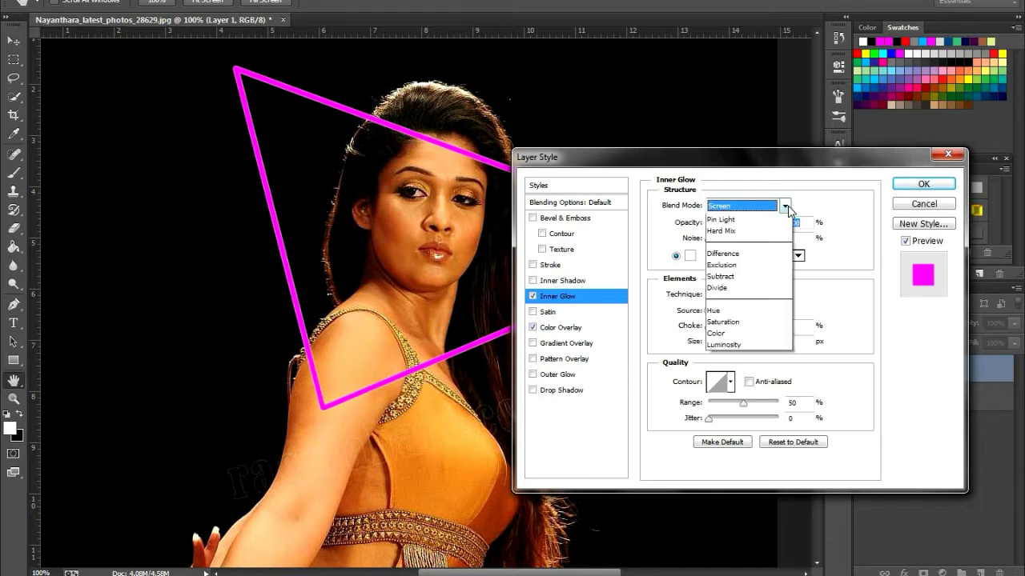
click(763, 359)
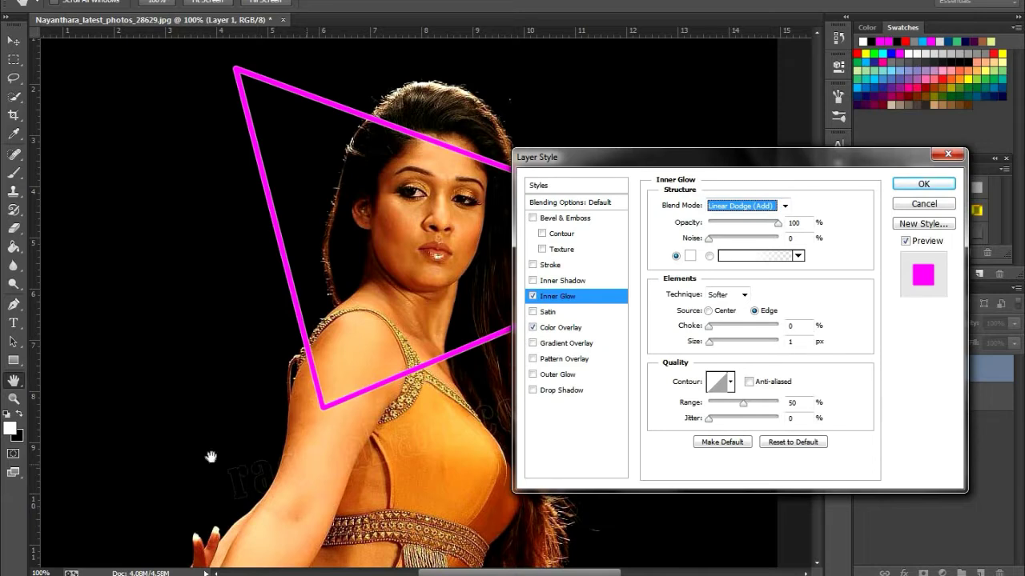
click(708, 311)
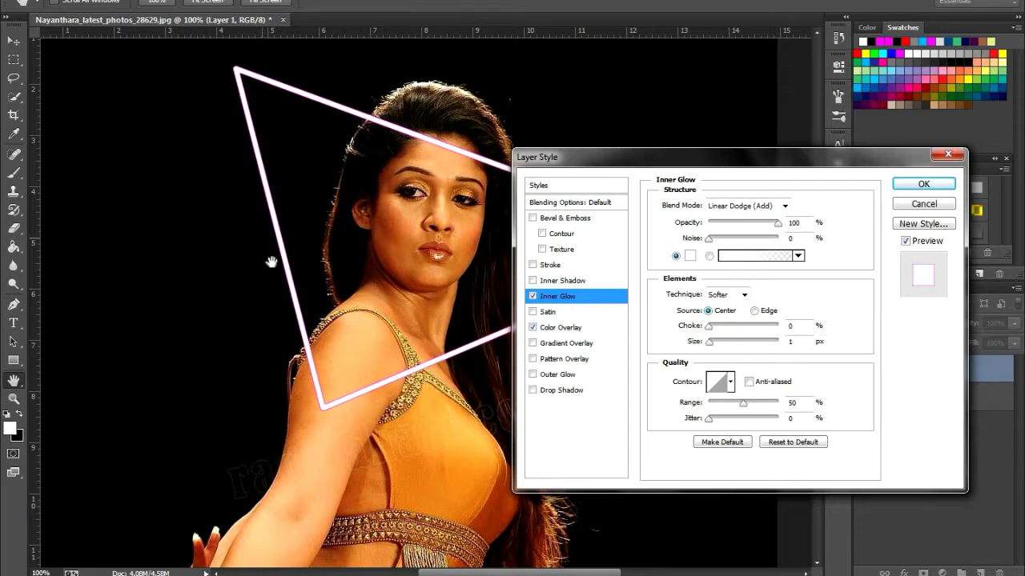
Set the Inner Glow size to 4 px and give it the half-round contour
click(391, 364)
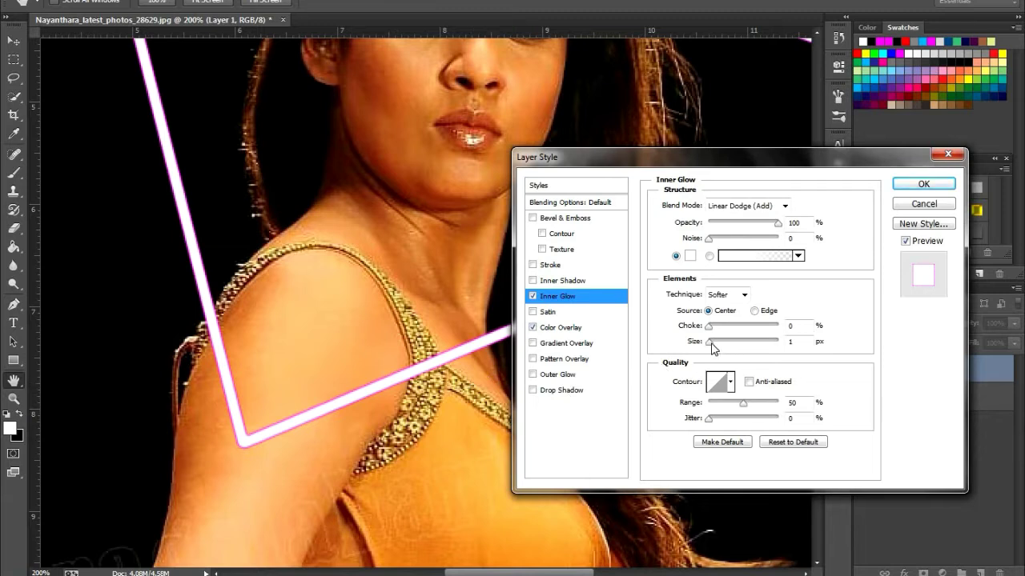
drag(710, 344, 712, 343)
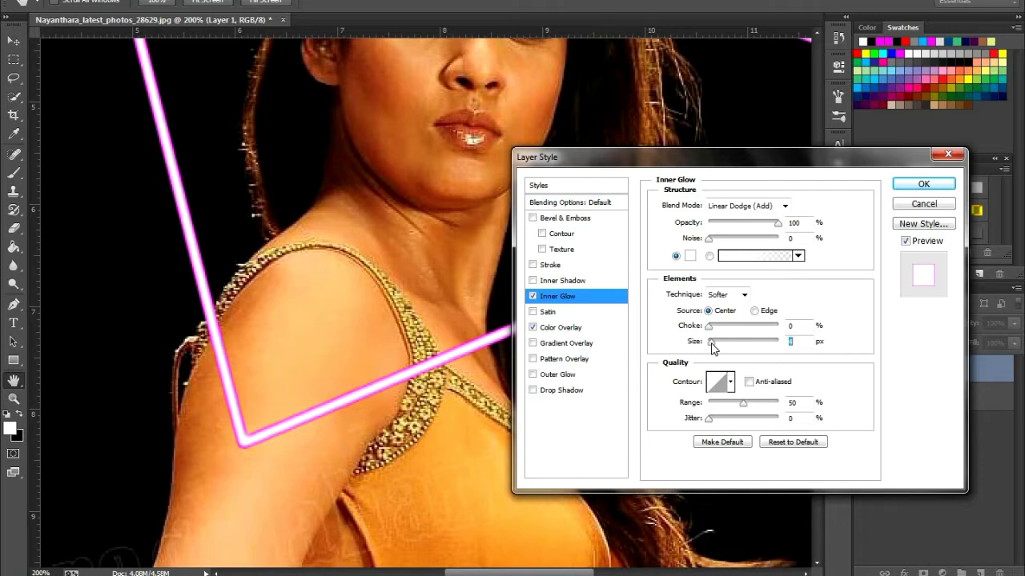
click(730, 385)
click(649, 440)
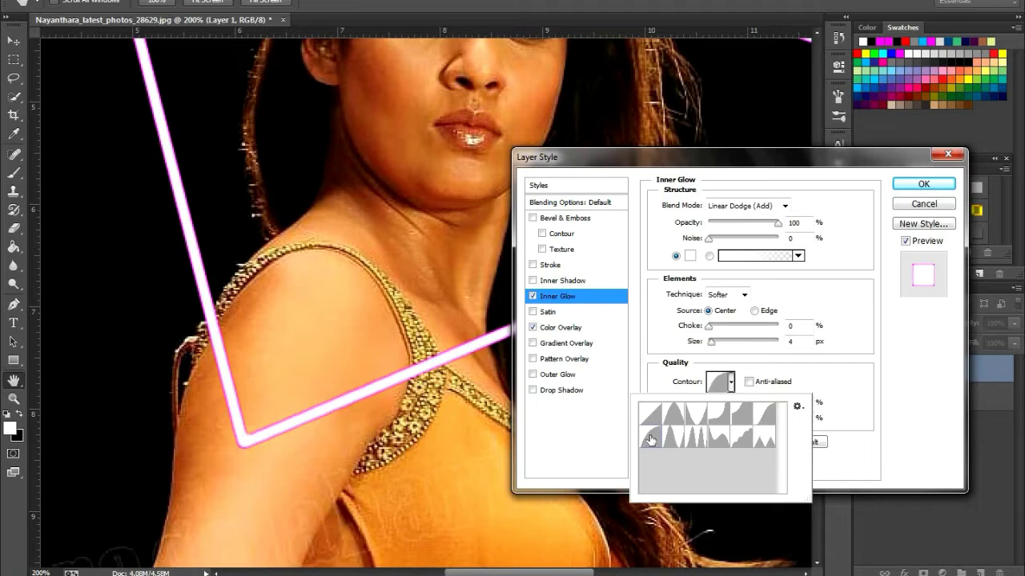
click(824, 375)
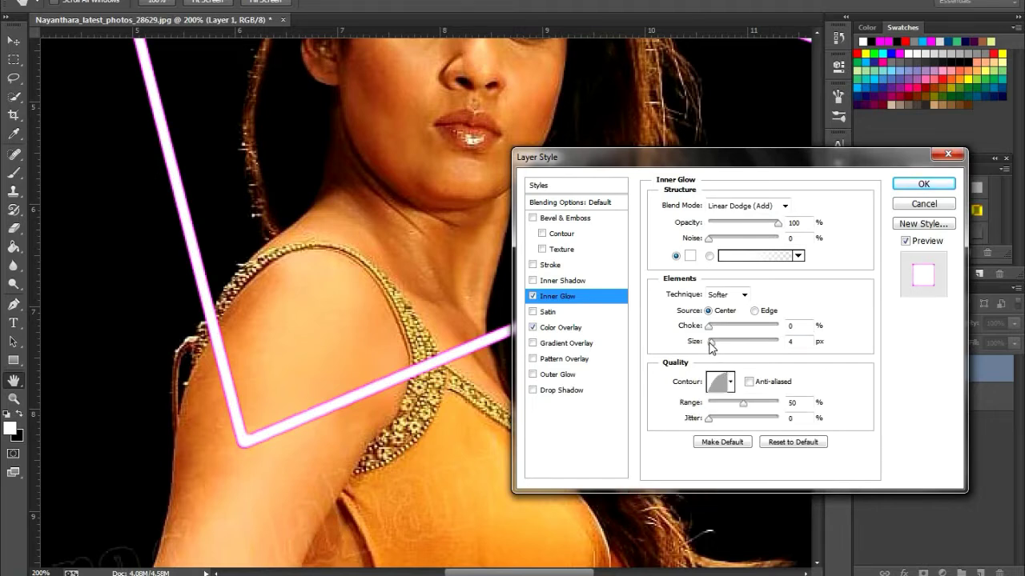
Set the Inner Glow choke to 0% and its size to 6 px, and check the whole triangle
click(712, 346)
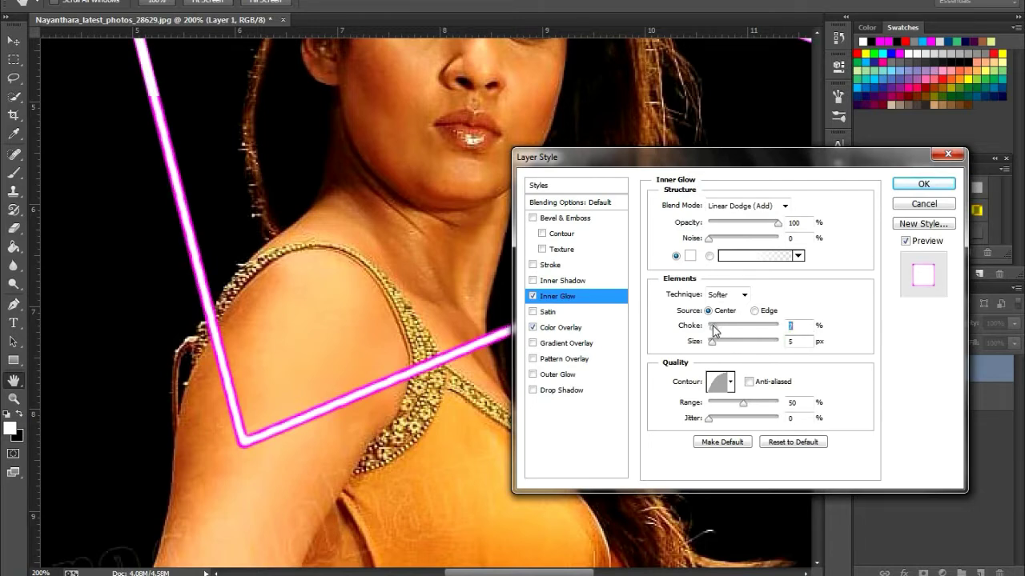
click(708, 326)
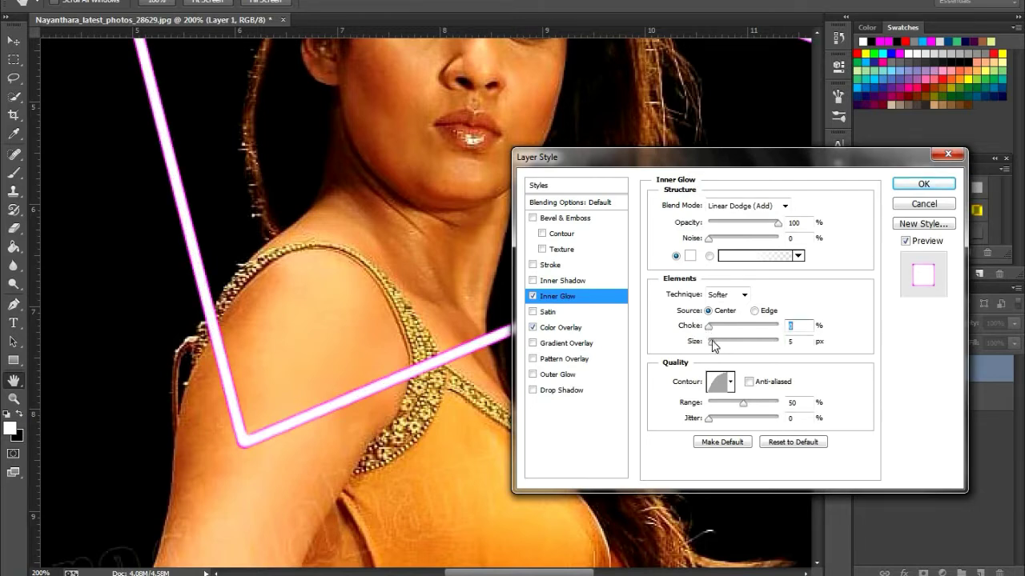
click(713, 346)
text(6)
alt+click(304, 333)
ctrl+click(304, 333)
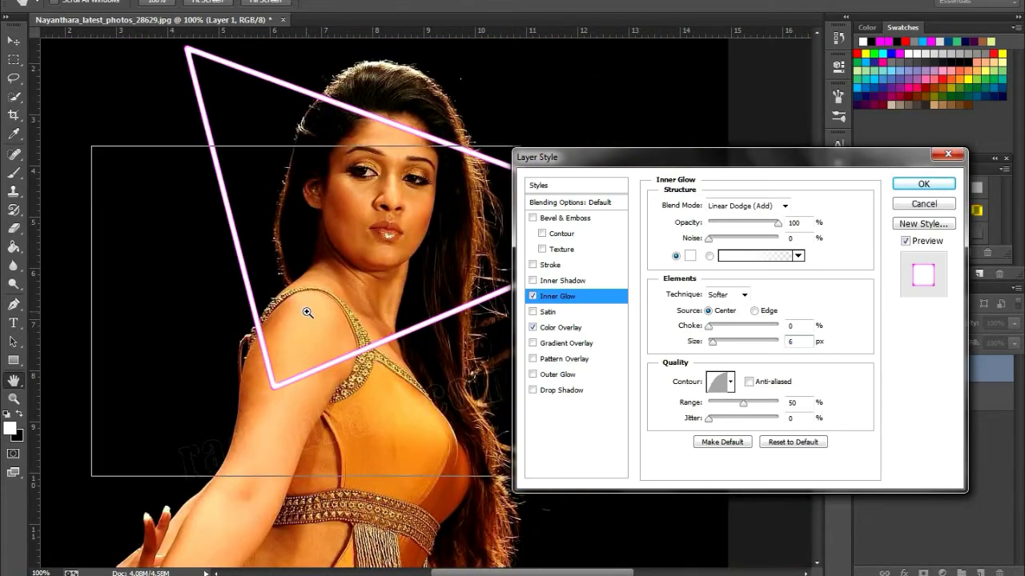
alt+click(308, 313)
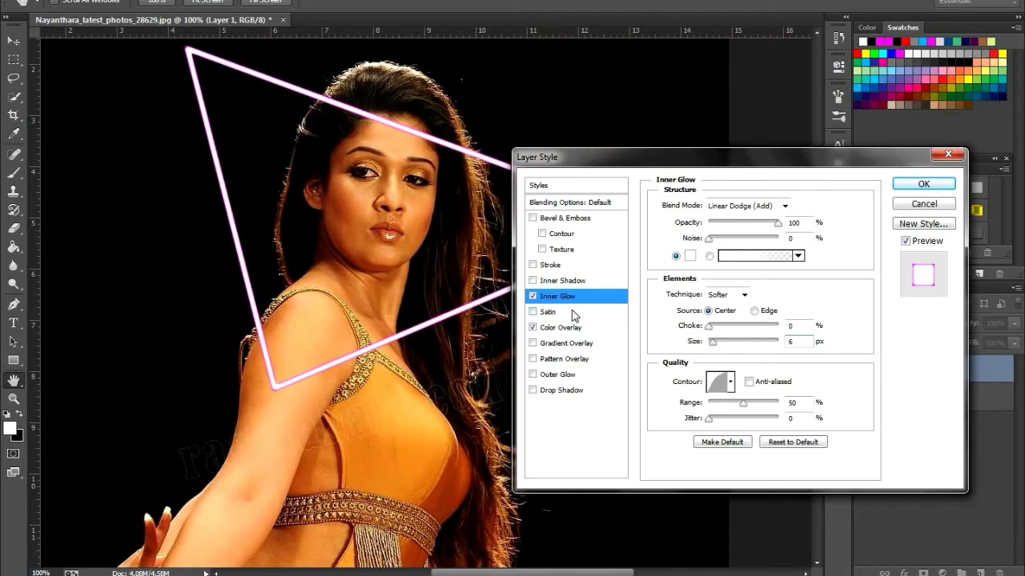
Enable Outer Glow on the triangle with Linear Dodge (Add) blending and a bright magenta glow colour
click(532, 375)
click(551, 377)
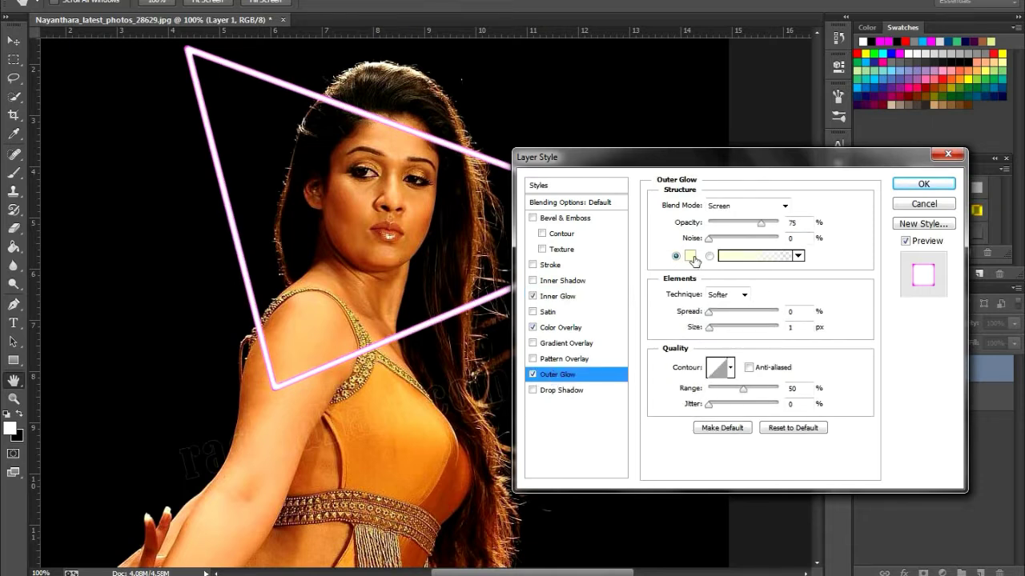
click(784, 206)
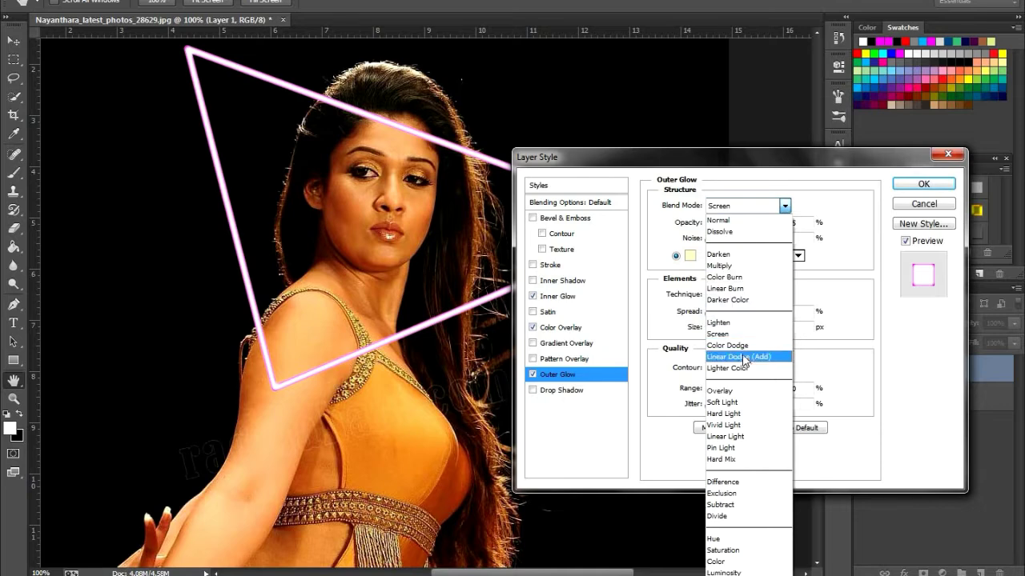
click(746, 357)
click(690, 256)
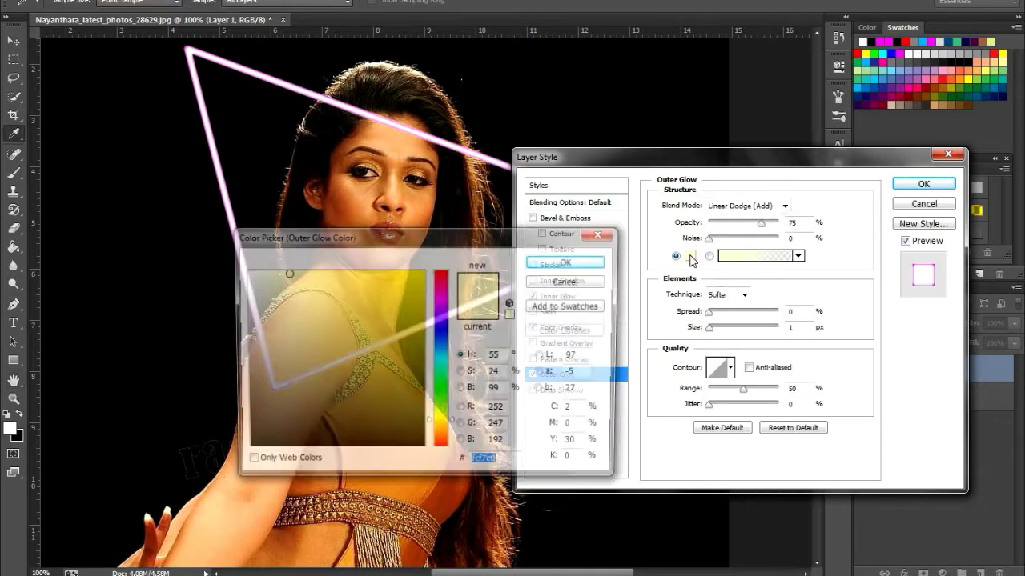
click(441, 296)
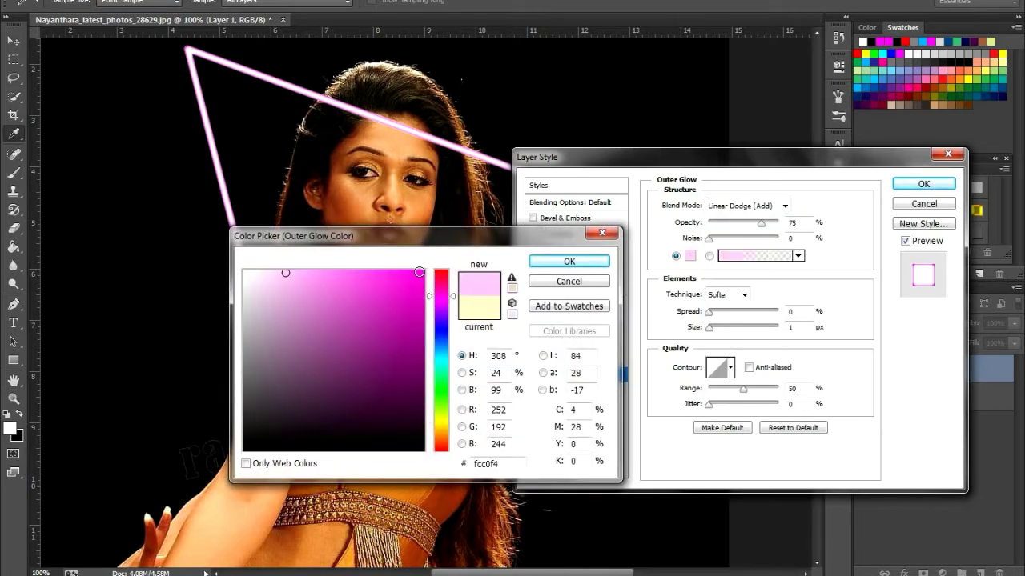
click(419, 272)
click(551, 261)
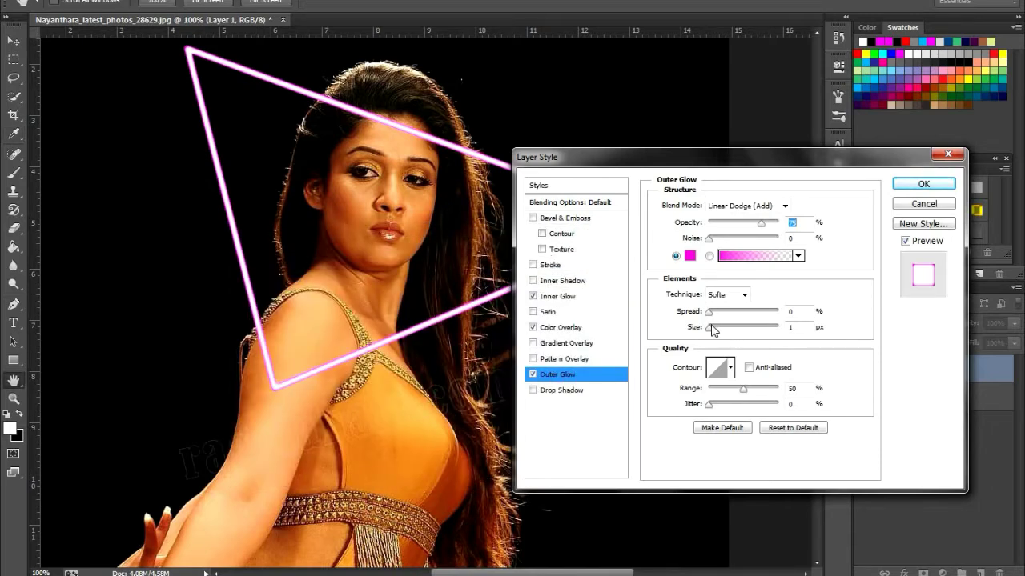
Set the Outer Glow size to 32 px and opacity to 100%, and give it the half-round contour
drag(712, 333, 722, 331)
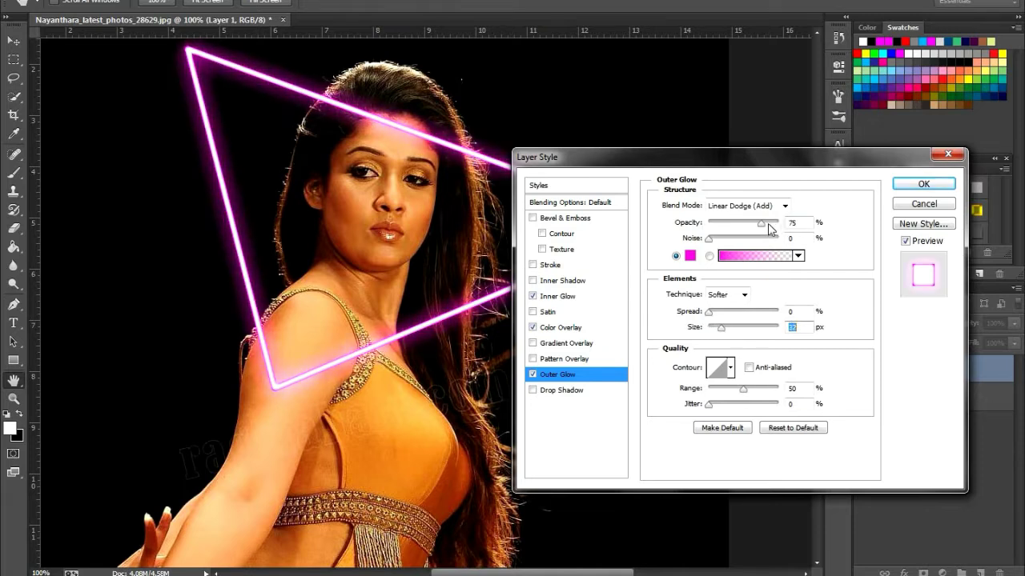
drag(761, 223, 791, 224)
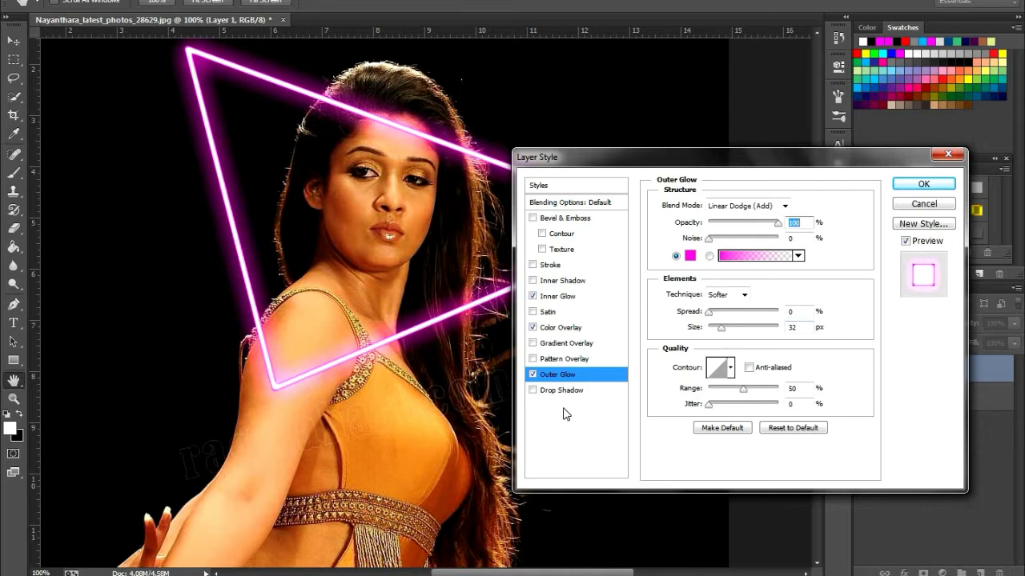
click(731, 373)
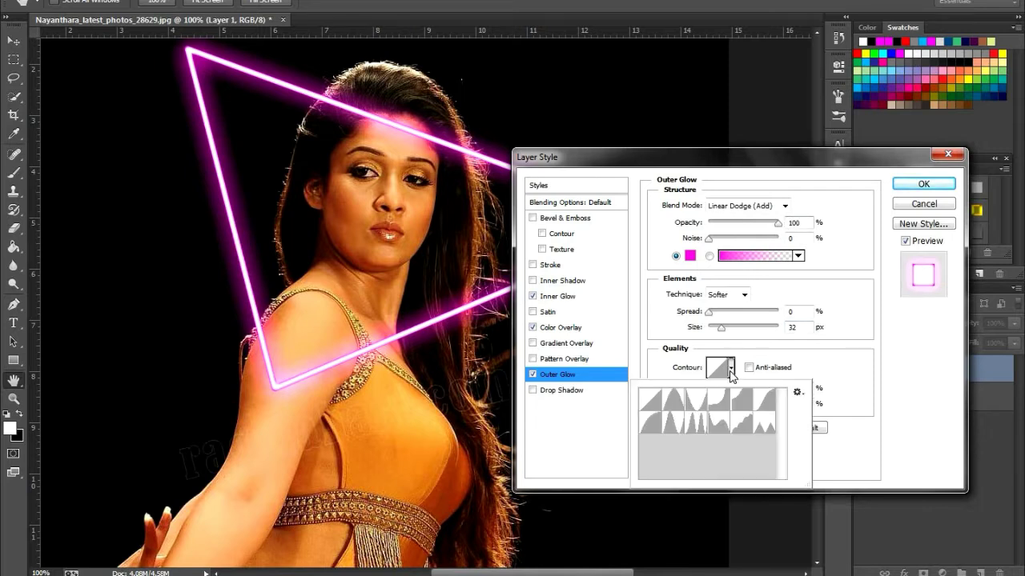
click(652, 430)
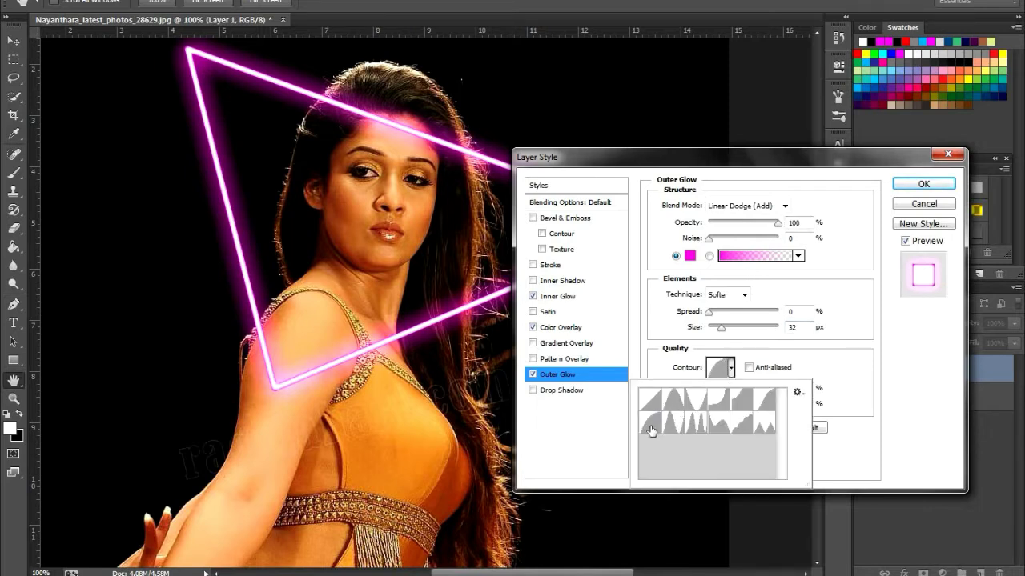
click(833, 362)
Soften the Outer Glow to 51% opacity and 16 px size, with 0% spread
drag(723, 332, 720, 333)
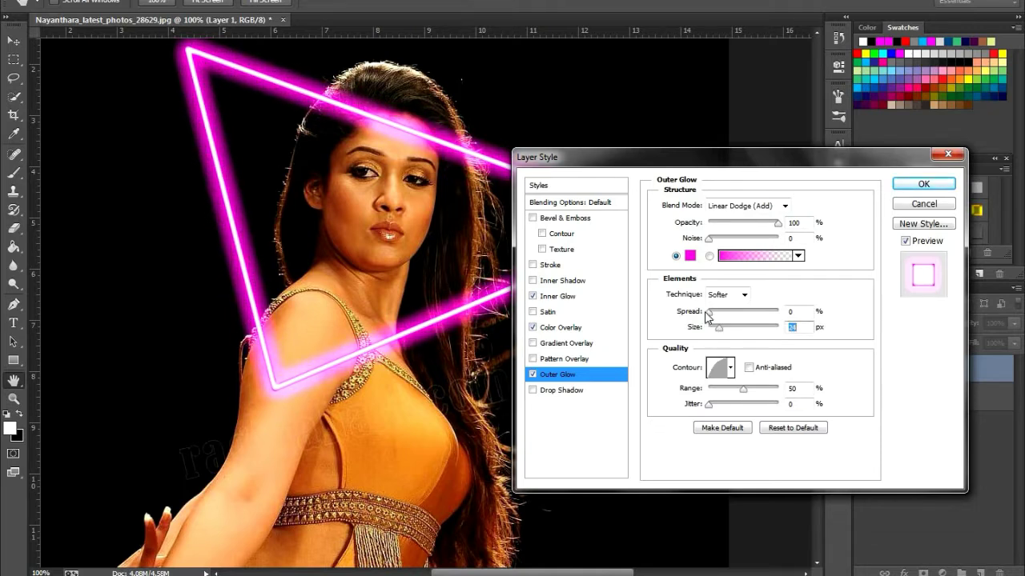
drag(777, 225, 748, 229)
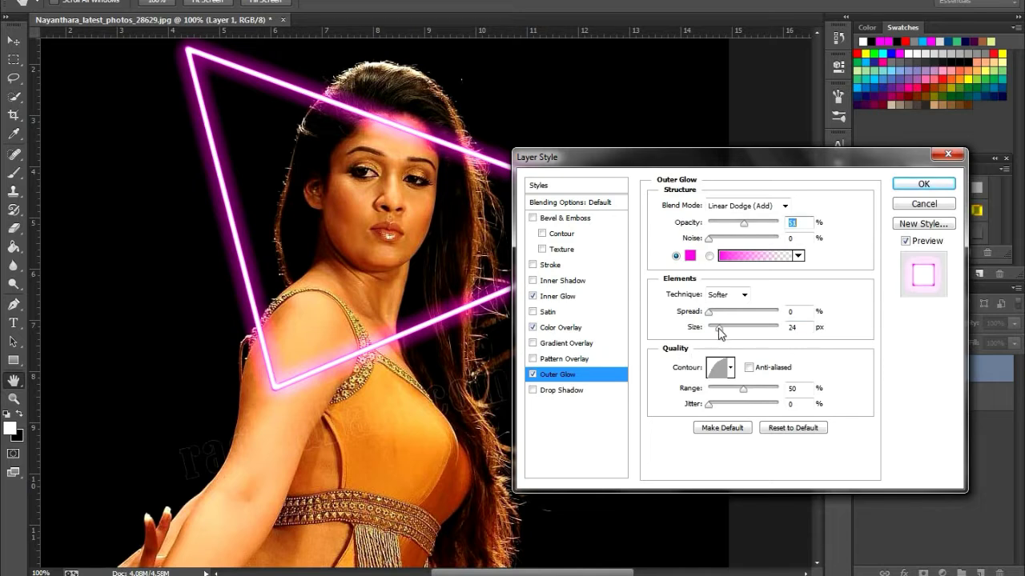
drag(718, 331, 686, 313)
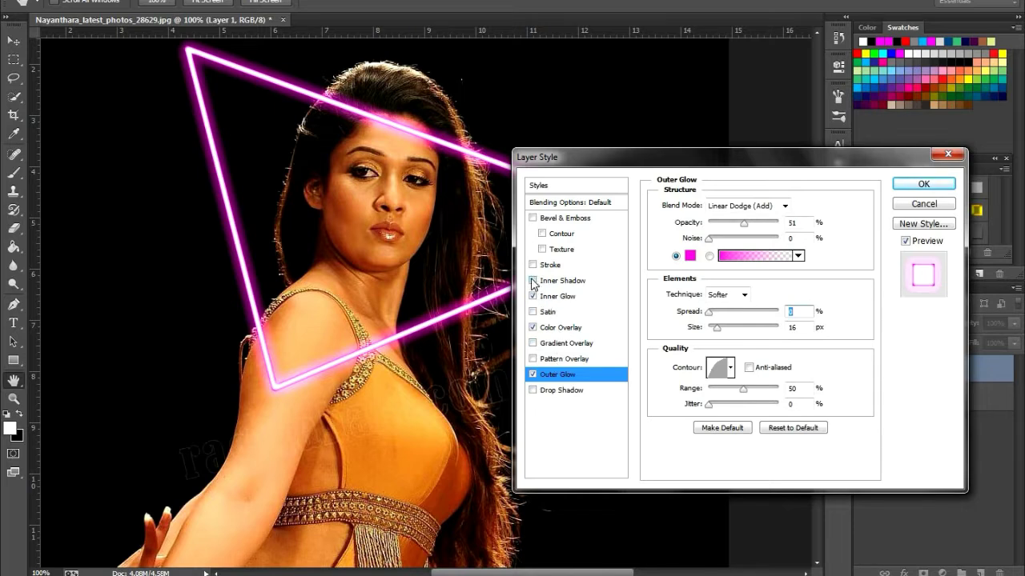
Enable Drop Shadow on the triangle with Linear Dodge (Add) blending and a bright magenta shadow colour
click(532, 391)
click(555, 391)
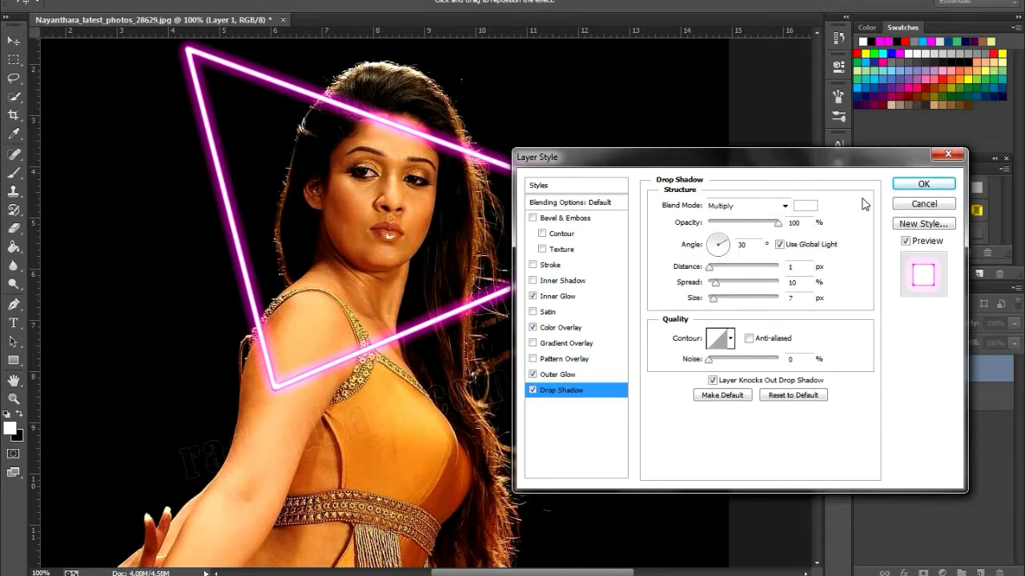
click(785, 207)
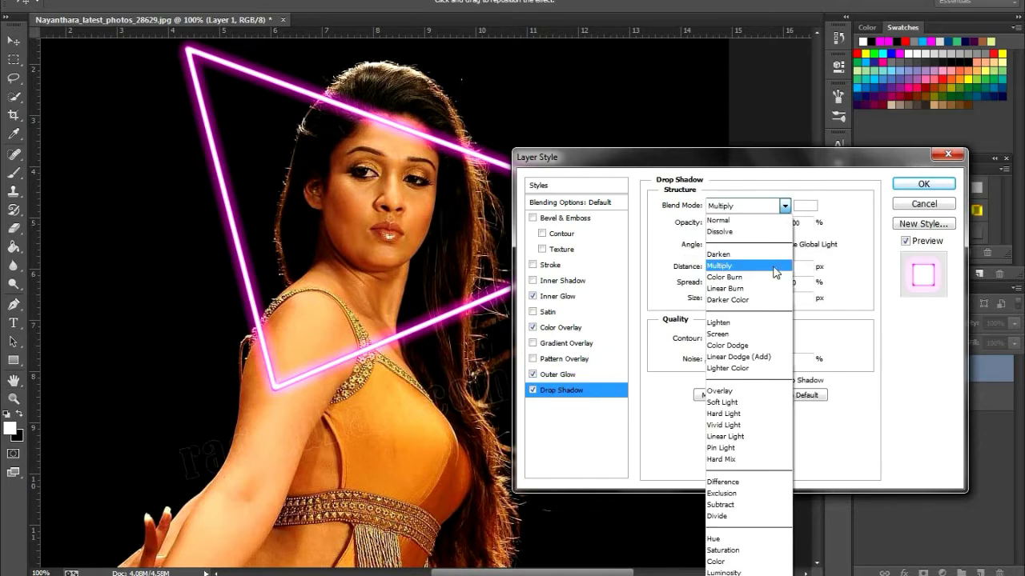
click(764, 362)
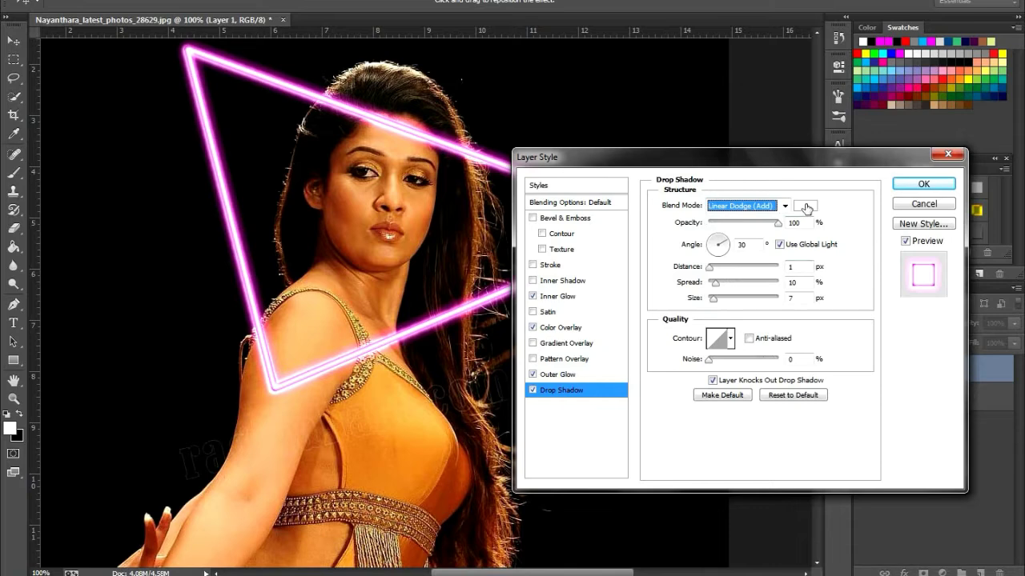
click(805, 207)
click(442, 297)
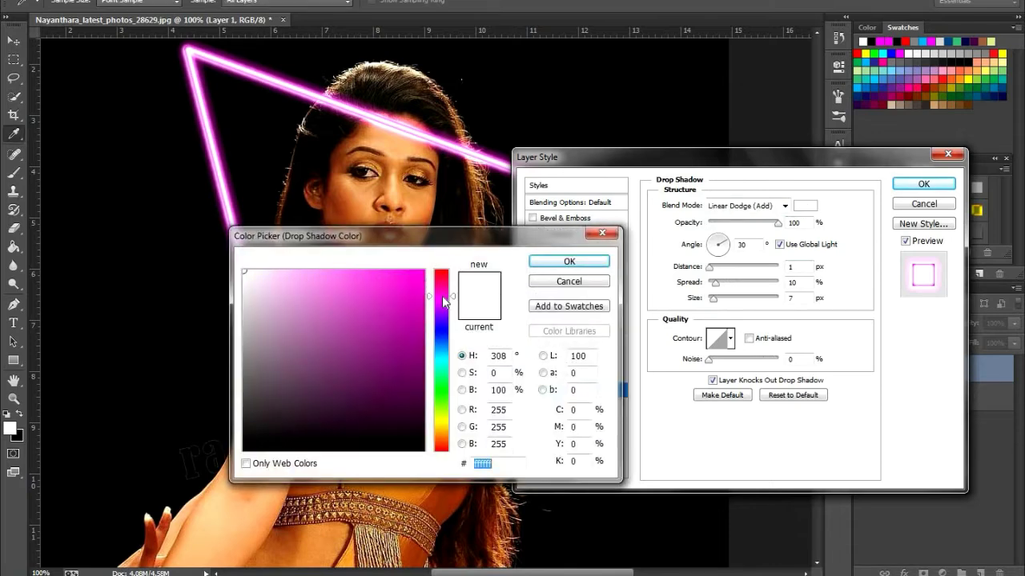
click(415, 273)
click(568, 261)
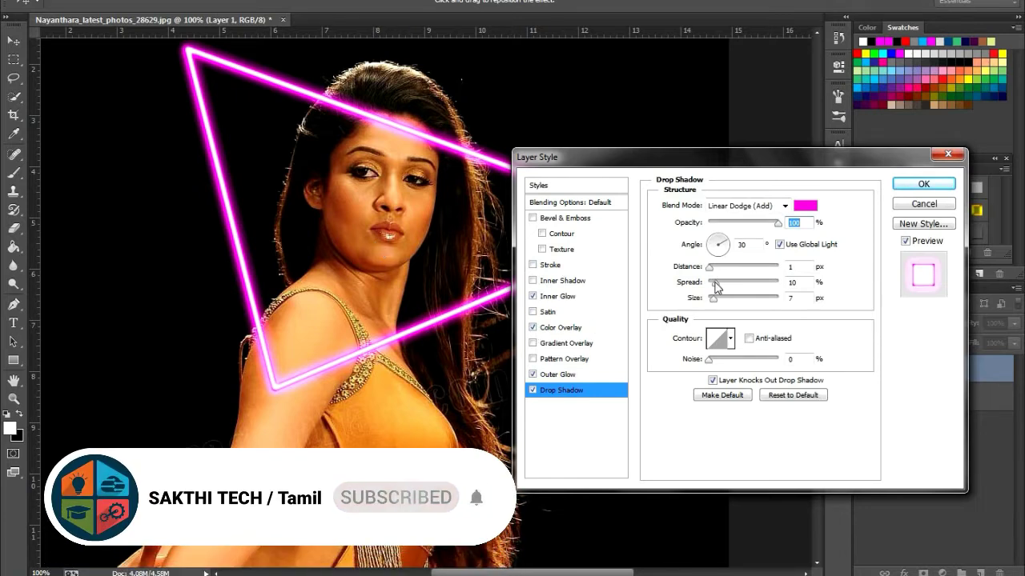
Set the Drop Shadow distance to 0 px, spread to 0% and size to 81 px
drag(714, 299, 725, 301)
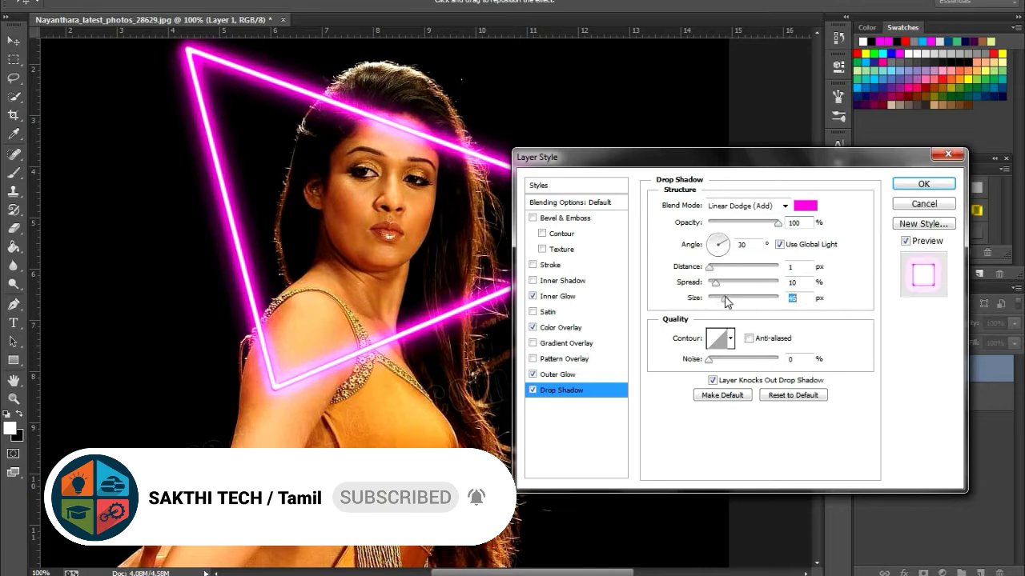
drag(725, 301, 707, 289)
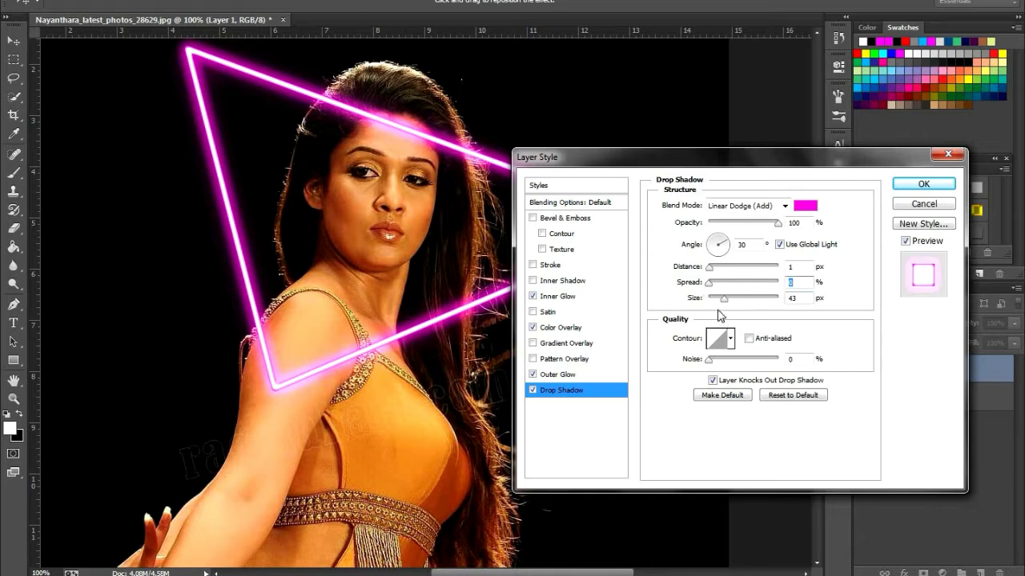
drag(705, 270, 735, 298)
click(726, 301)
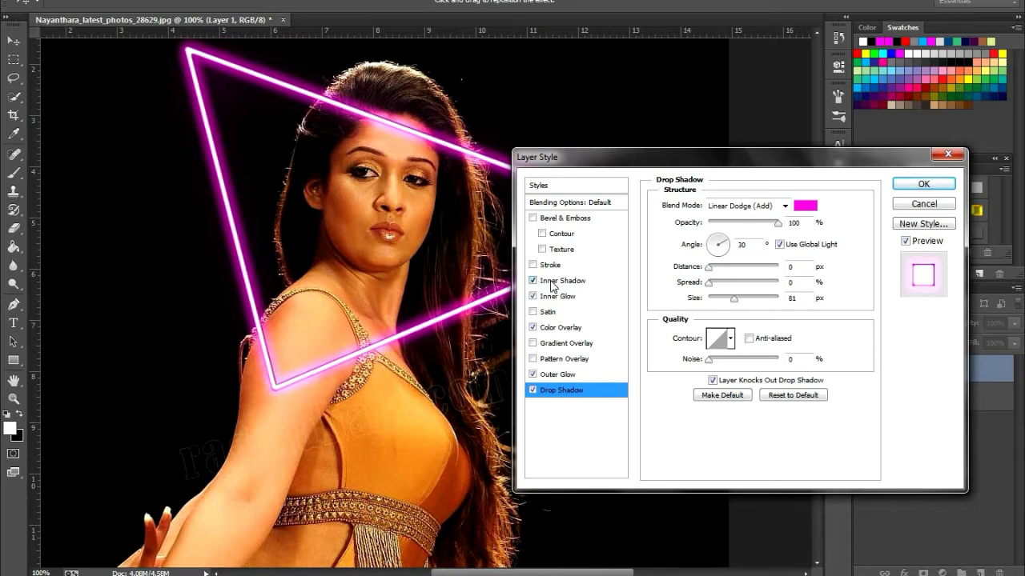
Enable Inner Shadow on the triangle and set its colour to white (ffffff)
click(551, 285)
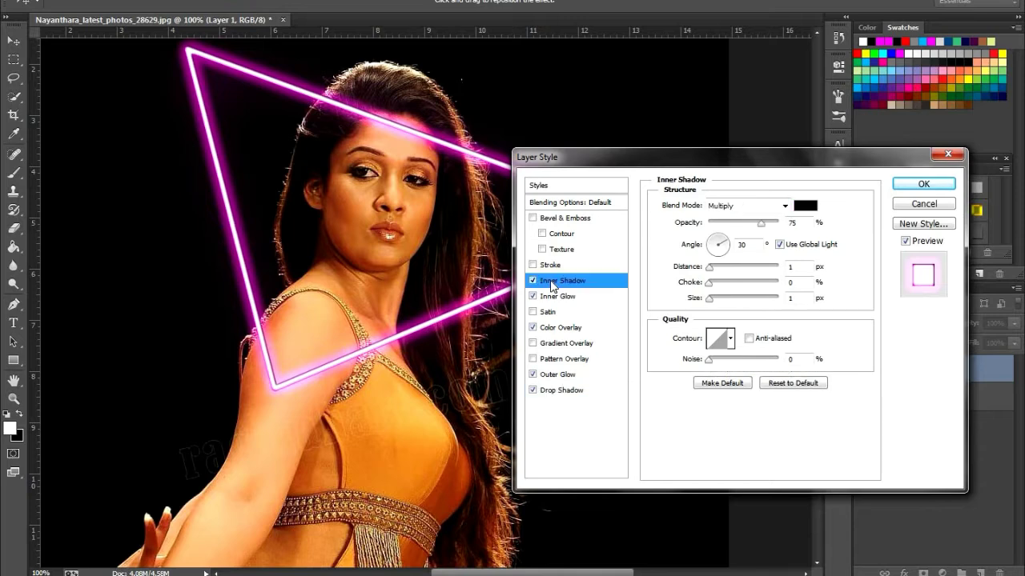
click(807, 206)
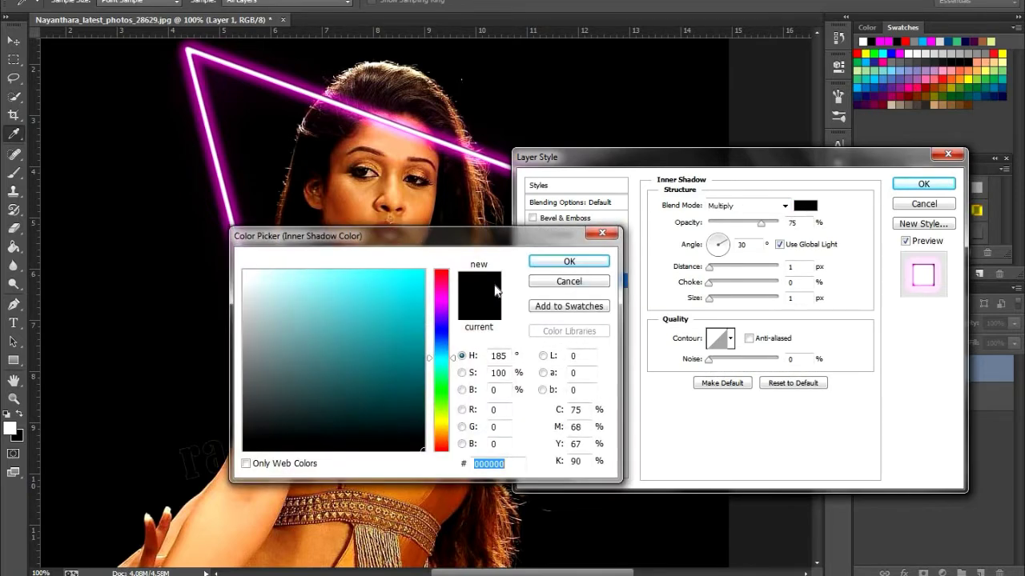
drag(445, 234, 551, 243)
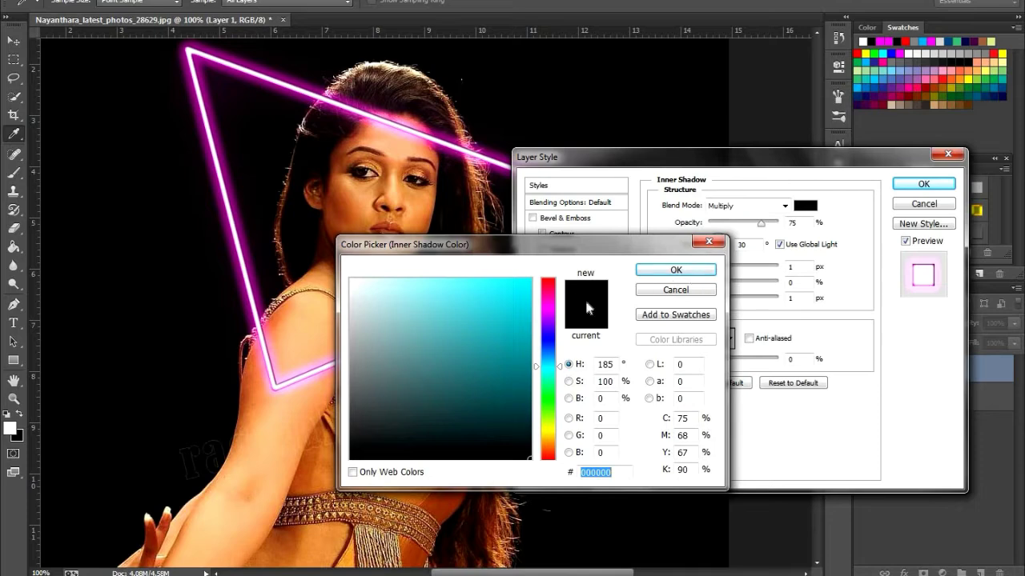
click(863, 41)
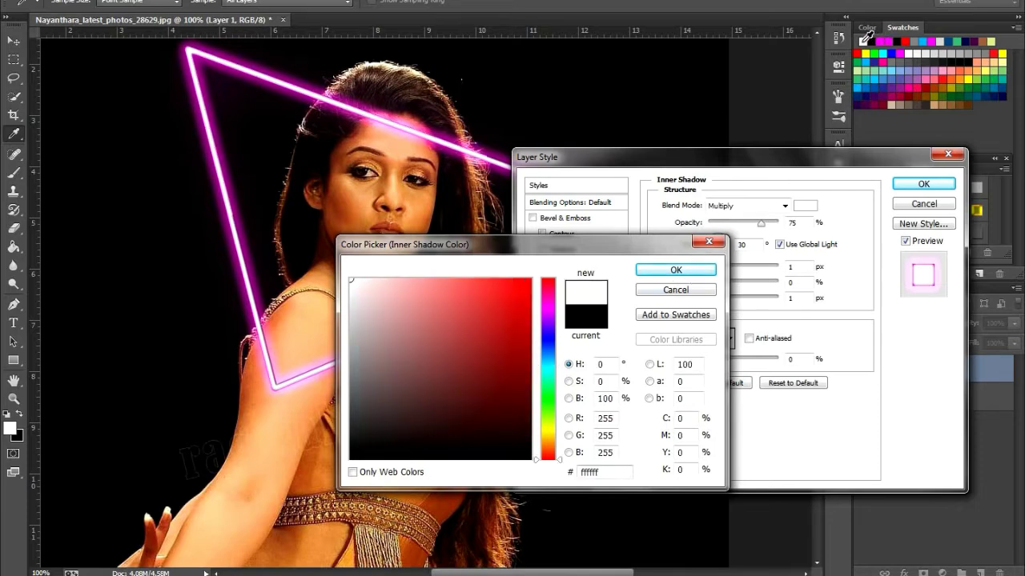
click(694, 269)
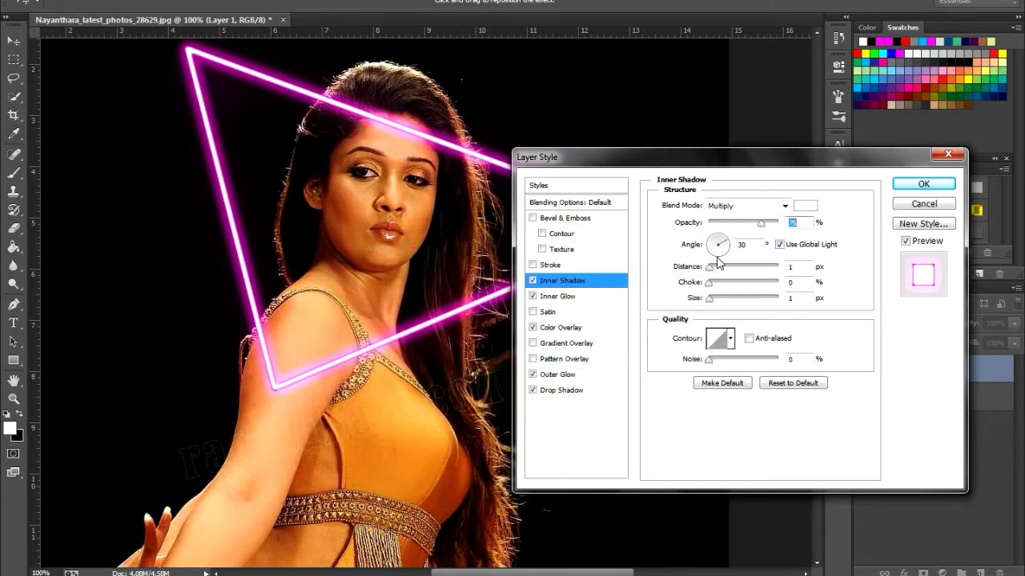
Set the Inner Shadow to 100% opacity and 250 px size with Linear Dodge (Add) blending
drag(761, 223, 778, 223)
drag(710, 300, 842, 303)
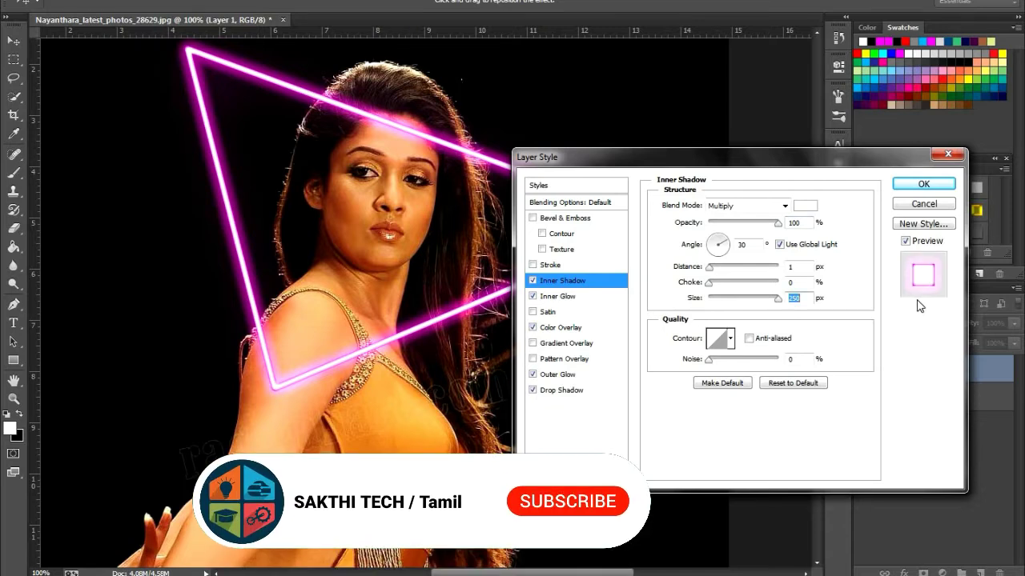
click(784, 206)
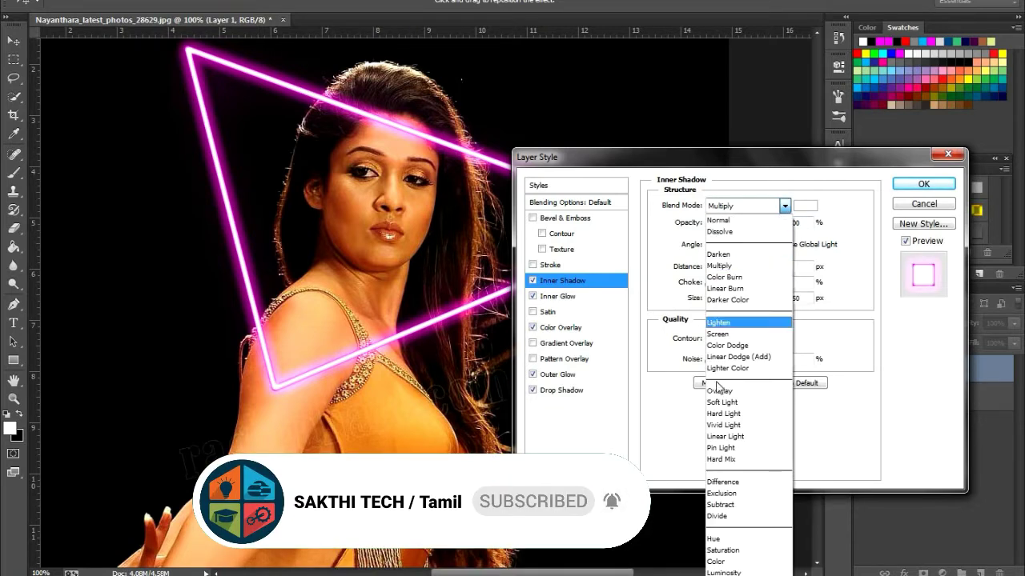
click(736, 357)
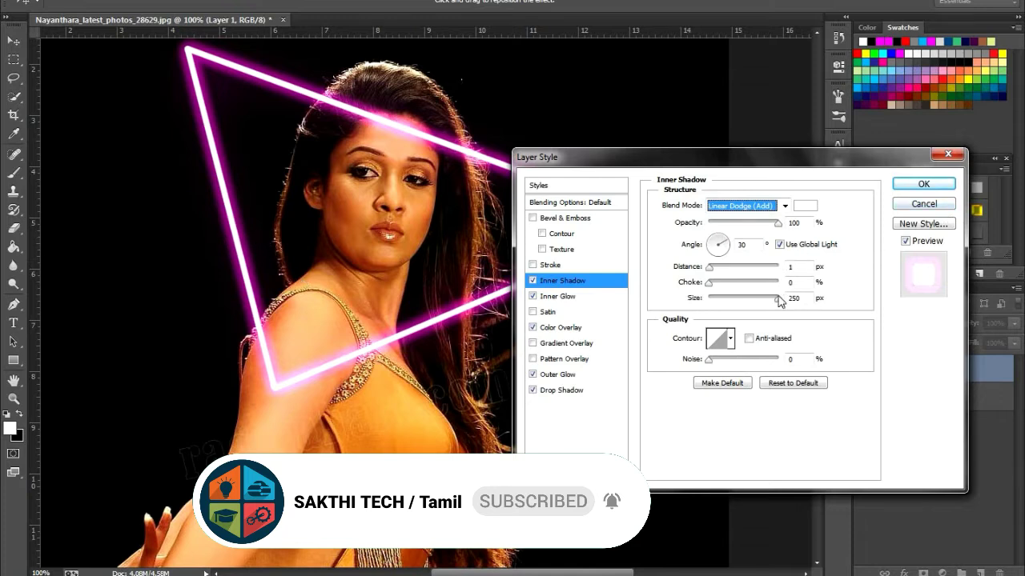
Try several contours for the Inner Shadow and apply the half-round one
click(731, 339)
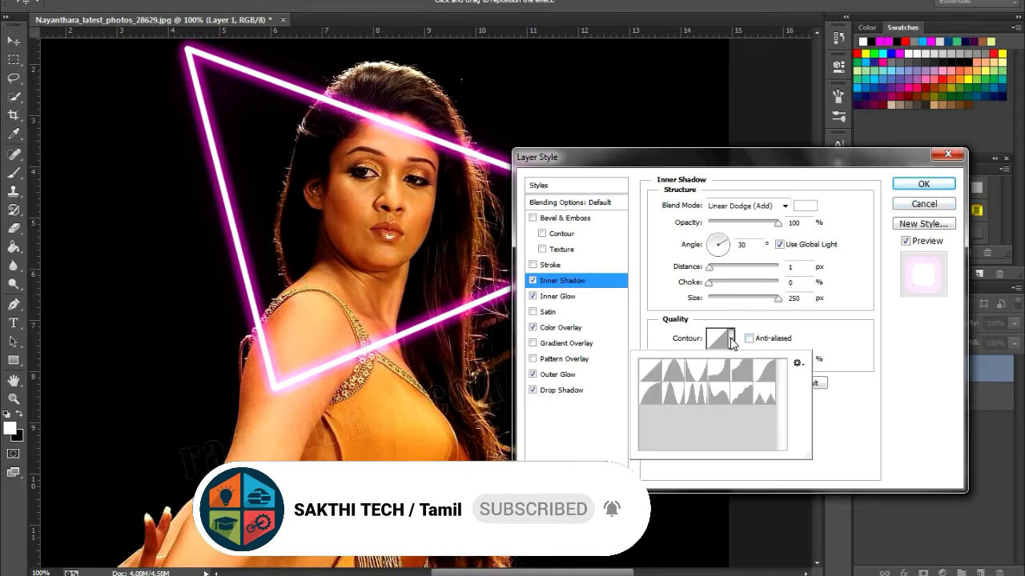
click(649, 398)
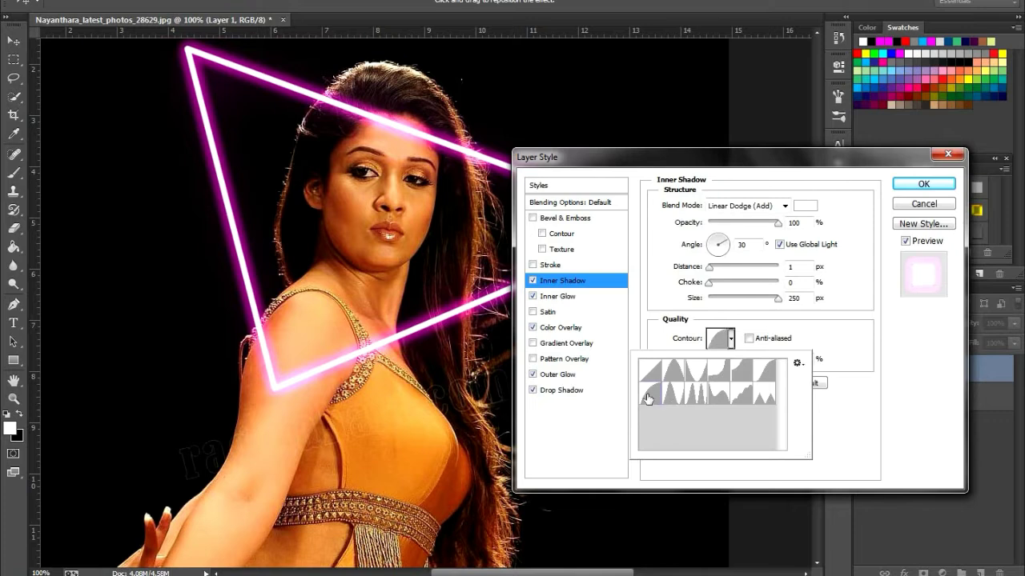
click(759, 379)
click(650, 376)
click(645, 403)
click(842, 344)
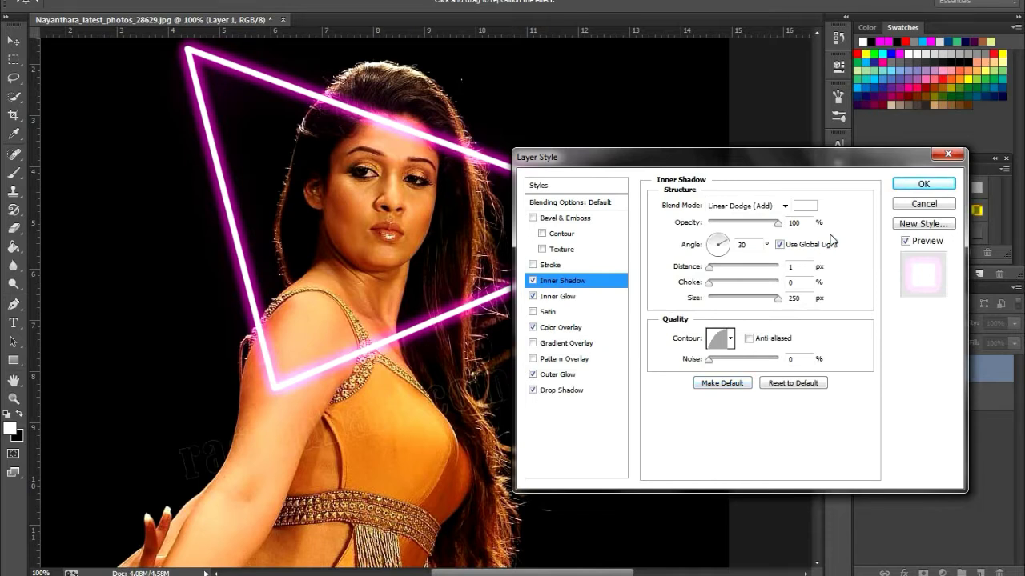
Widen the Outer Glow to 29 px size at 59% opacity and apply the layer style
click(558, 375)
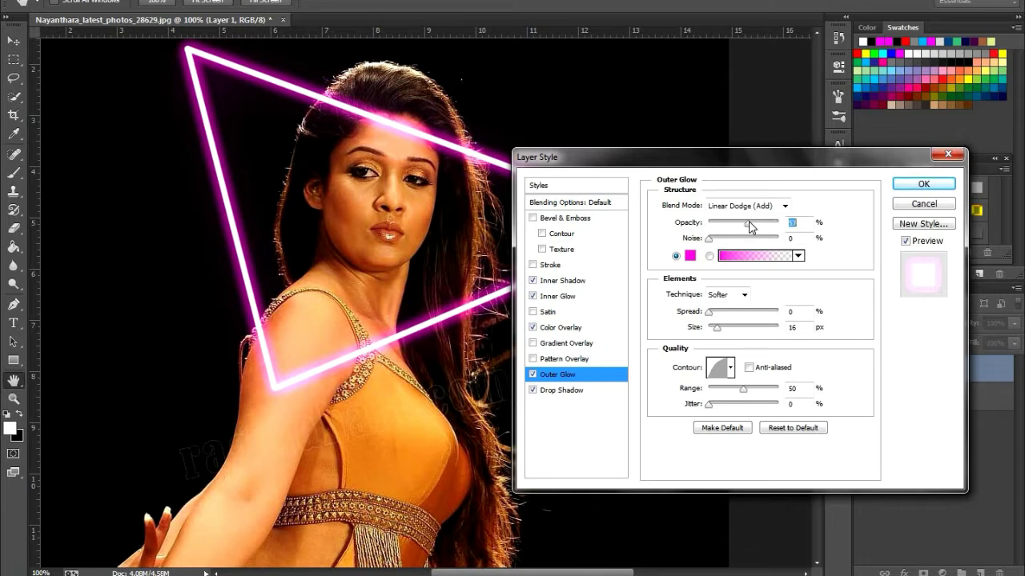
drag(753, 223, 776, 229)
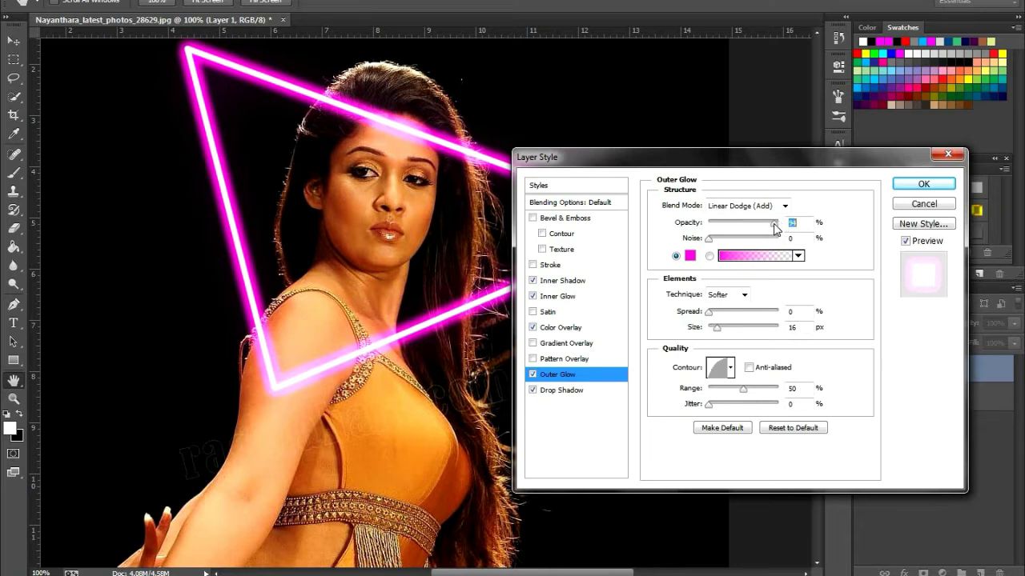
drag(772, 229, 849, 229)
drag(718, 334, 722, 332)
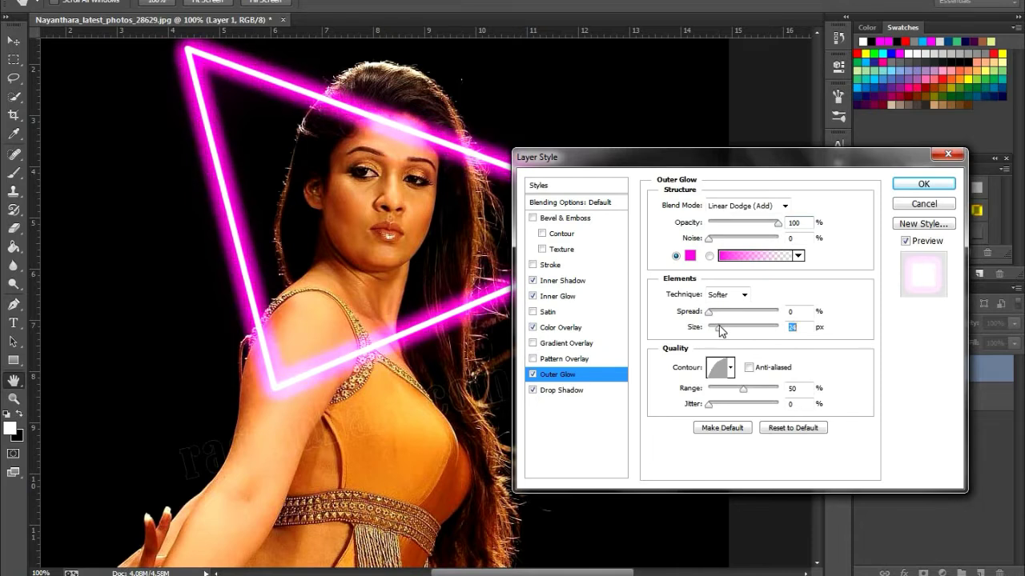
drag(719, 332, 719, 332)
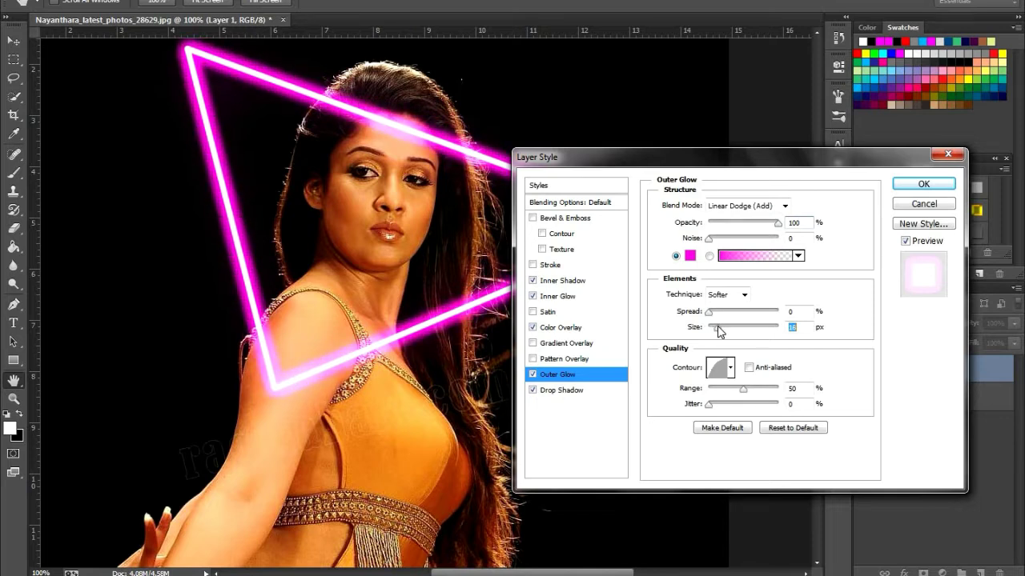
drag(776, 223, 749, 226)
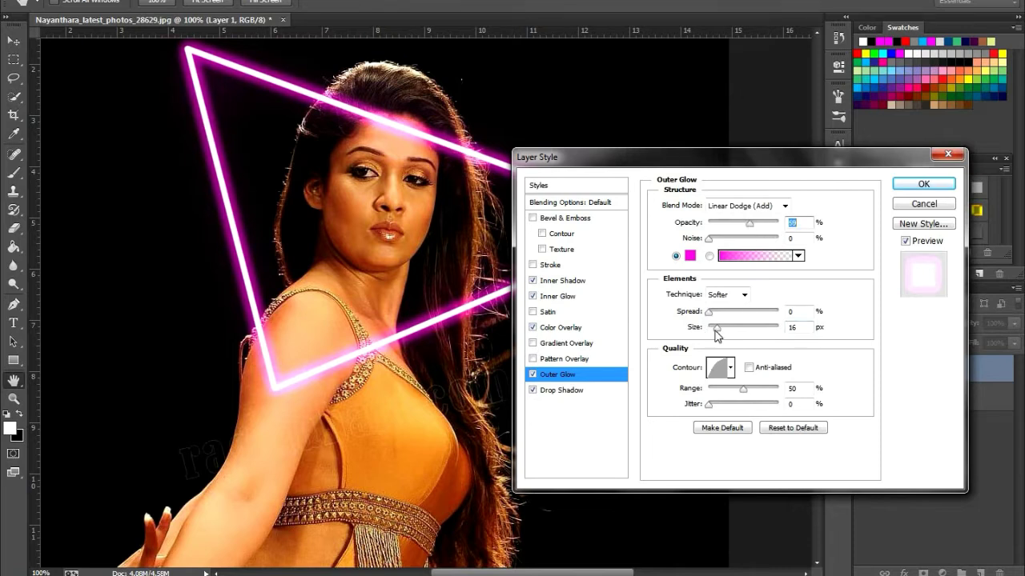
drag(717, 330, 721, 330)
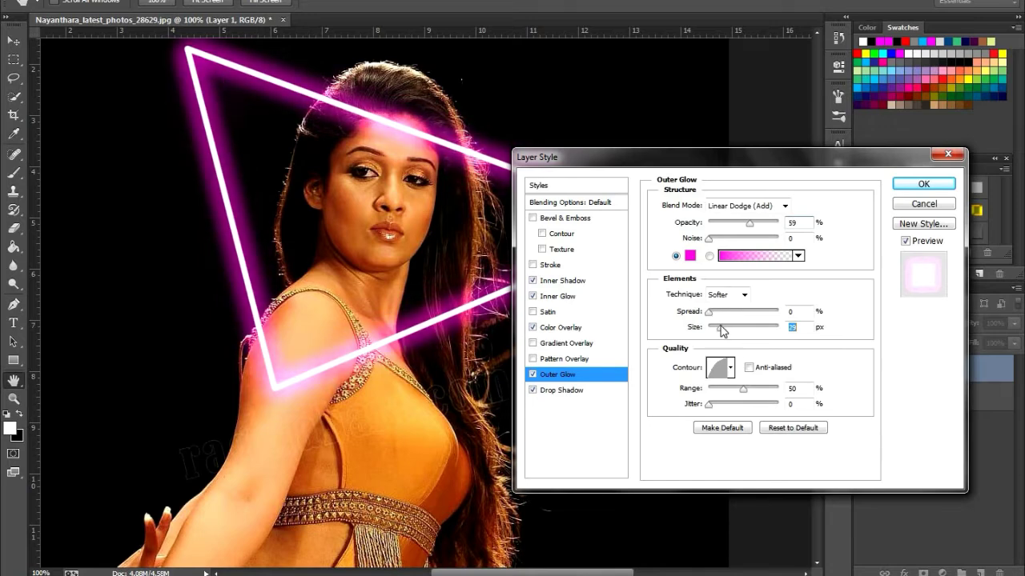
drag(757, 163, 697, 132)
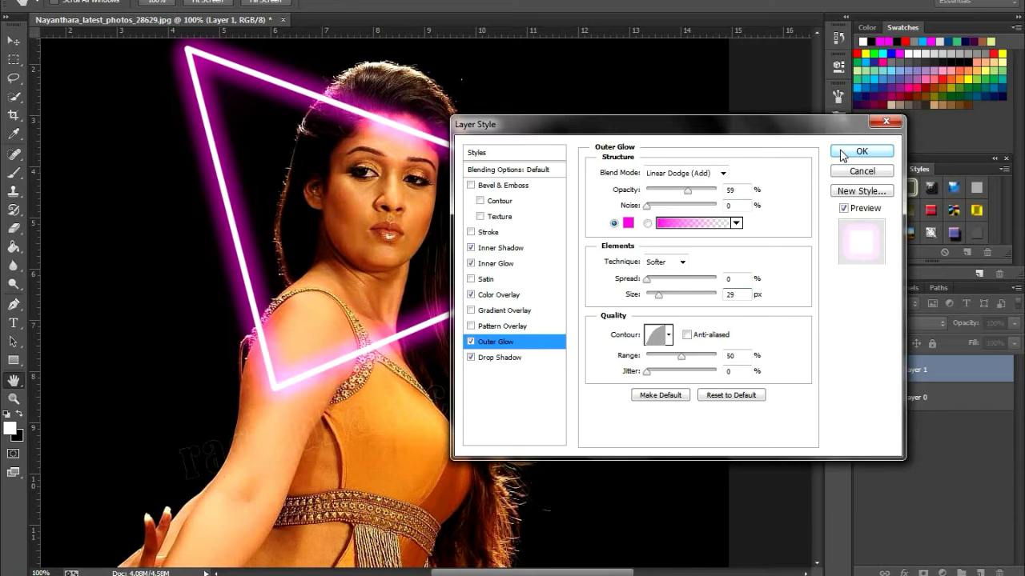
click(842, 155)
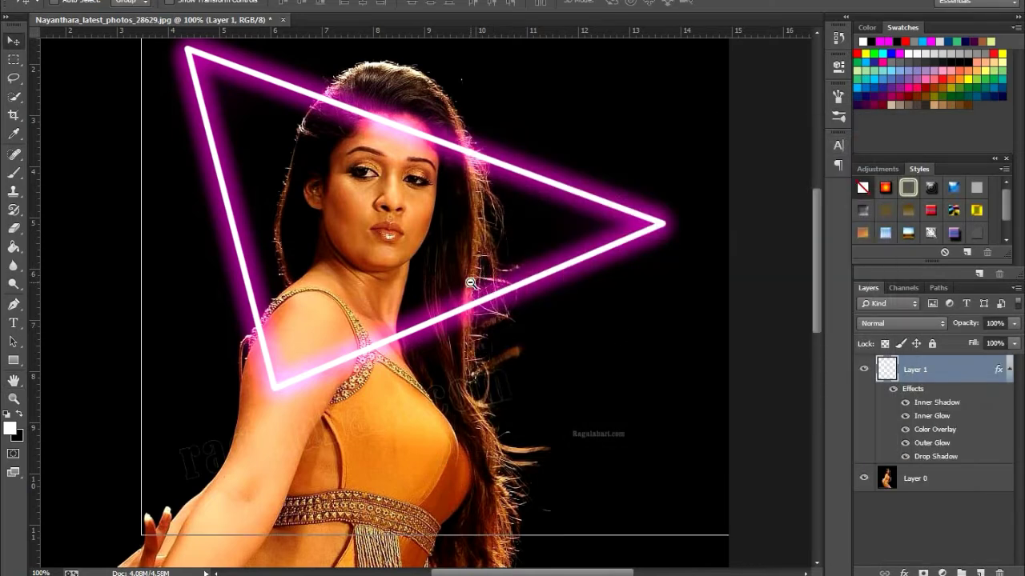
Select the dark background around the woman on Layer 0 with the Quick Selection tool, using a 150 px brush
alt+click(470, 283)
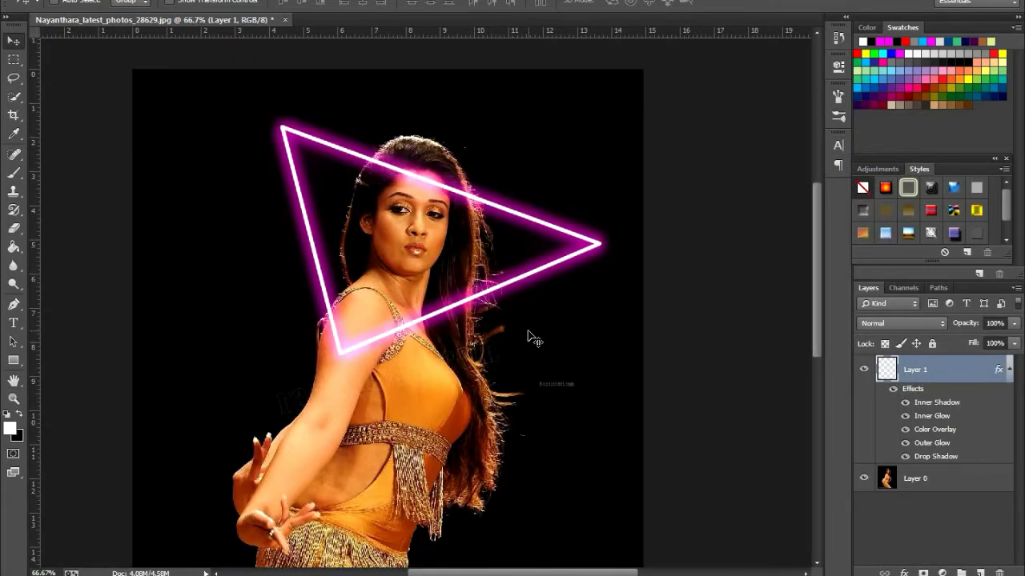
alt+click(485, 301)
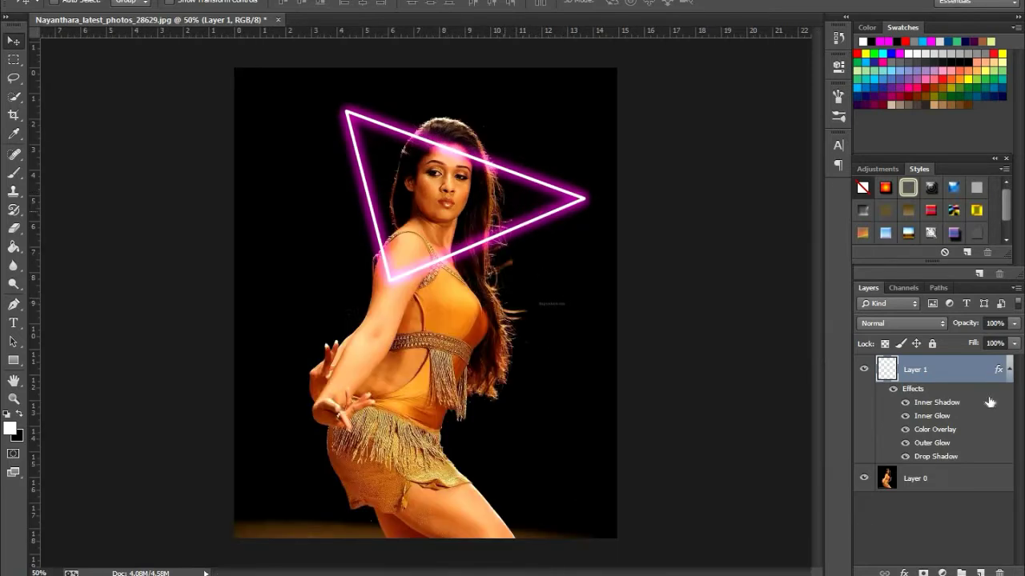
click(916, 484)
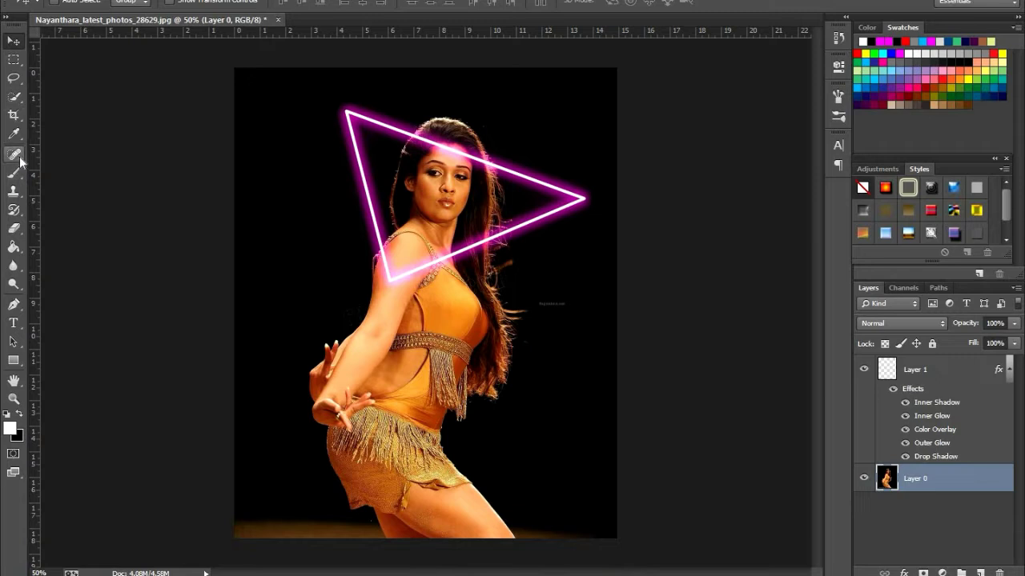
right_click(15, 98)
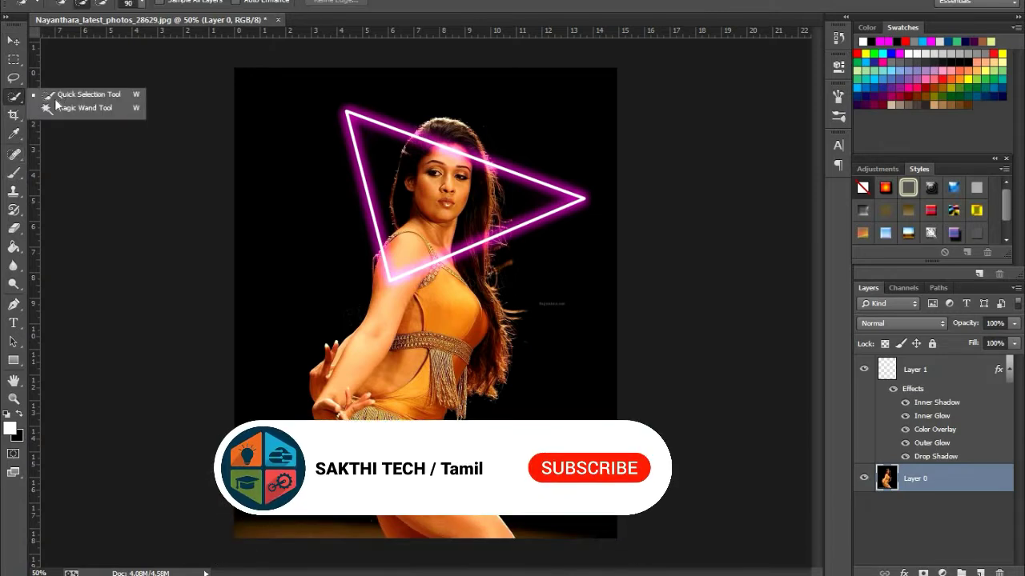
click(72, 97)
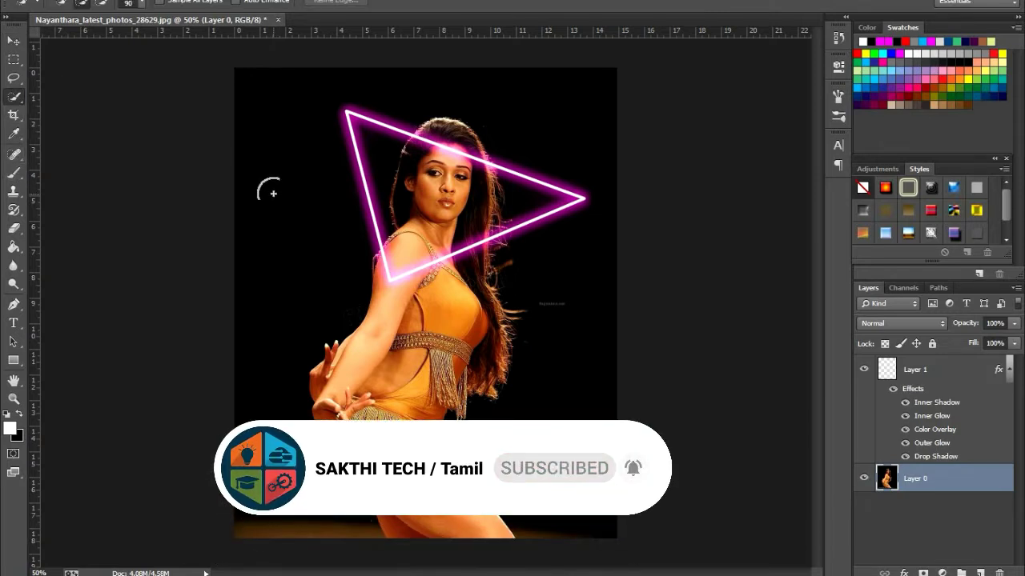
key(bracketright)
key(bracketright)
key(bracketright)
mouse_move(259, 176)
mouse_down()
mouse_move(259, 147)
mouse_move(273, 163)
mouse_move(269, 240)
mouse_up()
mouse_move(485, 87)
mouse_down()
mouse_move(516, 100)
mouse_move(538, 100)
mouse_move(561, 201)
mouse_up()
drag(555, 341, 558, 341)
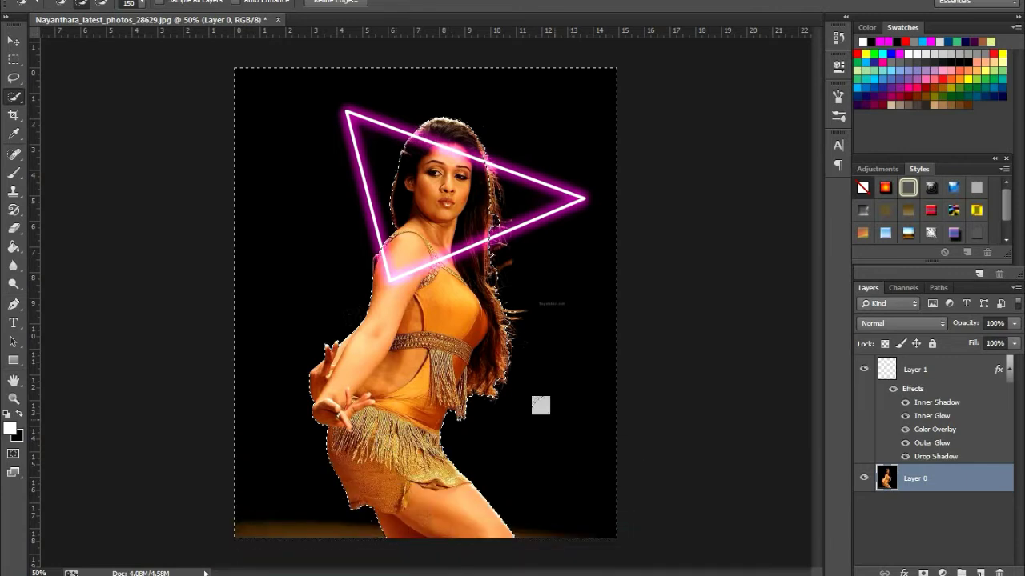
Add a layer mask to Layer 1 from the background selection so the neon triangle is hidden over the woman
click(20, 413)
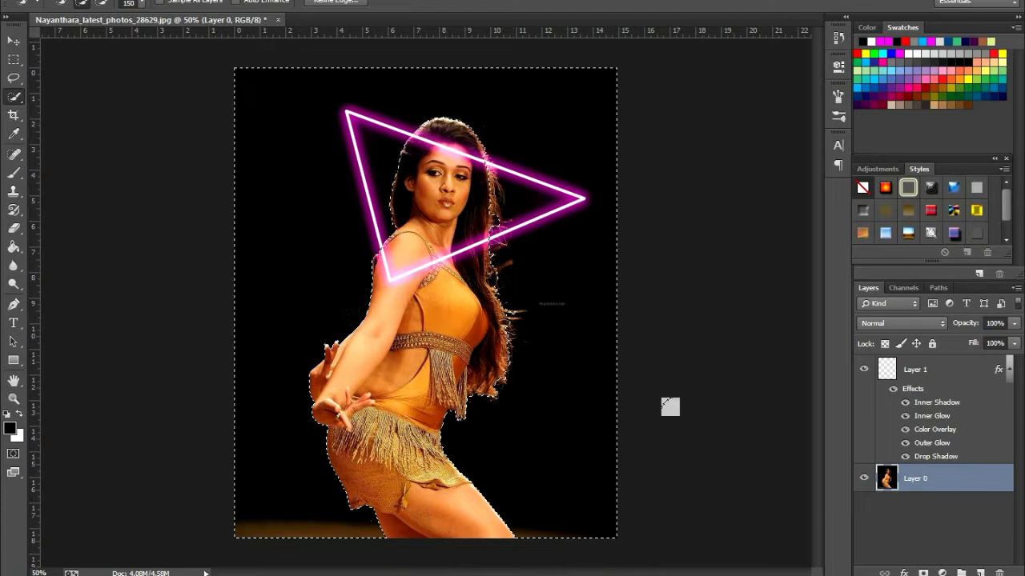
click(922, 373)
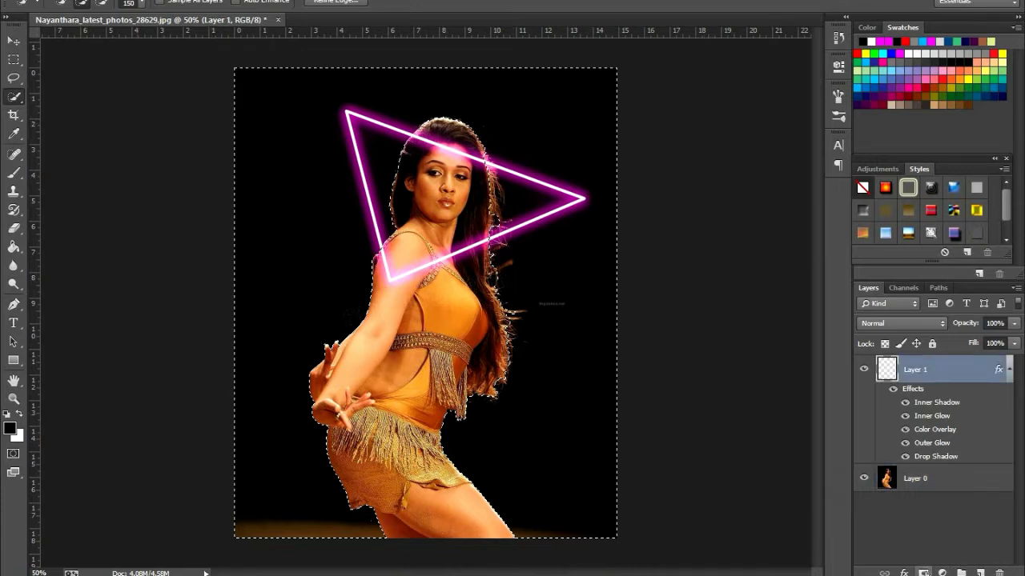
click(923, 573)
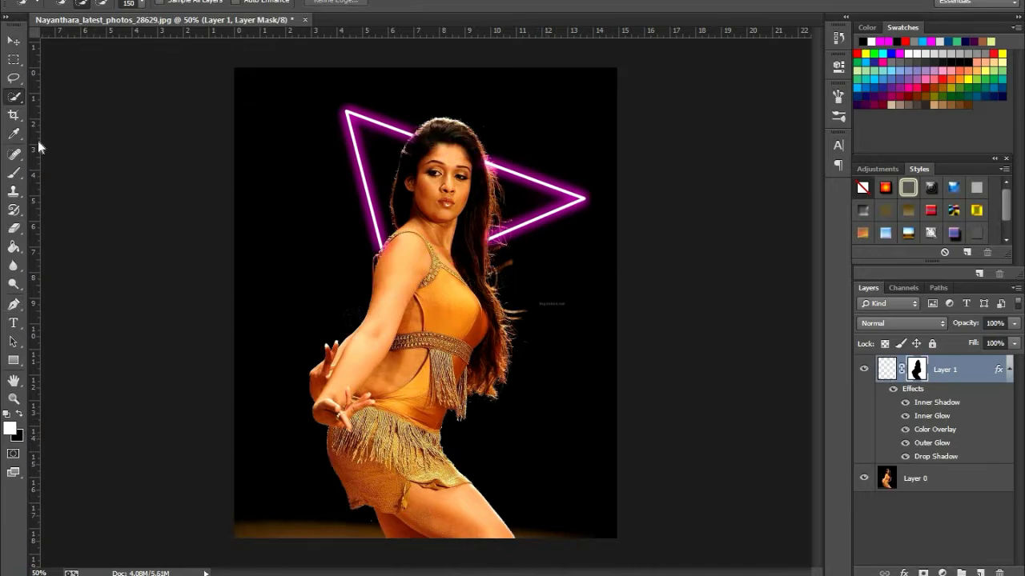
Paint white on Layer 1's mask with an 80 px brush to reveal the triangle's lower corner over the hair, chest and shoulder
click(14, 174)
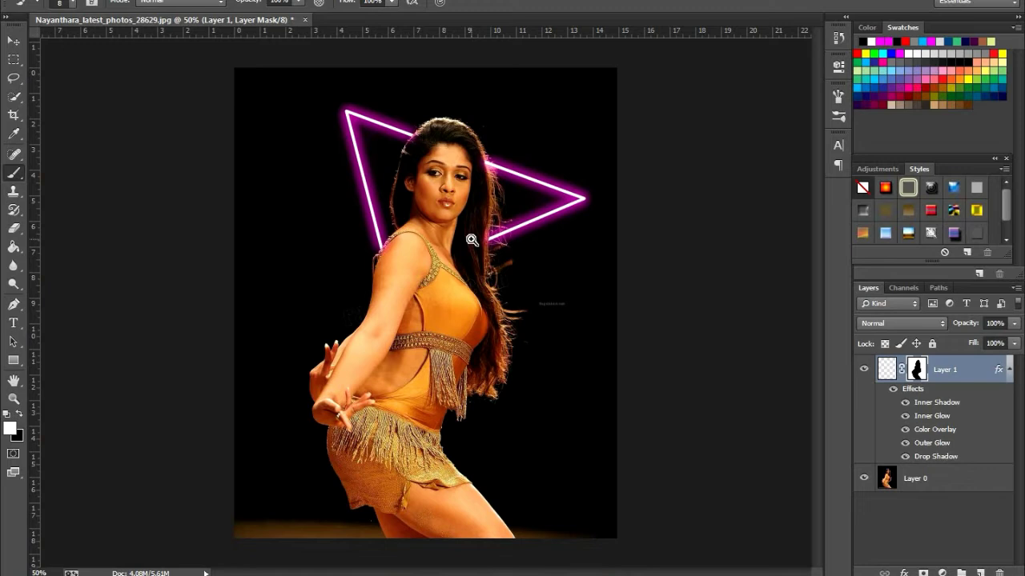
click(472, 240)
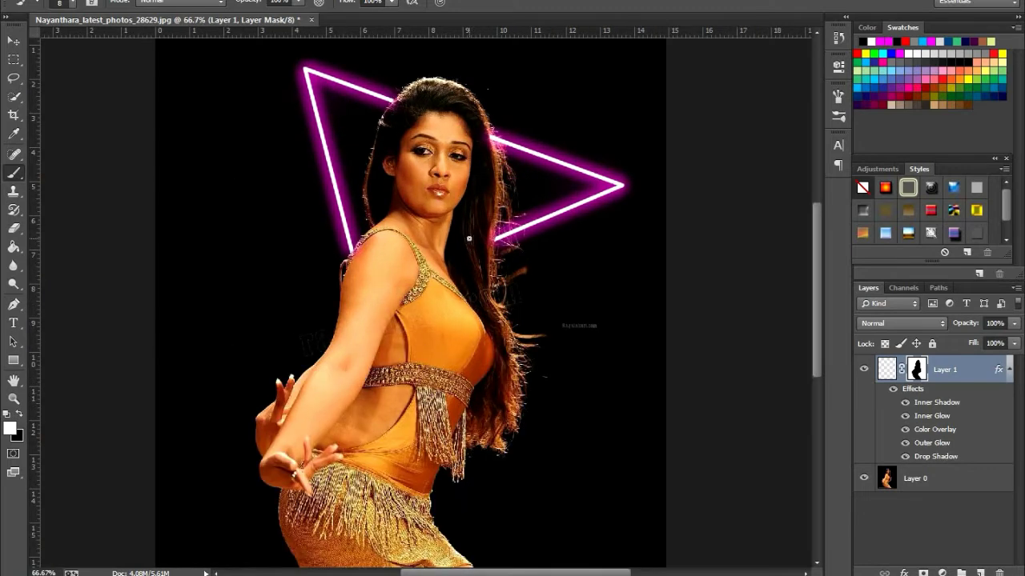
key(bracketright)
key(bracketright)
key(bracketright)
key(bracketright)
key(bracketright)
key(bracketright)
key(bracketright)
key(bracketright)
key(bracketright)
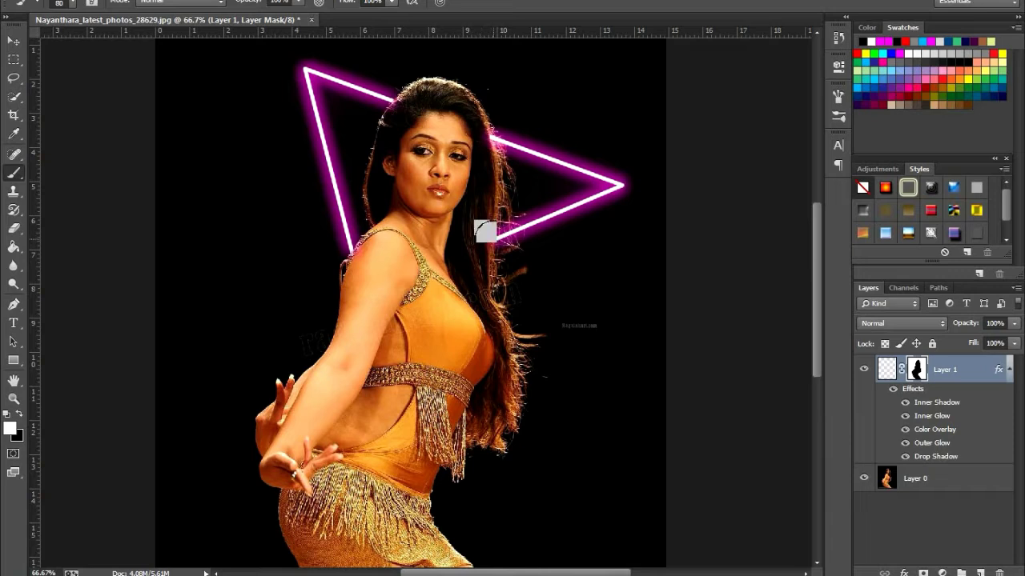
mouse_move(481, 229)
mouse_down()
mouse_move(364, 284)
mouse_move(336, 242)
mouse_move(344, 285)
mouse_up()
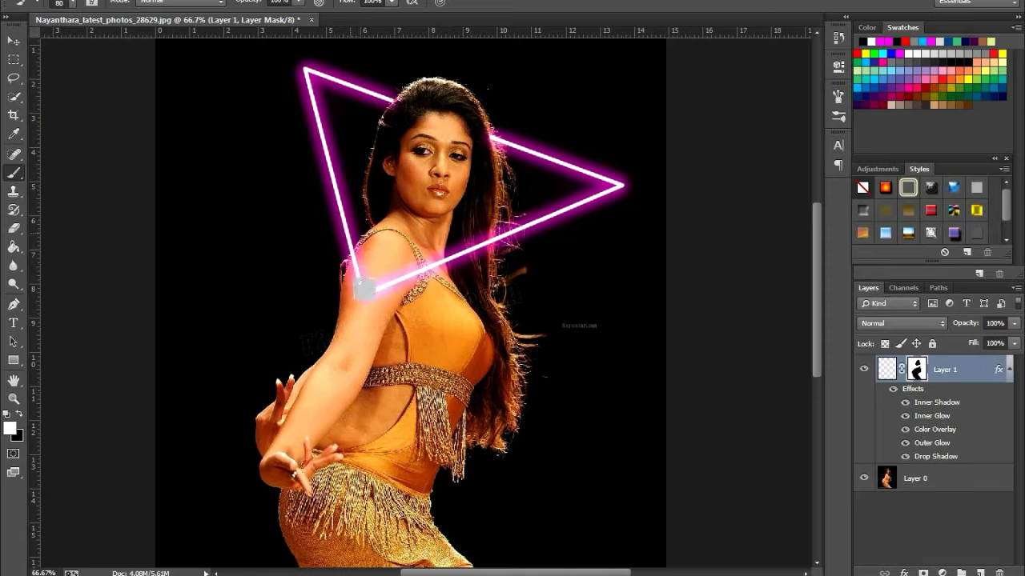
click(12, 39)
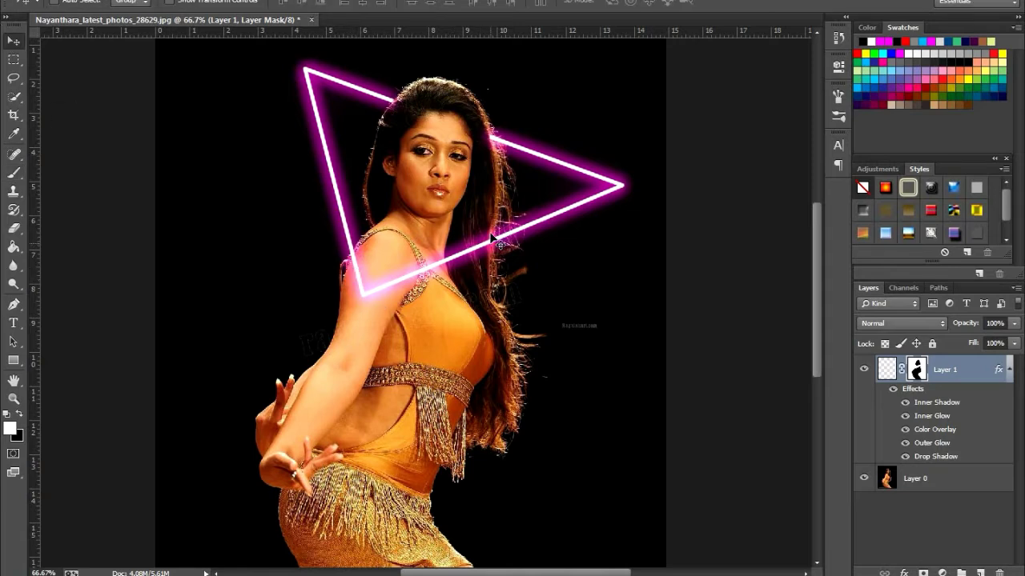
alt+click(457, 193)
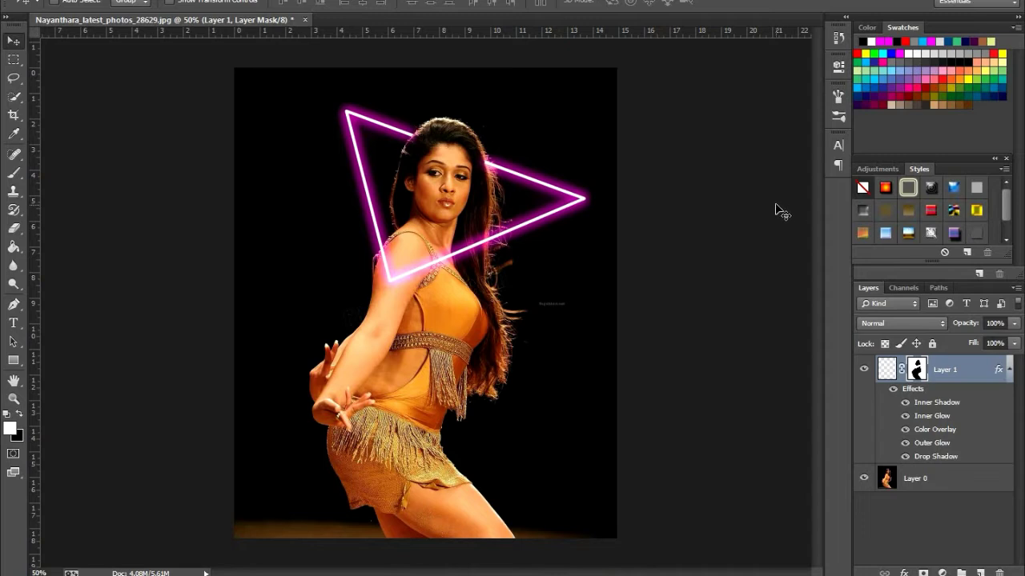
Add a Hue/Saturation adjustment layer above Layer 1 with Colorize enabled and Saturation set to 100
click(942, 573)
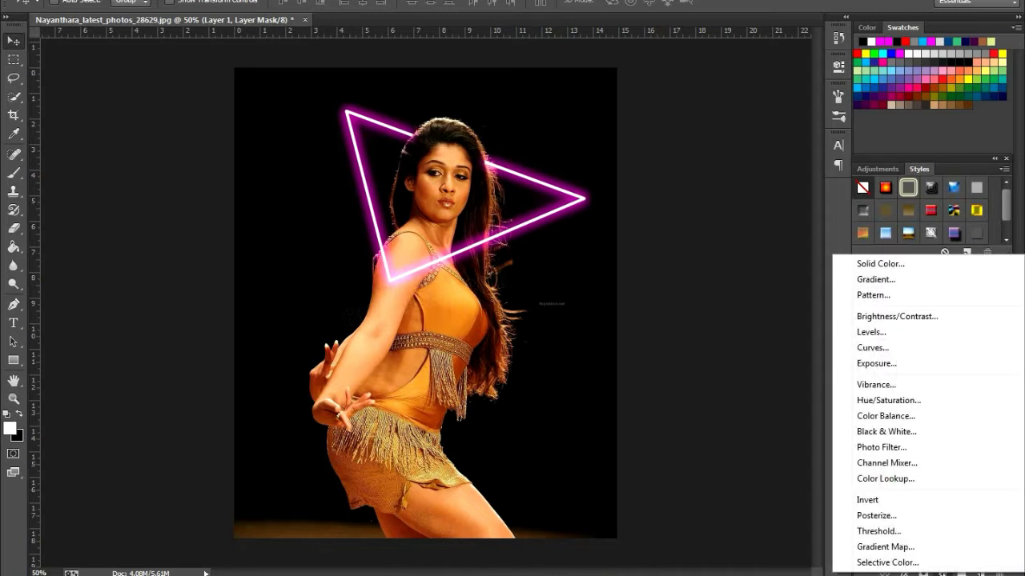
click(867, 400)
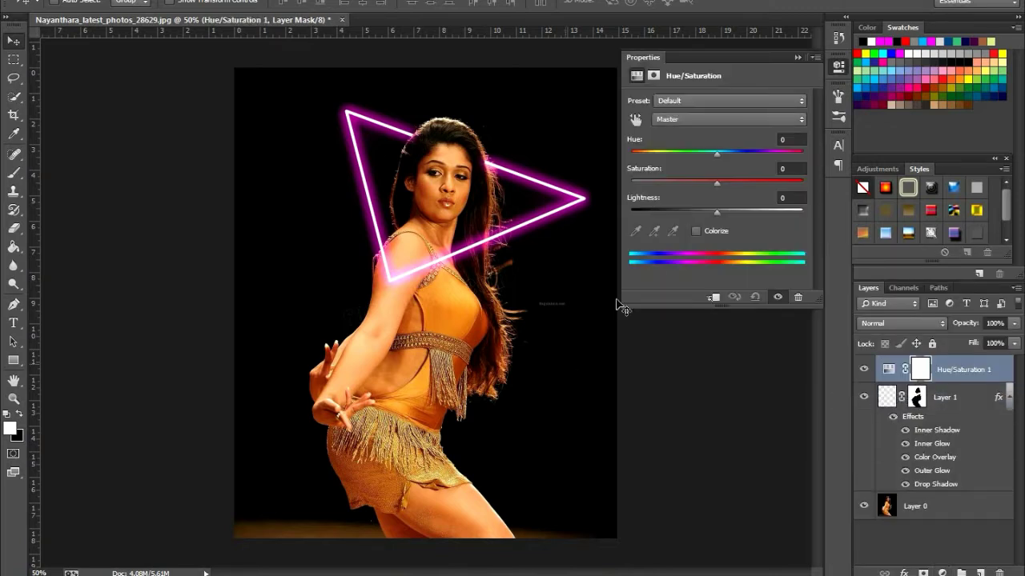
click(697, 231)
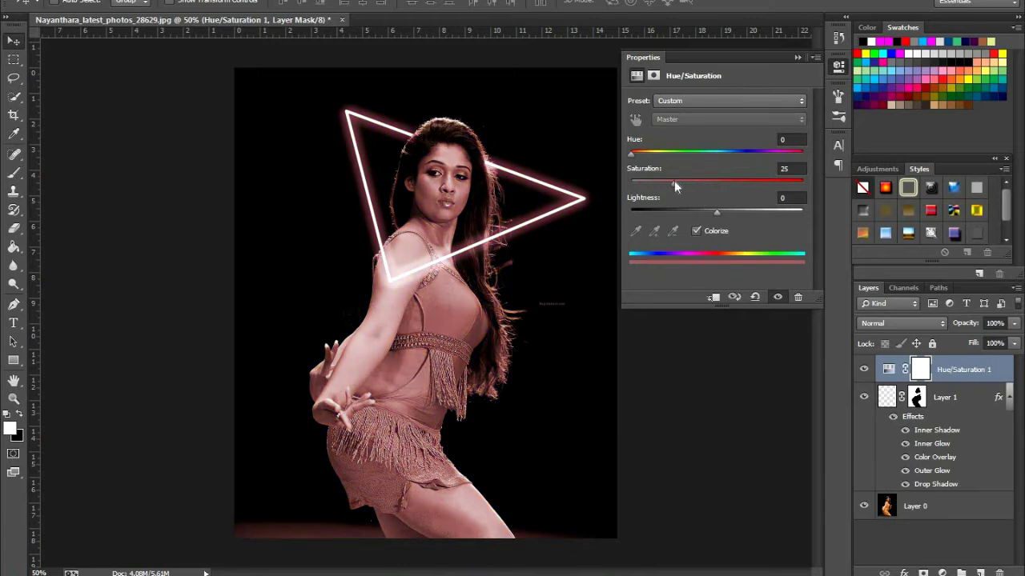
drag(674, 183, 804, 182)
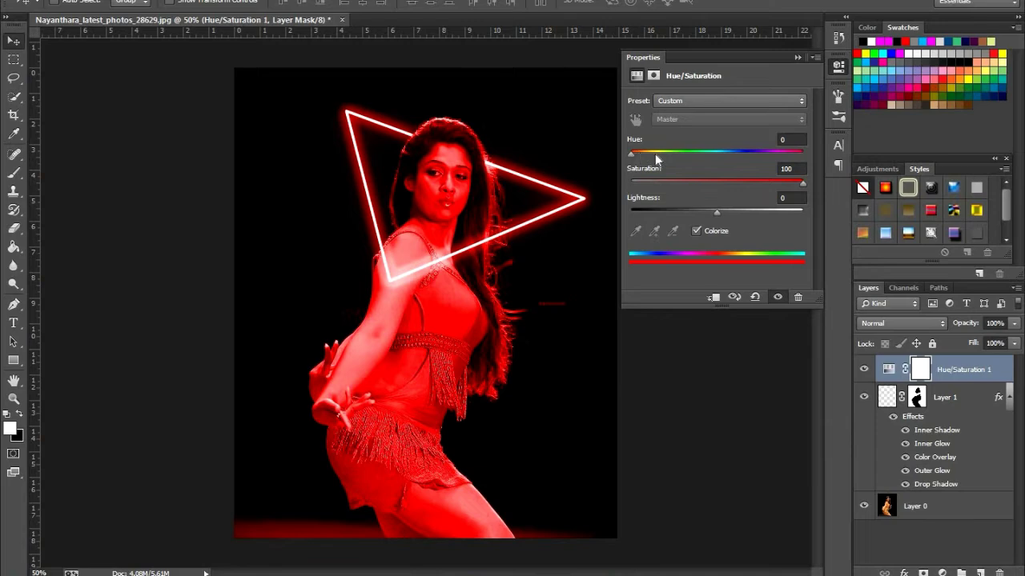
Try several hues for the colorized image and set the Hue to 314 for a magenta tint
drag(656, 158, 778, 158)
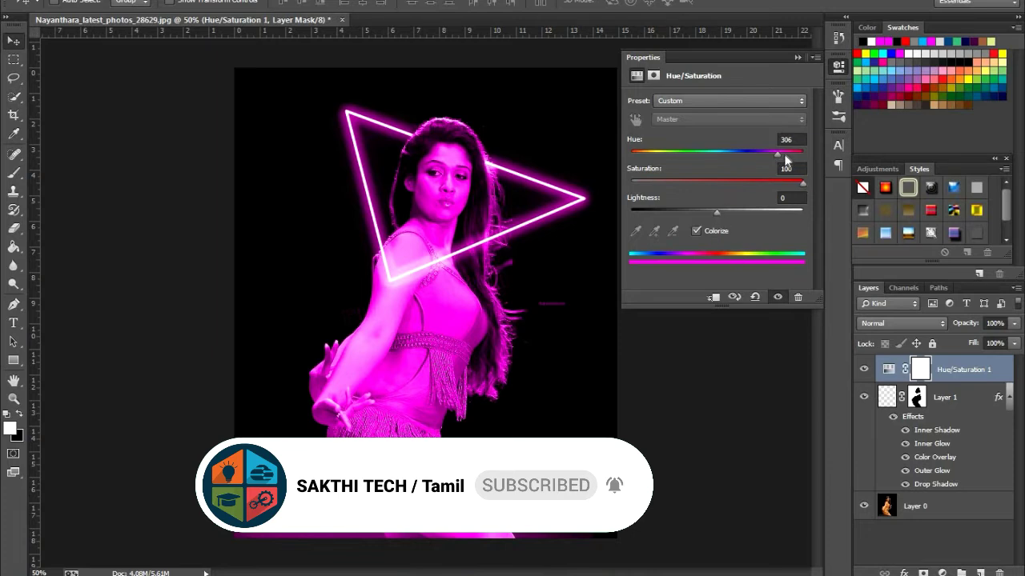
drag(782, 151, 789, 153)
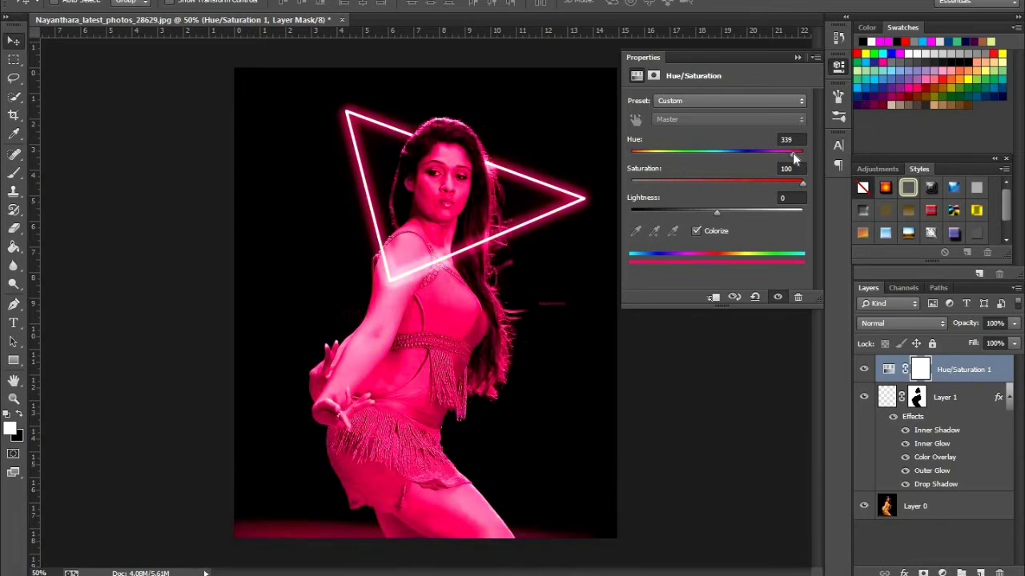
drag(793, 156, 781, 155)
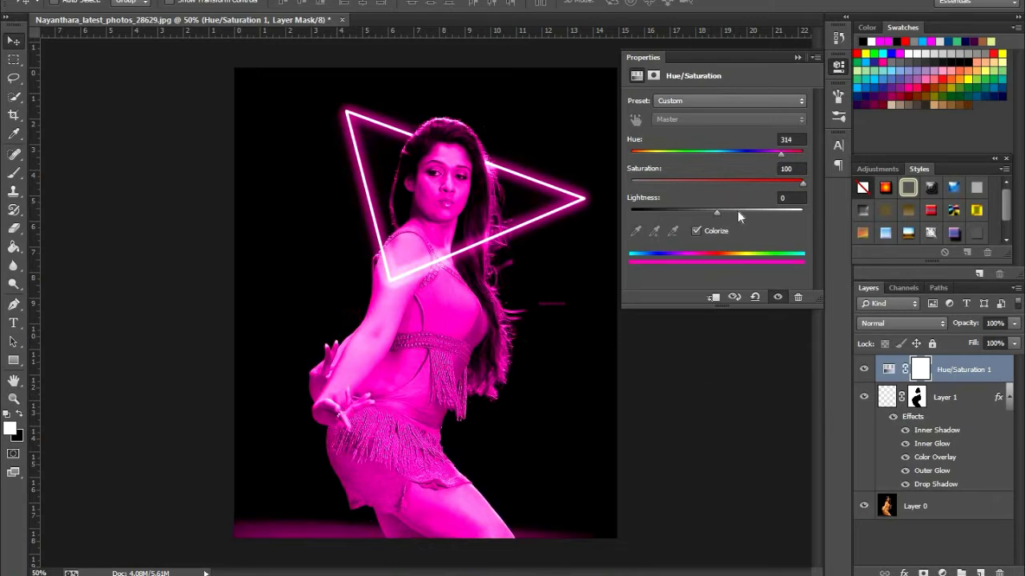
mouse_move(787, 185)
mouse_down()
mouse_move(637, 187)
mouse_move(784, 183)
mouse_up()
Turn Colorize off and back on to compare the original colours with the magenta tint
click(38, 1)
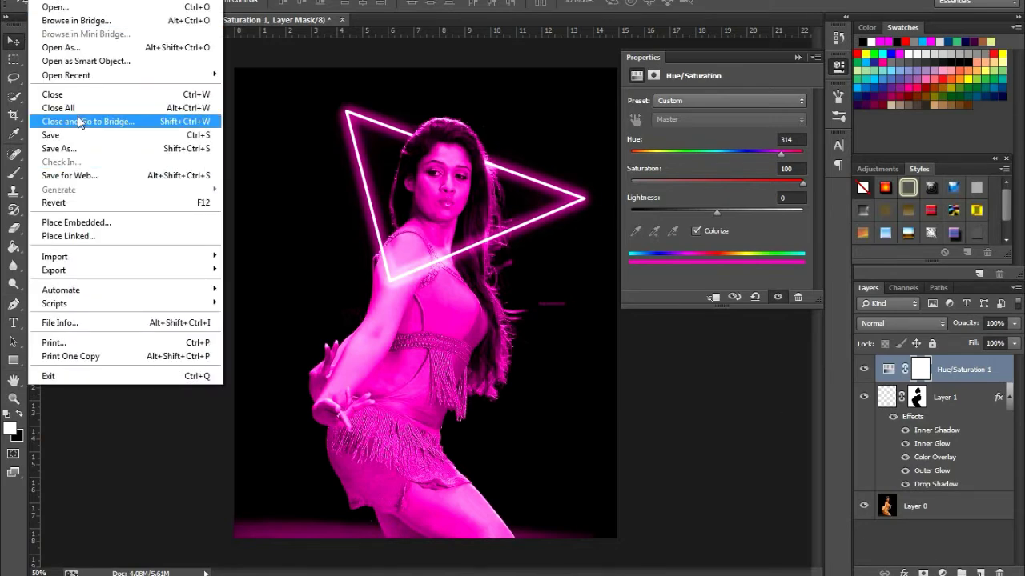
click(261, 175)
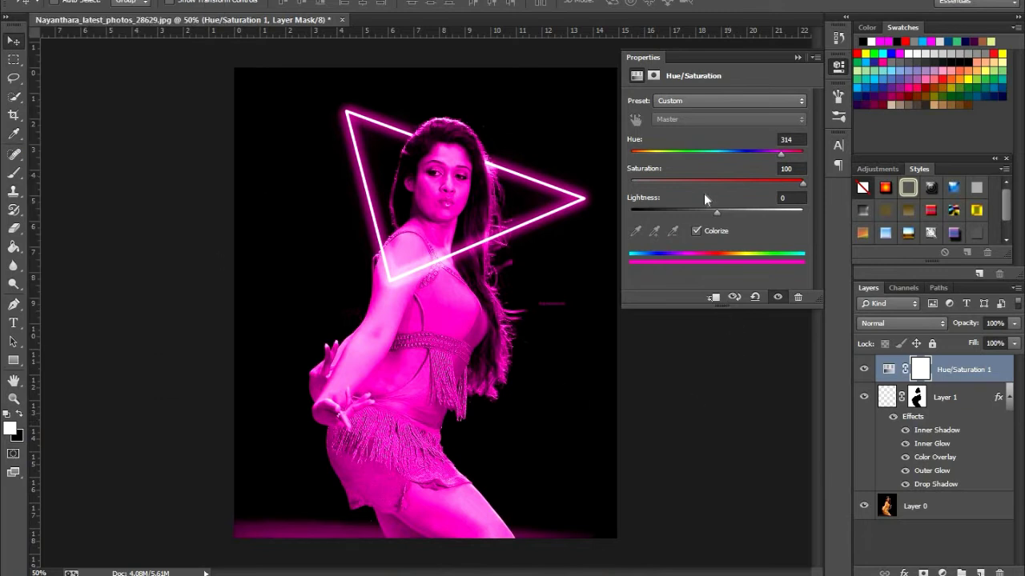
click(696, 232)
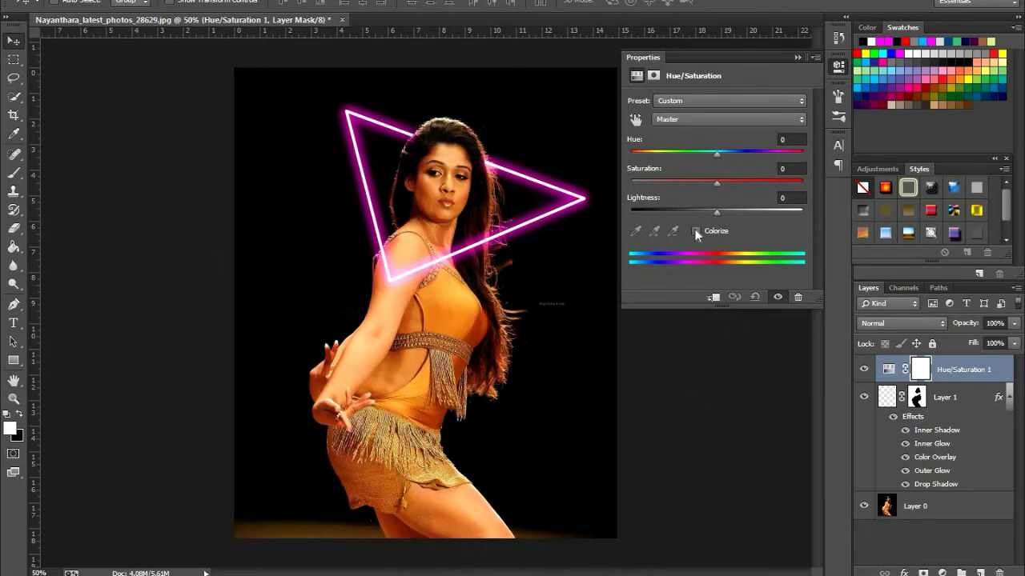
click(696, 233)
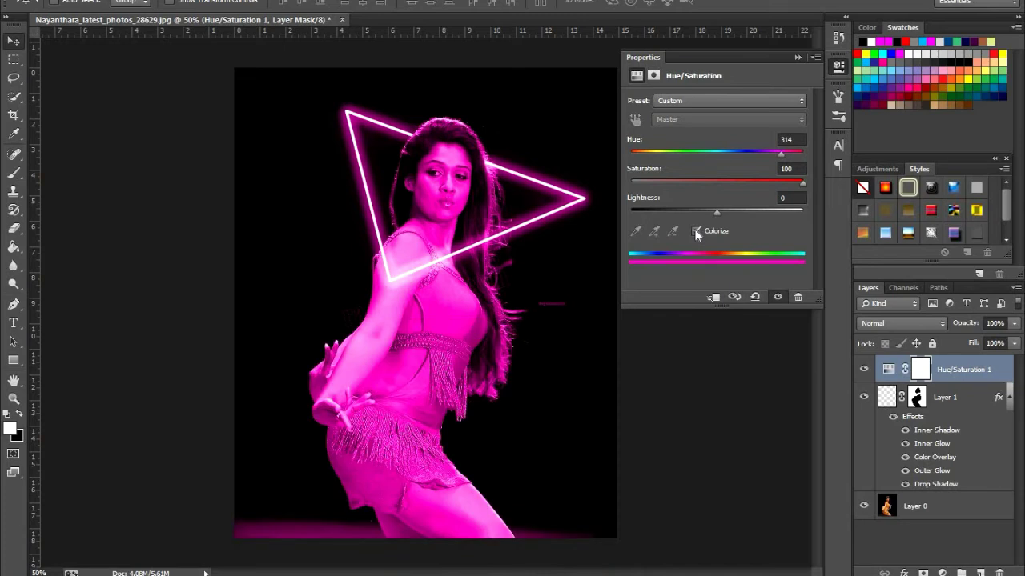
Save a JPEG copy of the image to the Desktop as Nayanthara1, accepting the default JPEG options
click(39, 1)
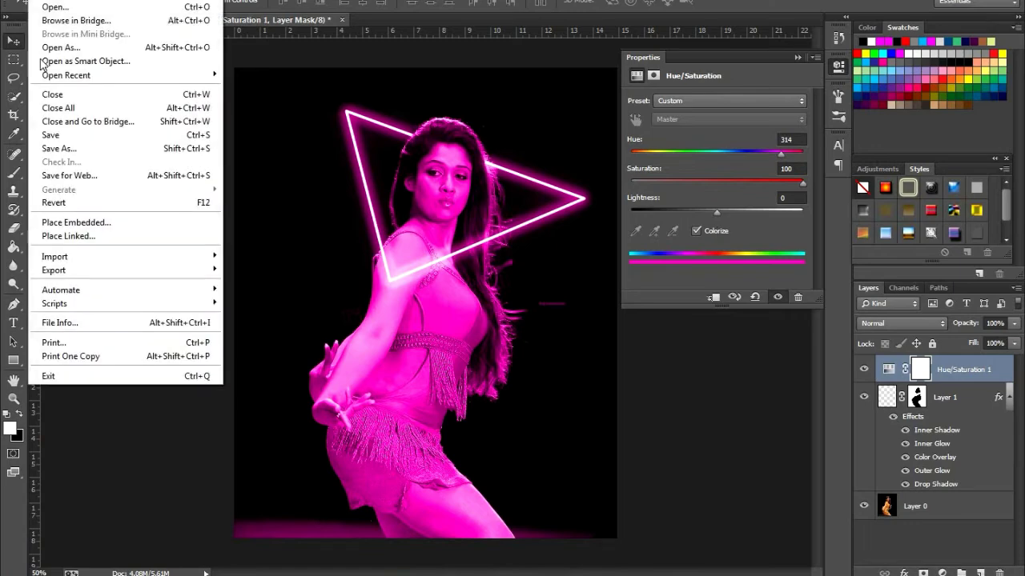
click(71, 150)
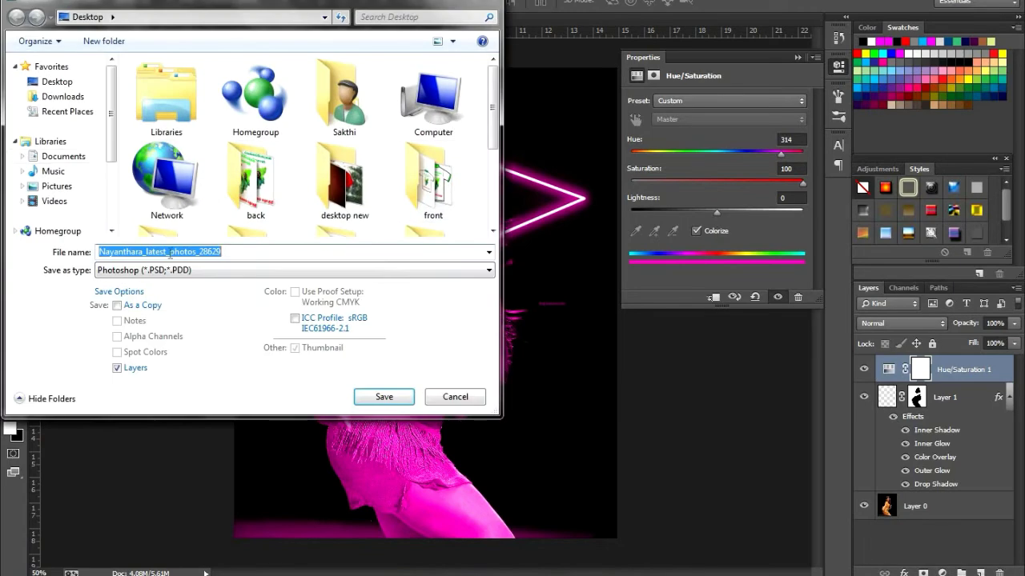
click(245, 251)
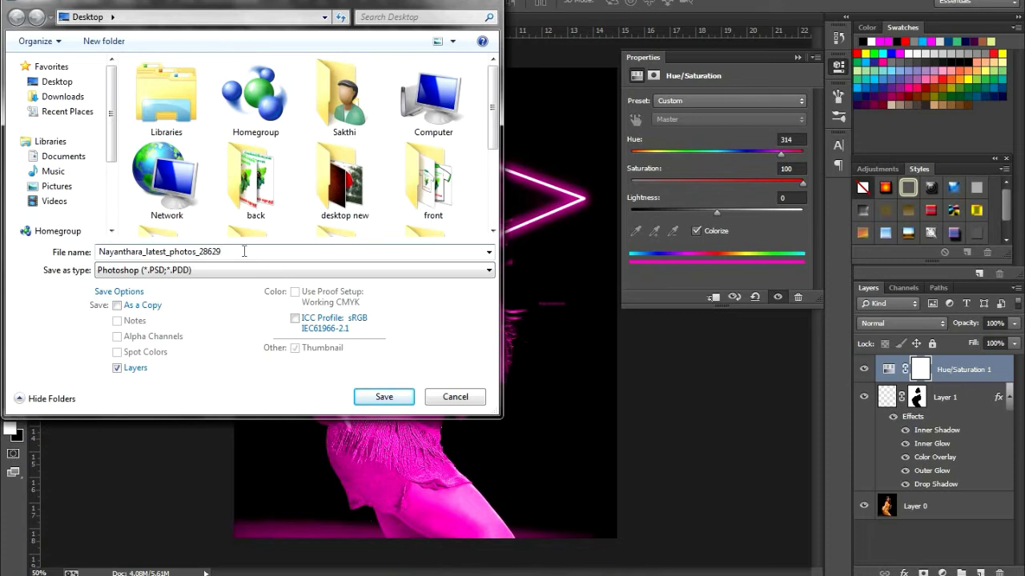
key(Tab)
drag(239, 254, 143, 251)
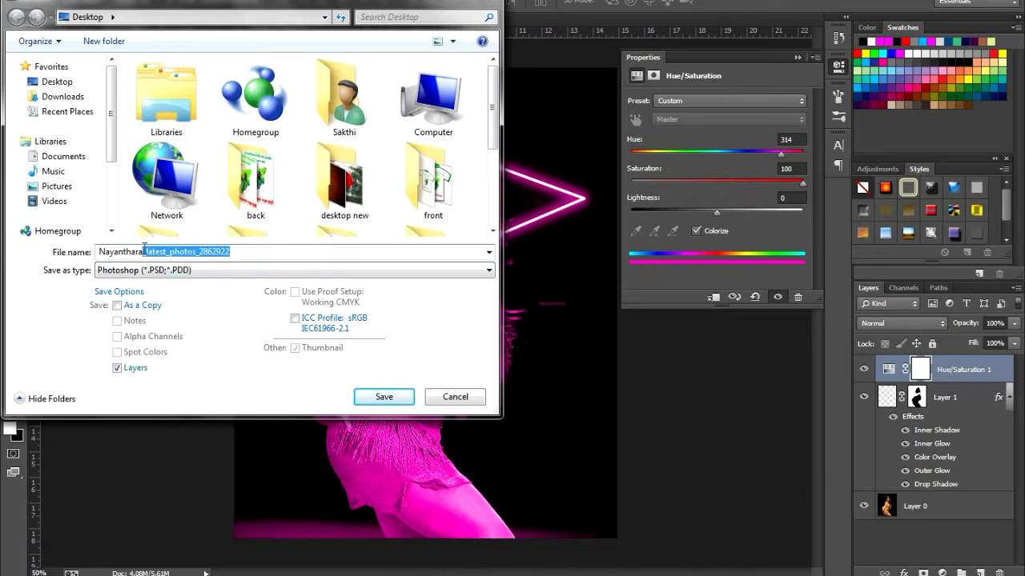
text(1)
click(276, 271)
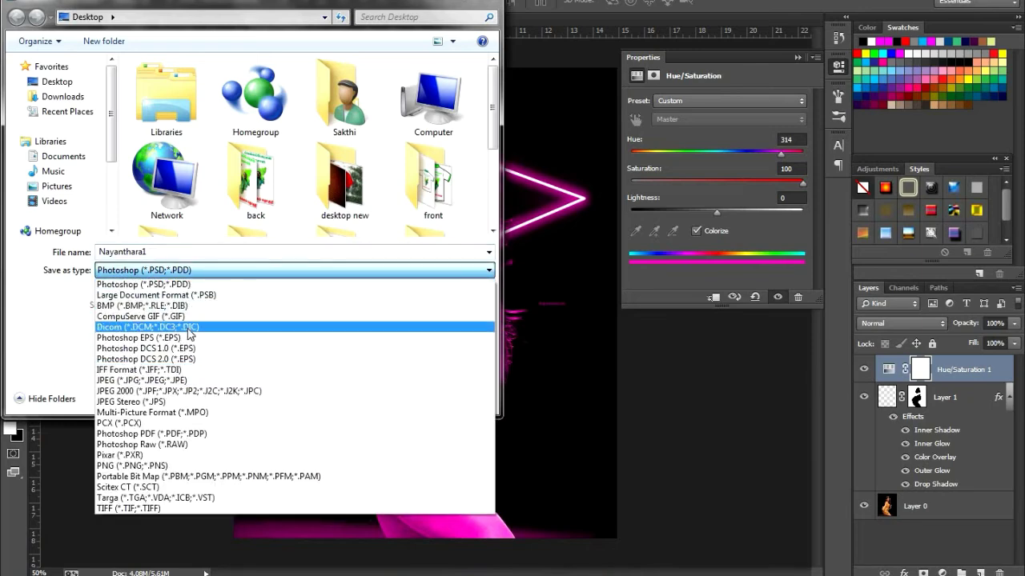
click(193, 381)
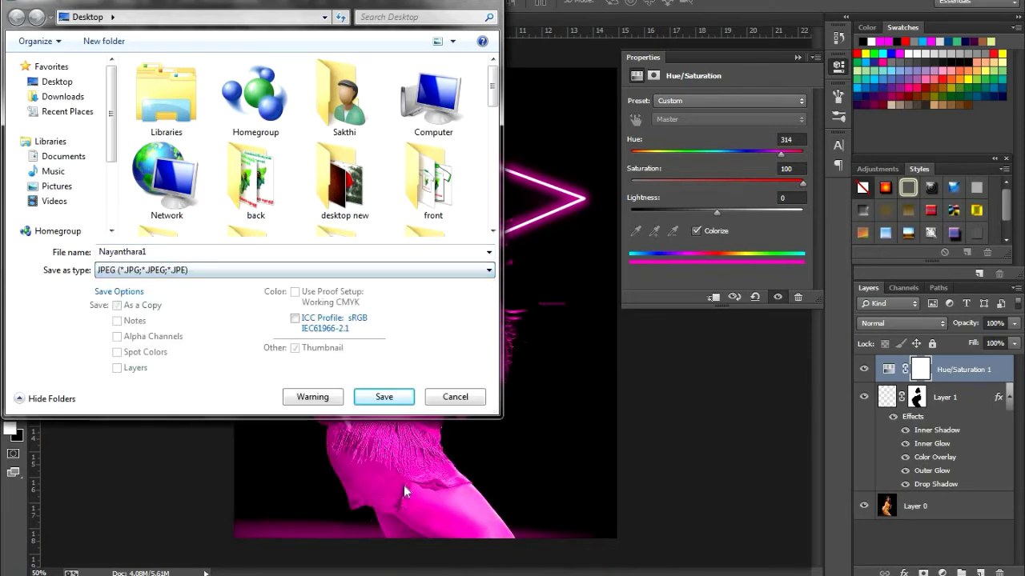
click(384, 397)
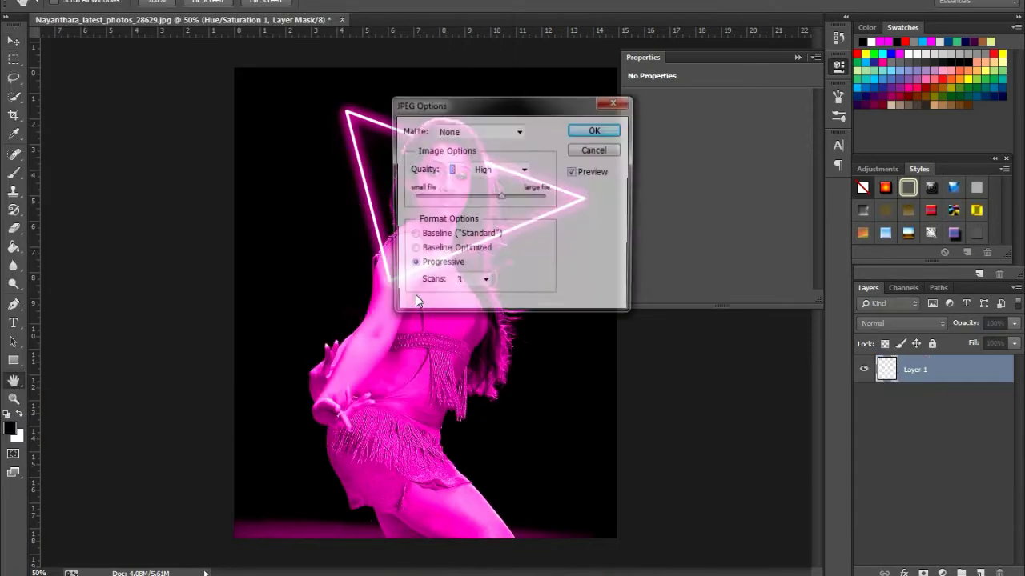
key(Return)
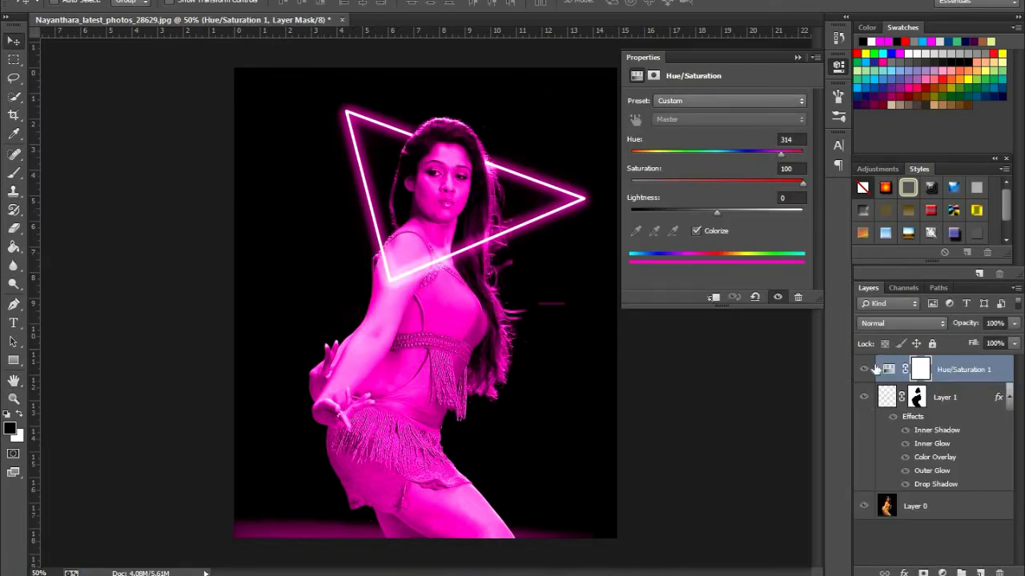
Hide and show the Hue/Saturation 1 layer to compare the image with and without the tint
key(x)
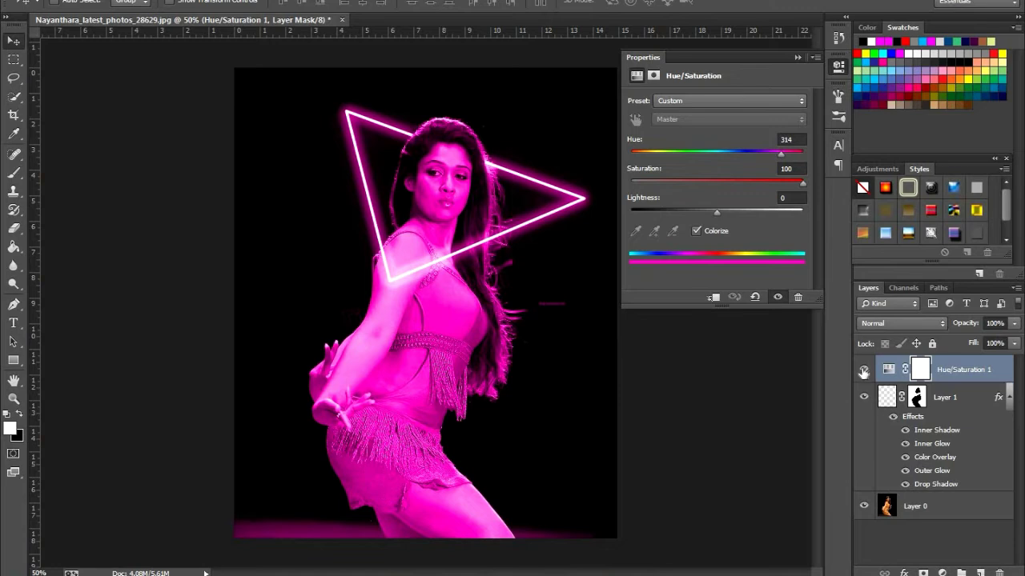
click(864, 370)
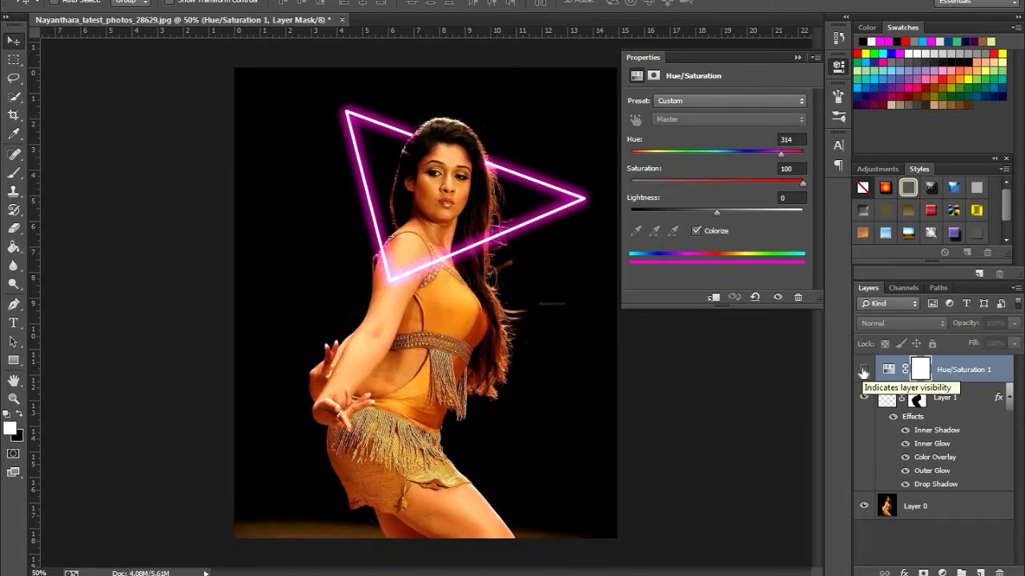
click(864, 370)
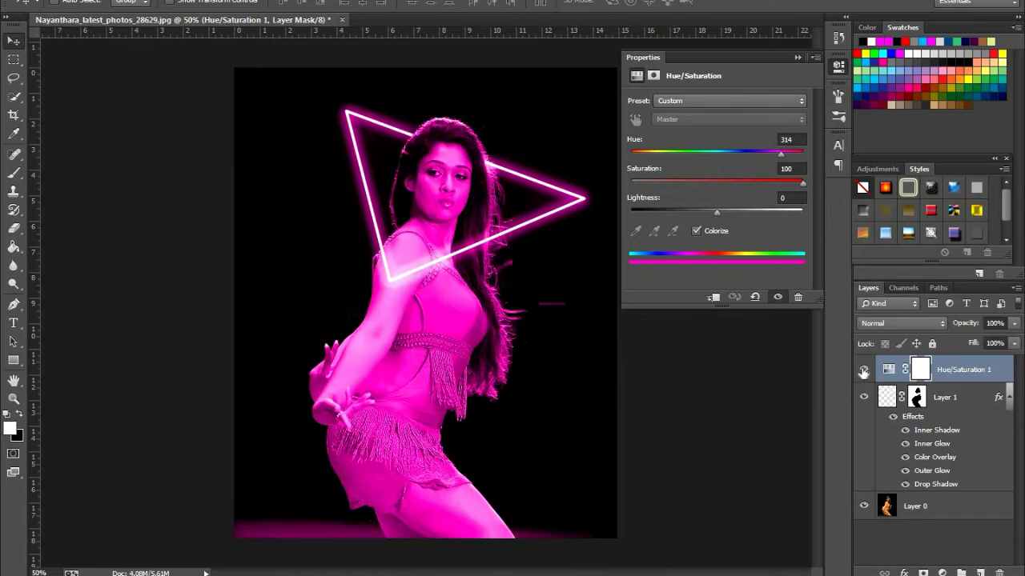
Turn off Colorize in the Hue/Saturation adjustment, then set the Hue to +113 and the Saturation to +100
click(696, 231)
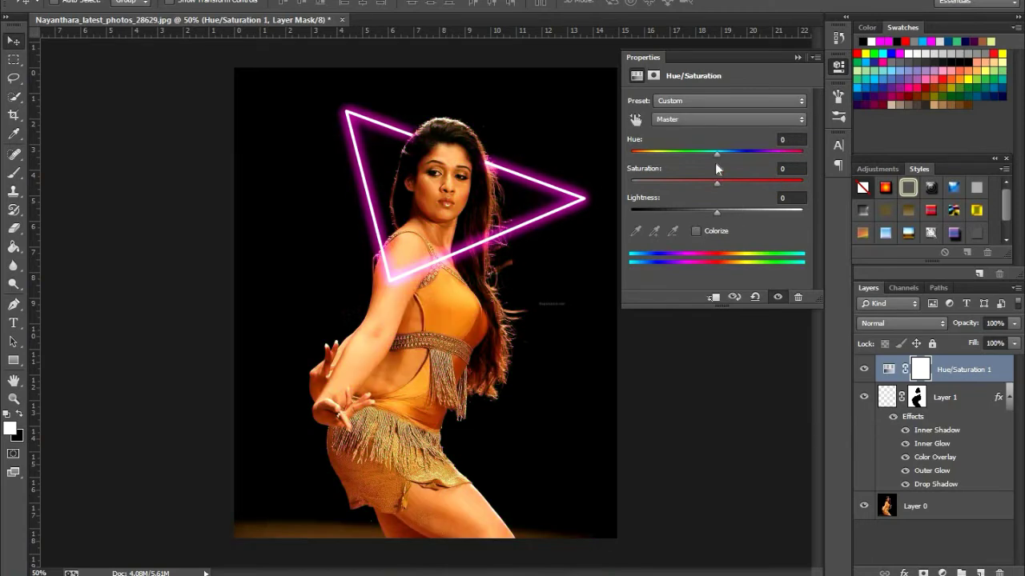
drag(717, 151, 801, 158)
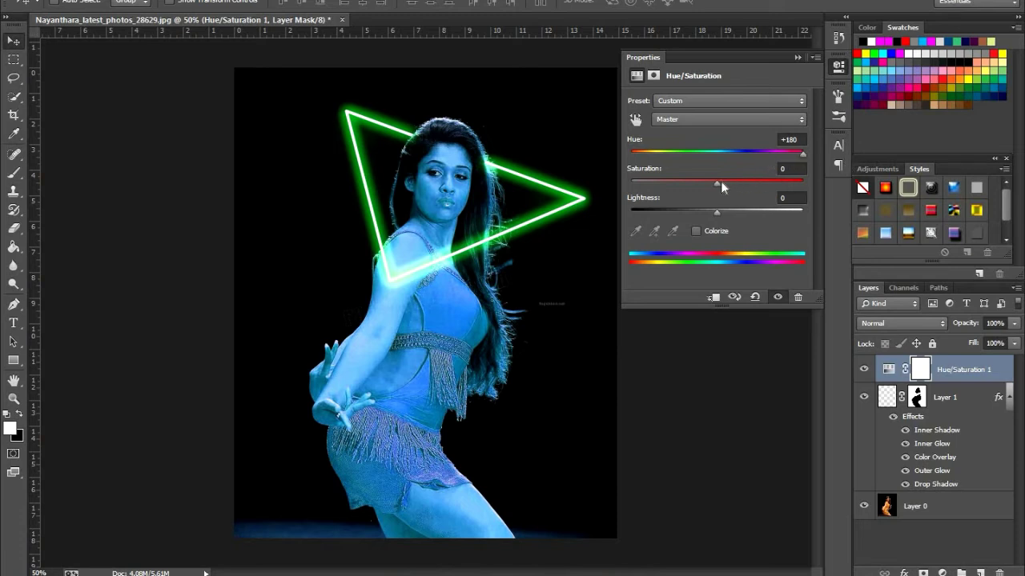
mouse_move(714, 181)
mouse_down()
mouse_move(765, 177)
mouse_move(610, 182)
mouse_move(715, 185)
mouse_up()
drag(802, 157, 779, 152)
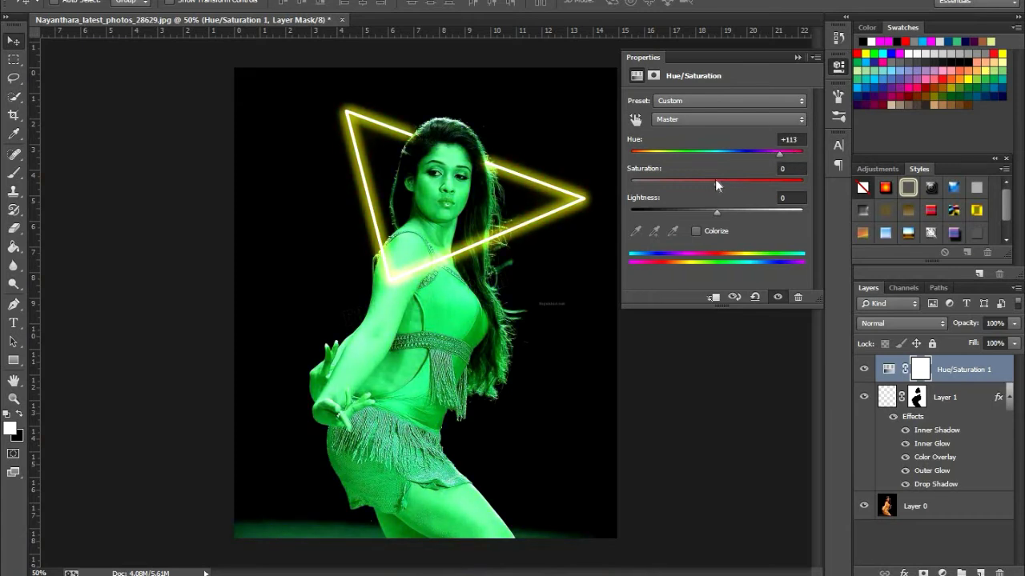
drag(716, 181, 747, 176)
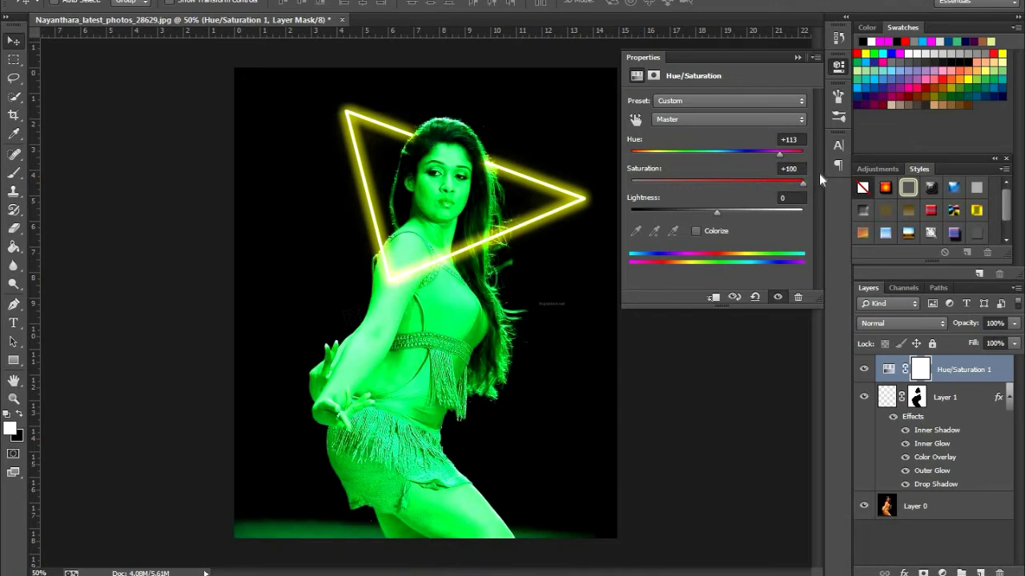
Set the Hue of the Hue/Saturation adjustment to +8 and collapse its properties
drag(780, 153, 725, 154)
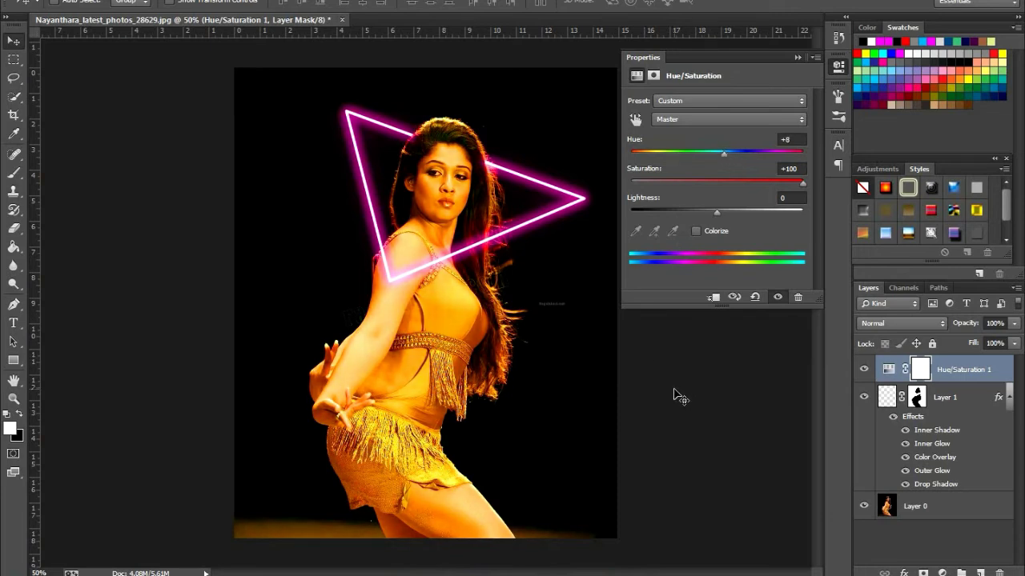
click(796, 59)
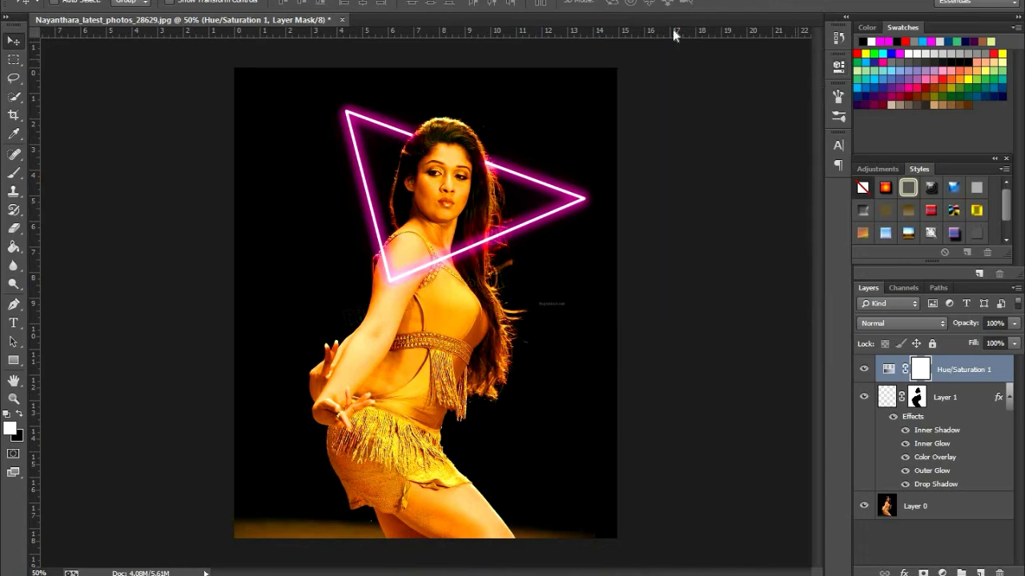
Save a JPEG copy of the image to the Desktop as Nayanthara2, accepting the default JPEG options
click(38, 1)
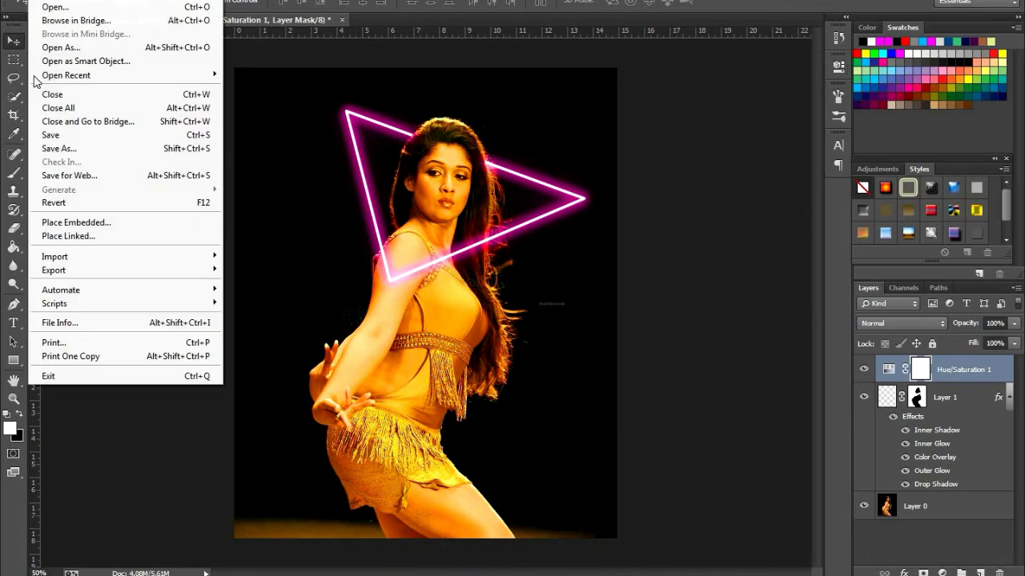
click(72, 146)
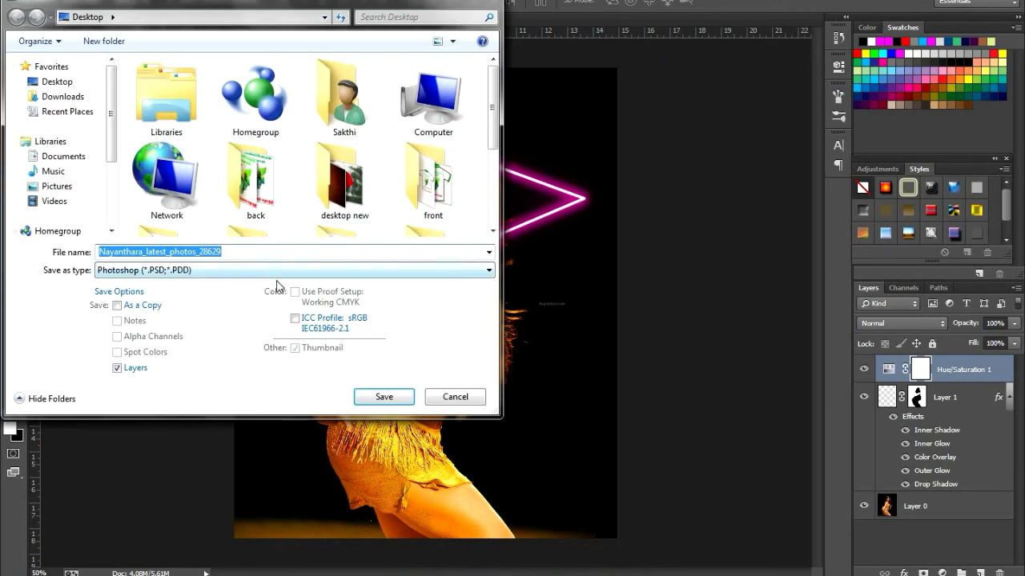
drag(251, 254, 146, 252)
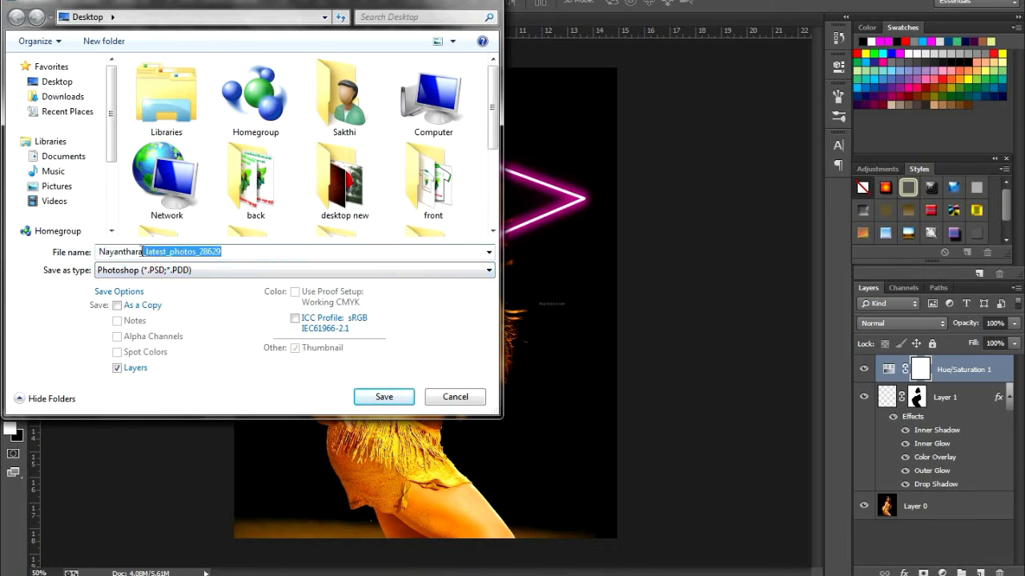
text(2)
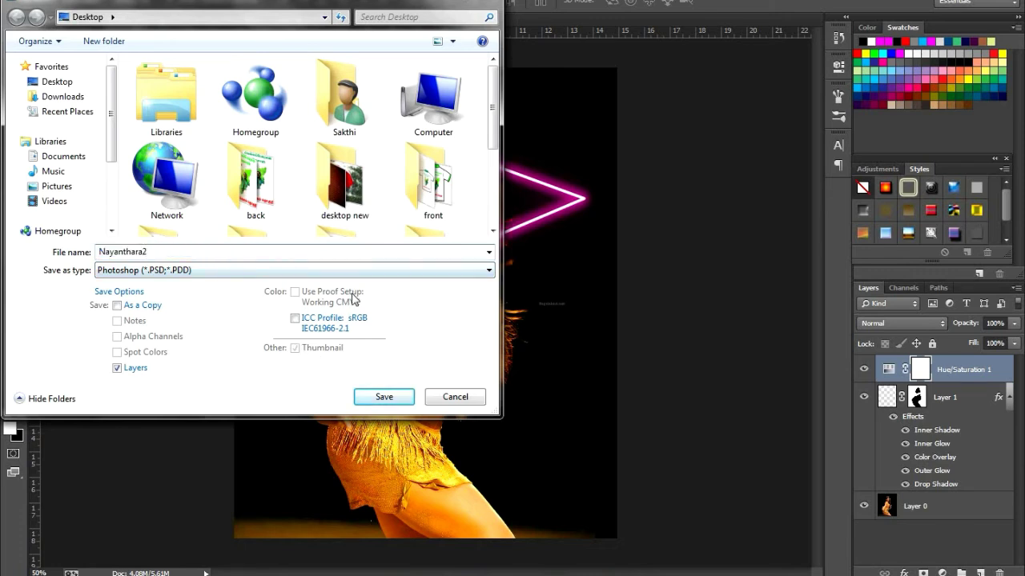
click(326, 270)
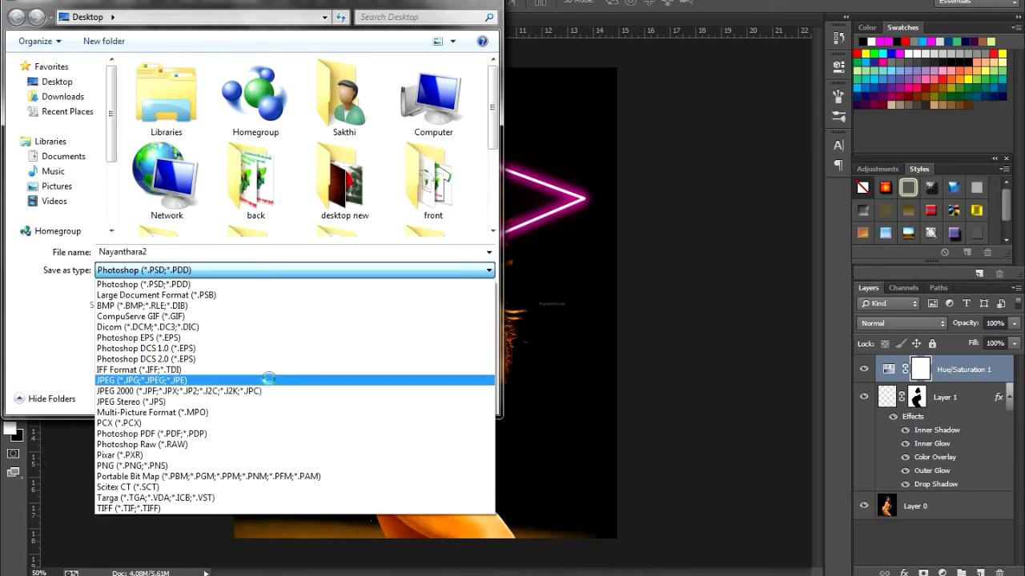
click(269, 379)
click(384, 395)
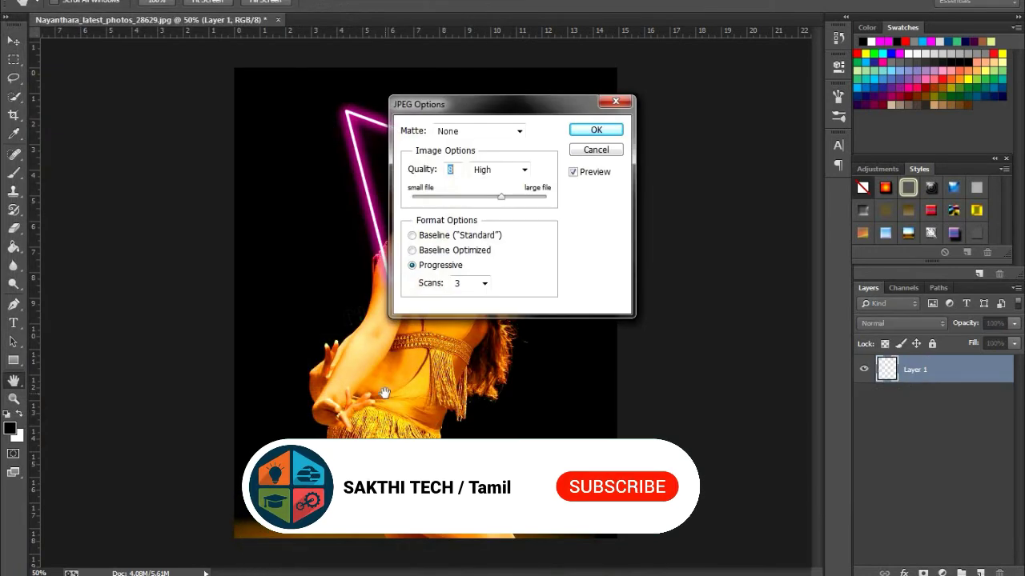
key(Return)
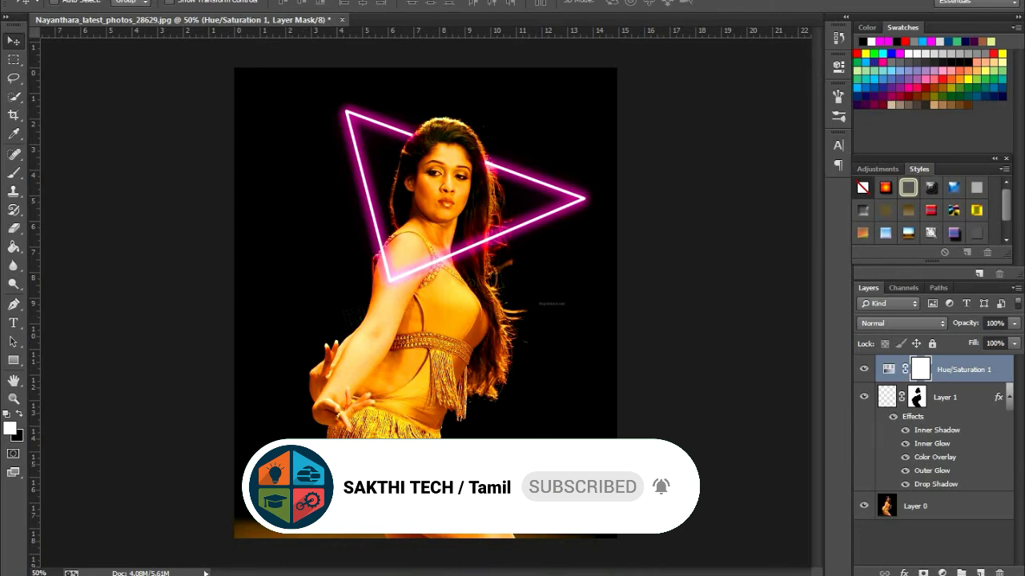
Hide and show the Hue/Saturation 1 layer, then Layer 1, to compare the image with and without each
mouse_move(108, 575)
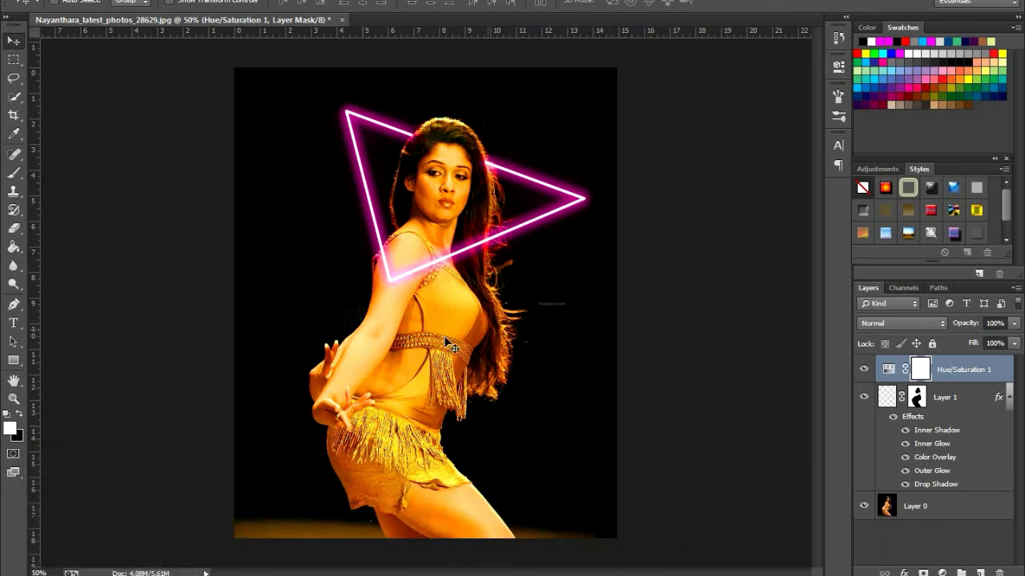
click(863, 371)
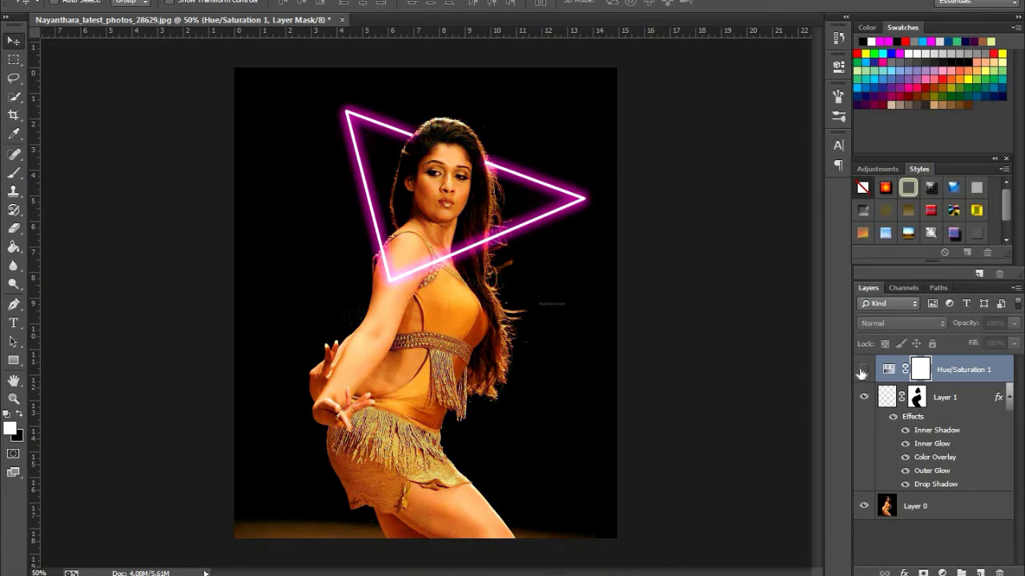
click(863, 371)
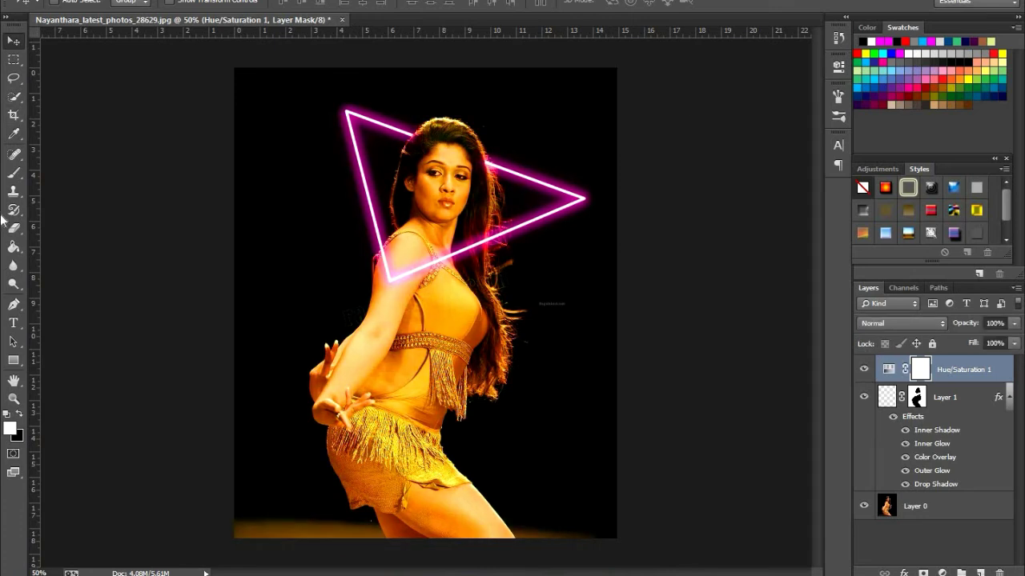
click(864, 397)
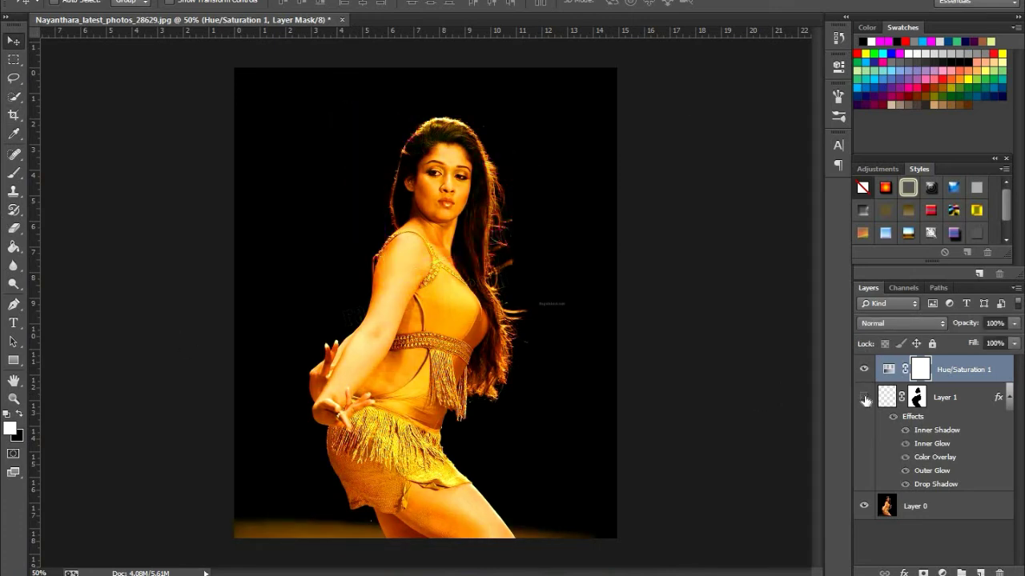
click(864, 398)
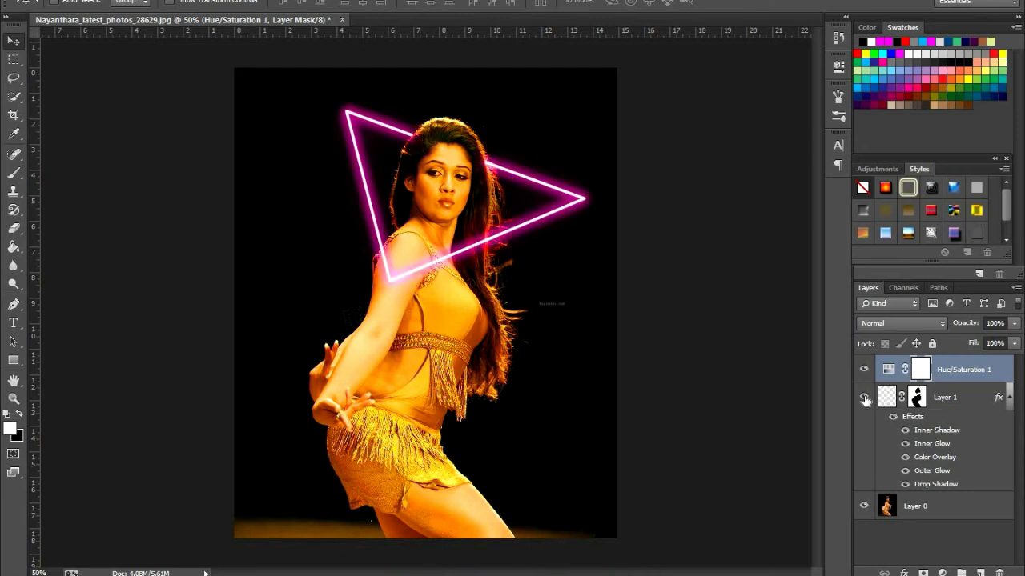
click(863, 506)
click(863, 506)
Open Nayanthara1 from the Desktop and move its image into the Nayanthara_latest_photos_28629 document as a new layer
click(38, 0)
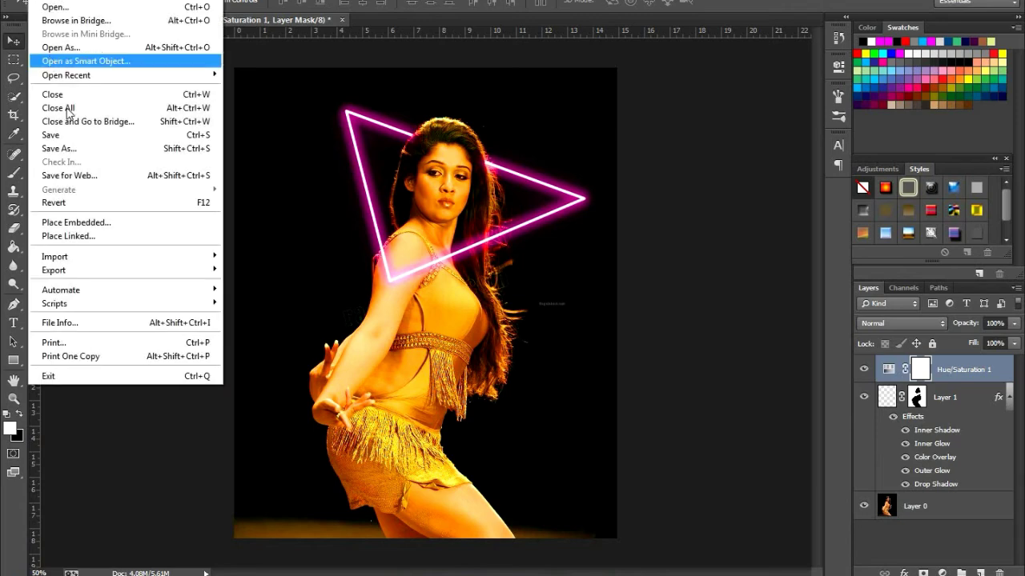
click(67, 7)
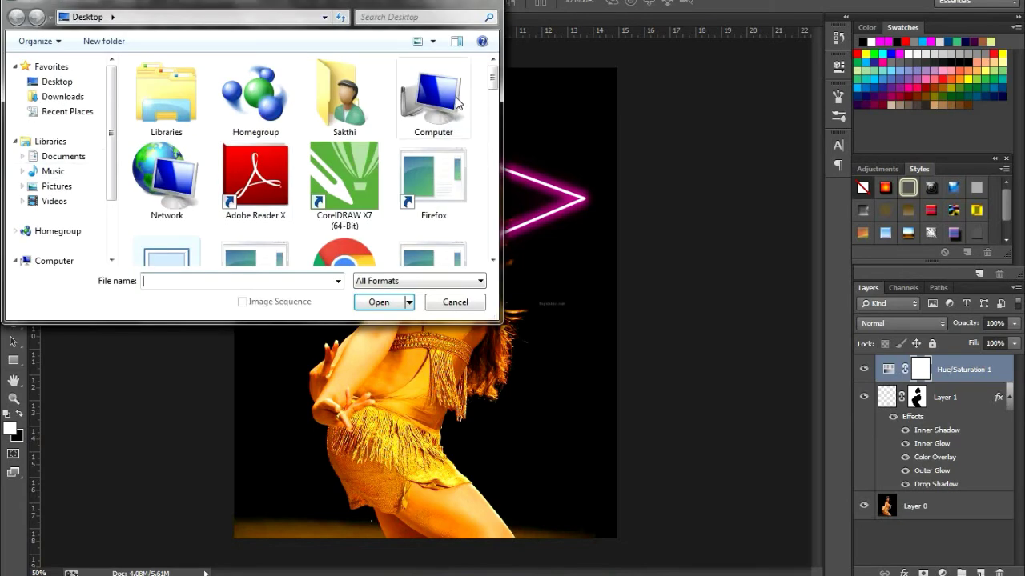
drag(492, 85, 513, 190)
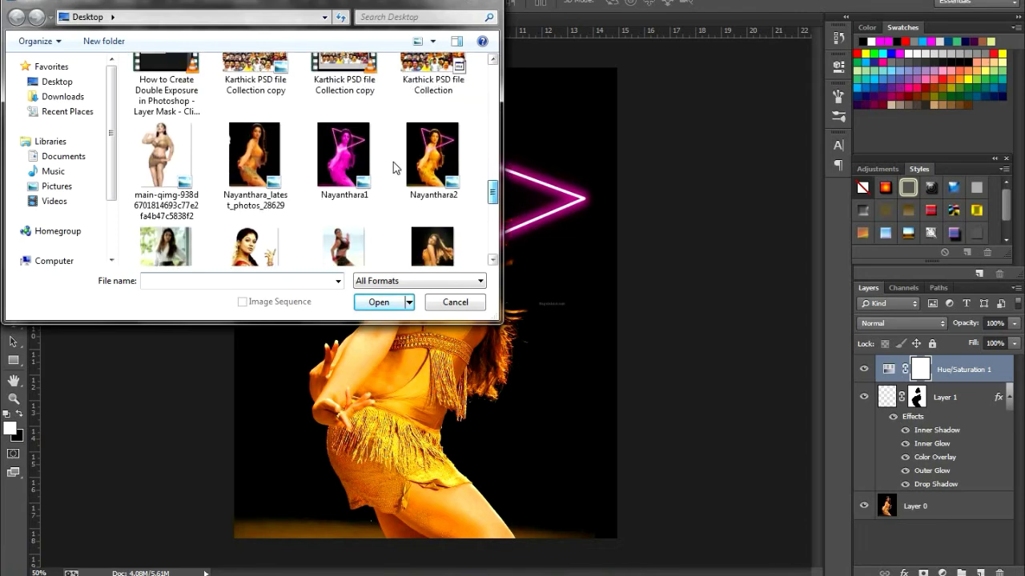
click(338, 155)
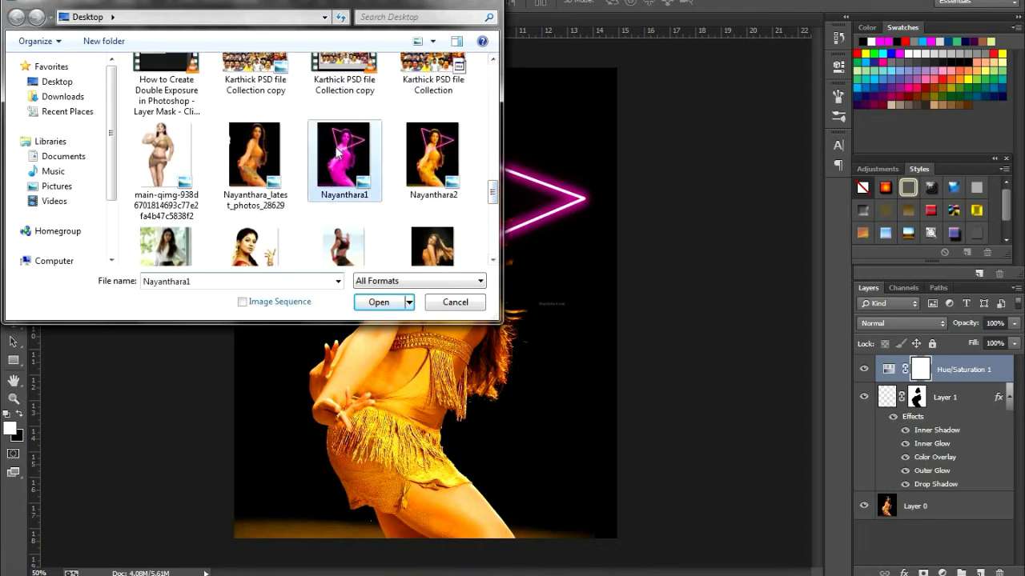
click(381, 302)
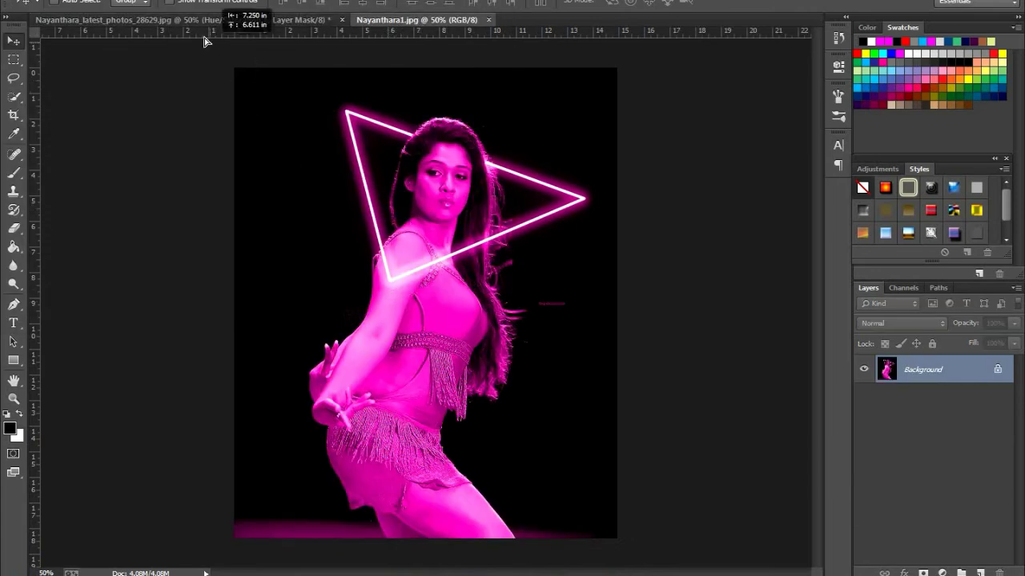
drag(196, 24, 312, 236)
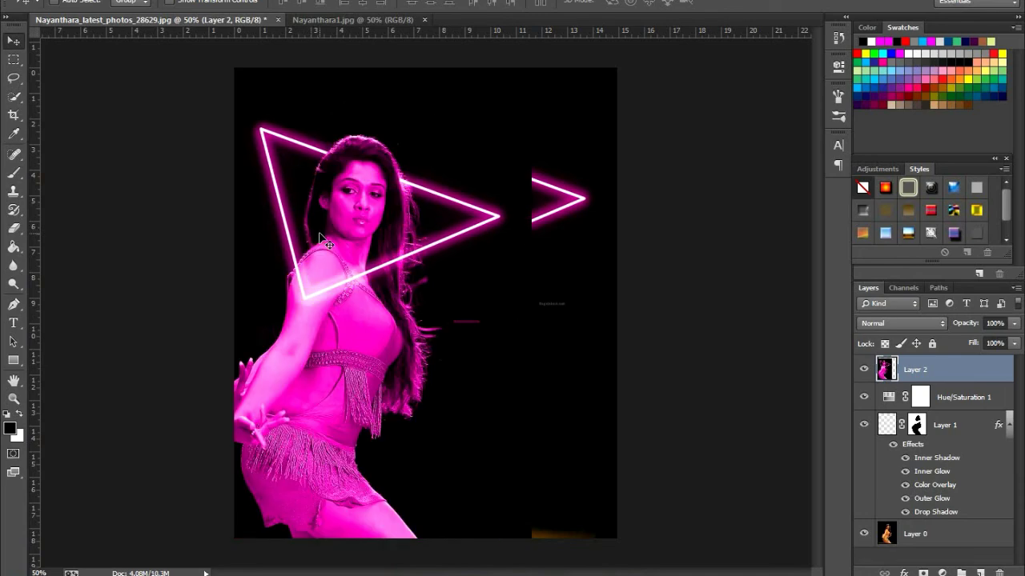
Scale the magenta image on Layer 2 to 36.25% and place it in the lower-left corner of the canvas
key(ctrl+t)
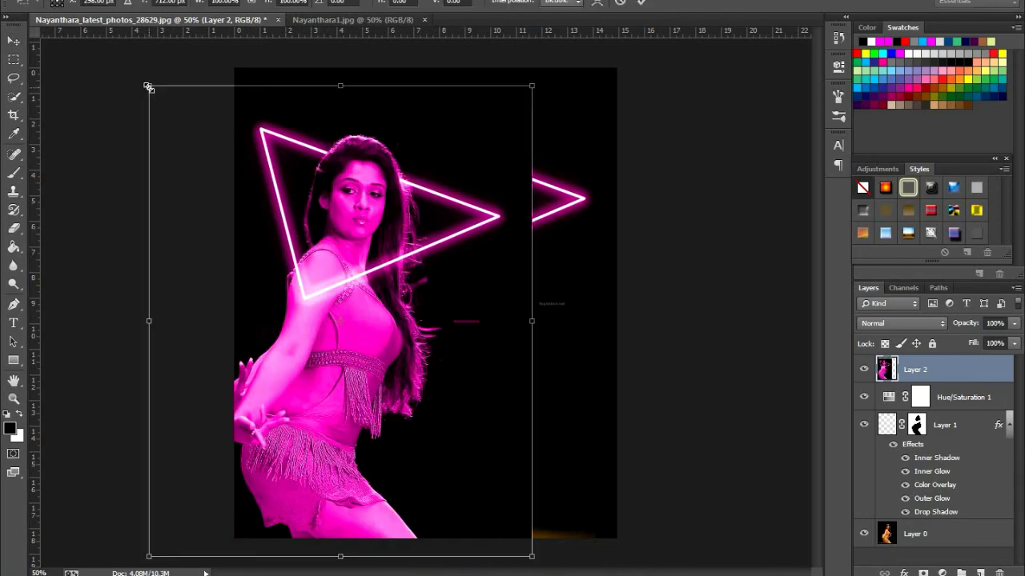
drag(148, 86, 271, 238)
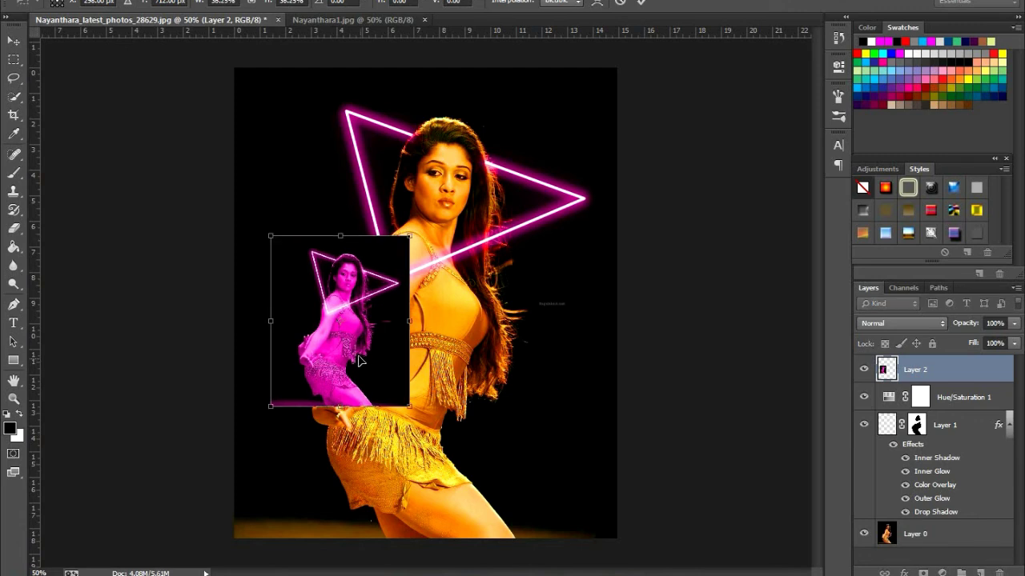
drag(360, 366, 321, 481)
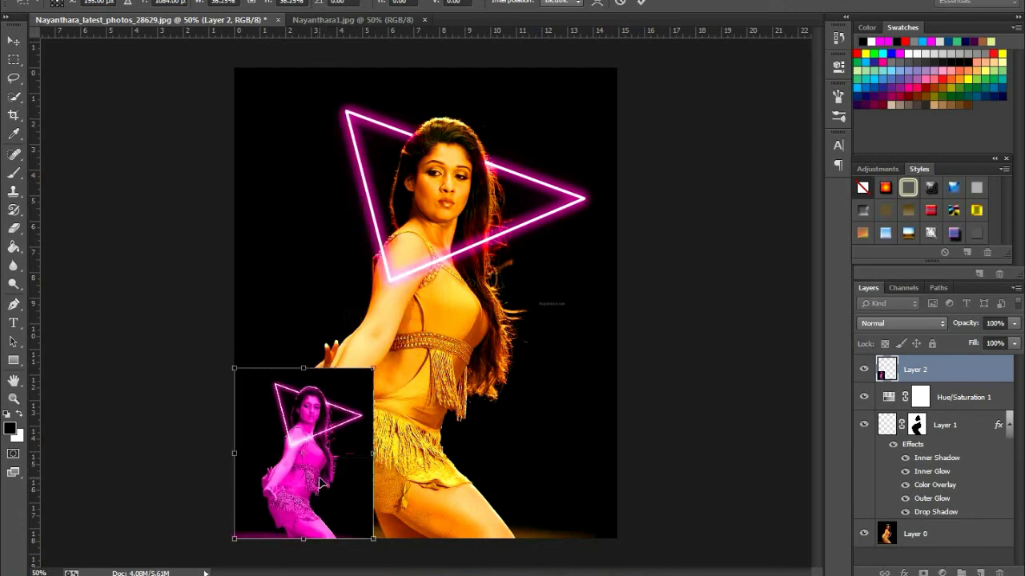
key(Return)
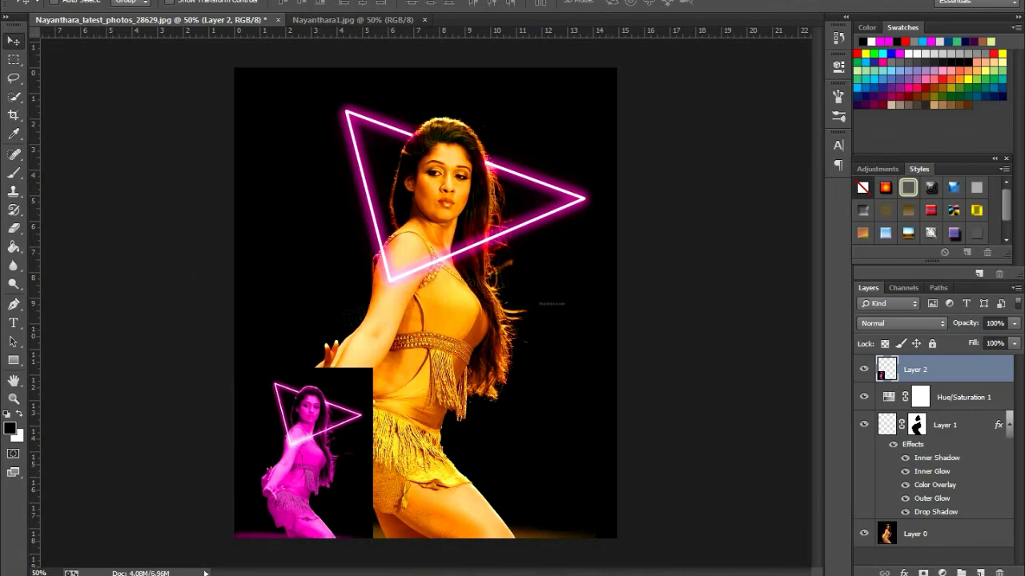
Close the Nayanthara1 document
click(36, 1)
click(280, 62)
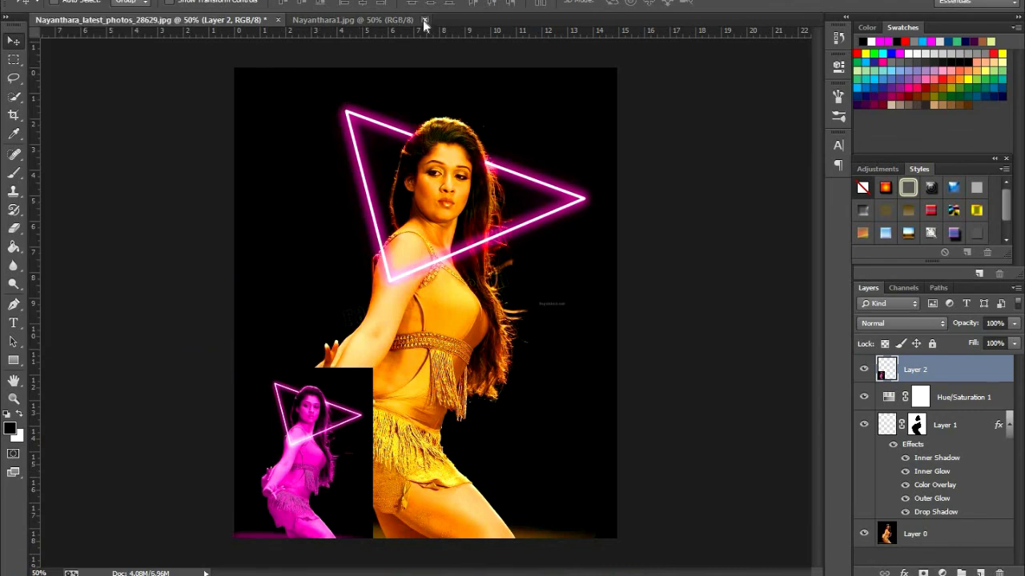
click(425, 20)
Open Nayanthara2 from the Desktop and move its image into the Nayanthara_latest_photos_28629 document as a new layer
click(37, 1)
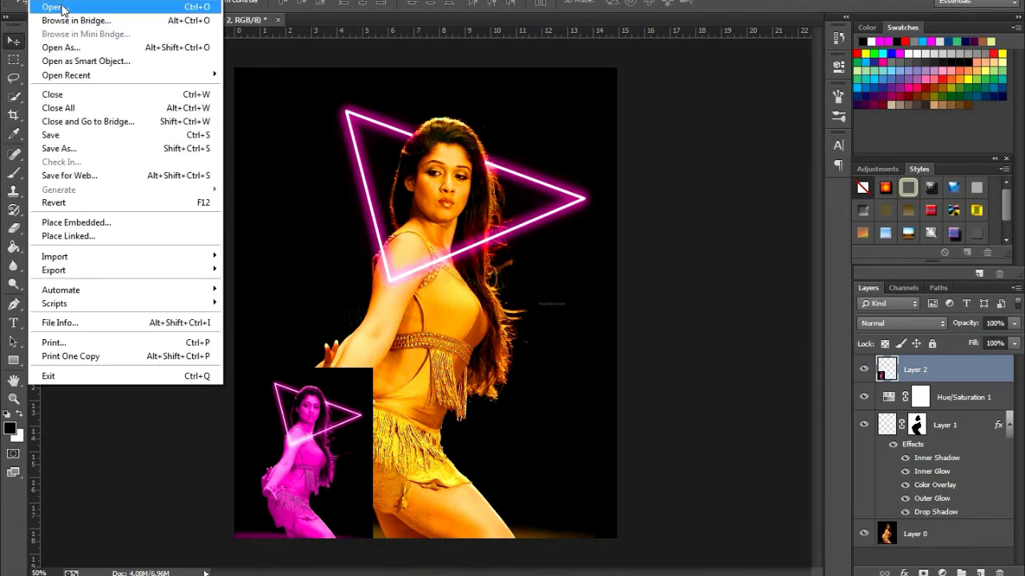
click(48, 8)
drag(495, 86, 504, 204)
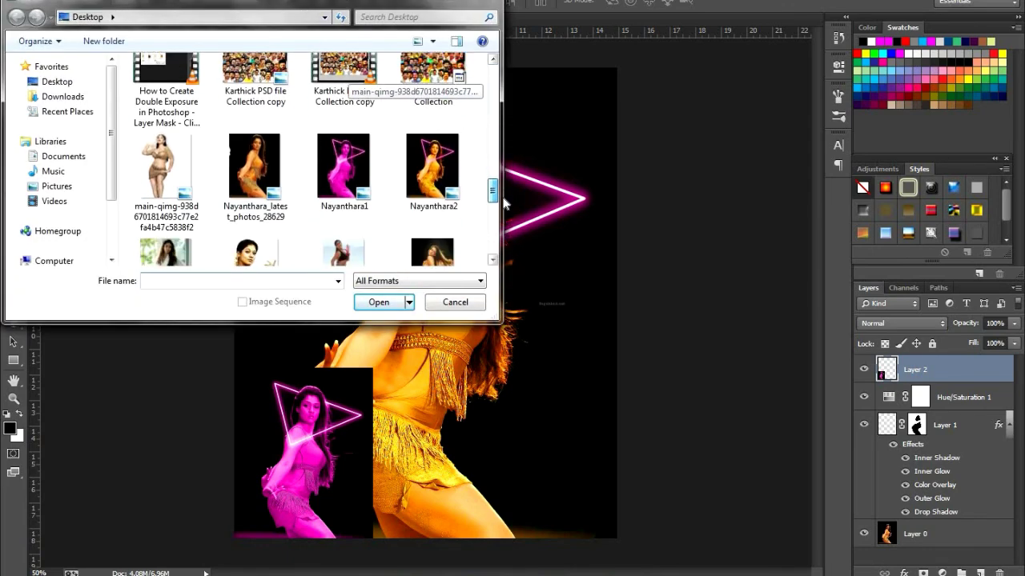
click(432, 166)
click(382, 302)
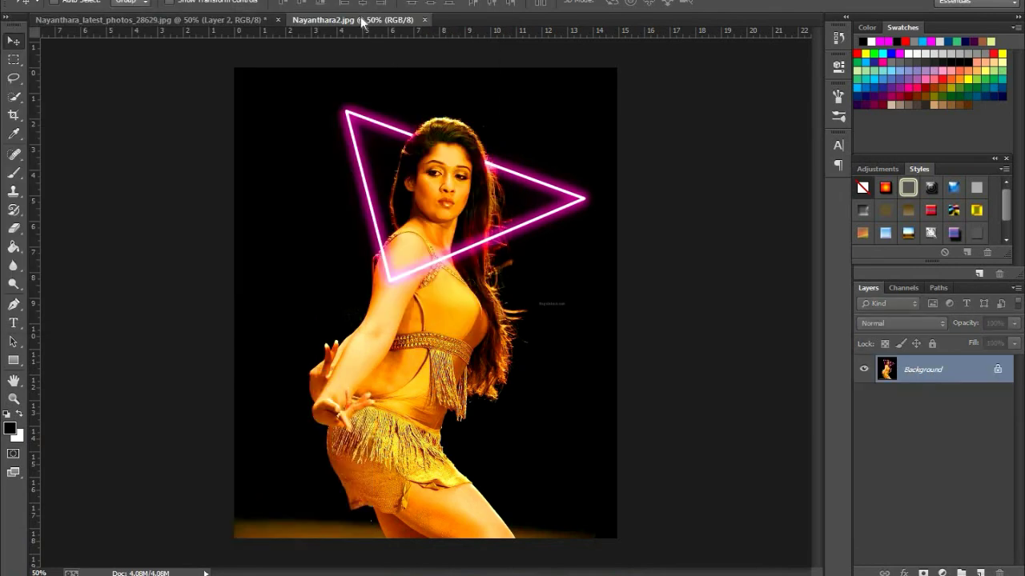
drag(381, 203, 404, 268)
Scale the golden image on Layer 3 to about 37% and place it in the lower-right corner of the canvas
key(ctrl+t)
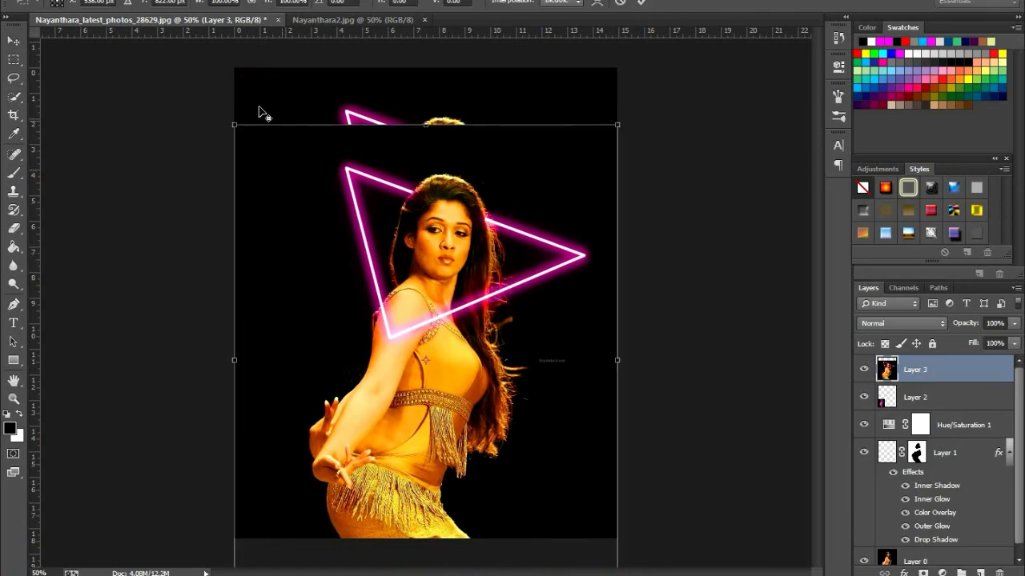
drag(274, 170, 374, 270)
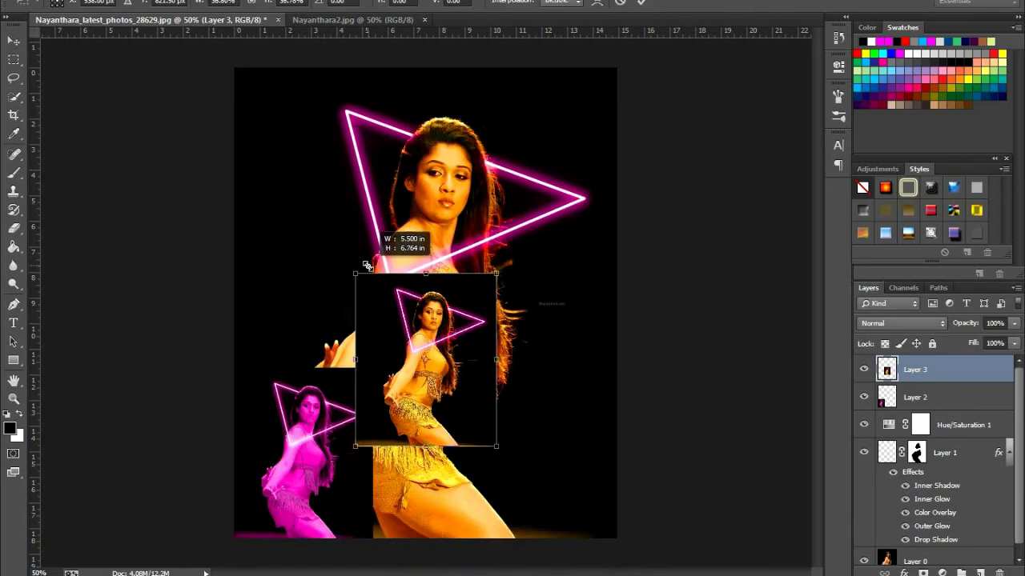
drag(428, 344, 515, 420)
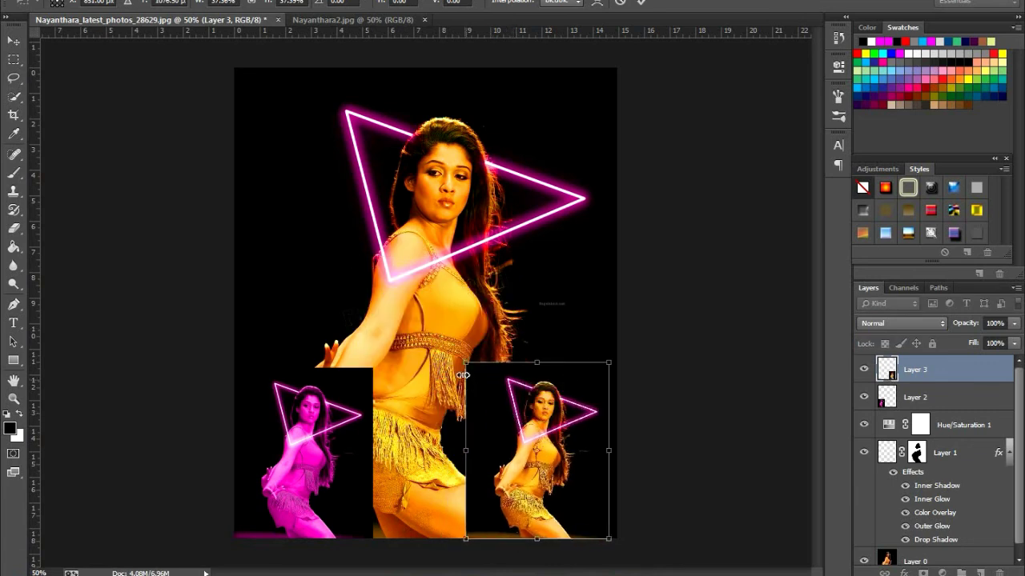
drag(466, 362, 470, 367)
drag(513, 411, 510, 415)
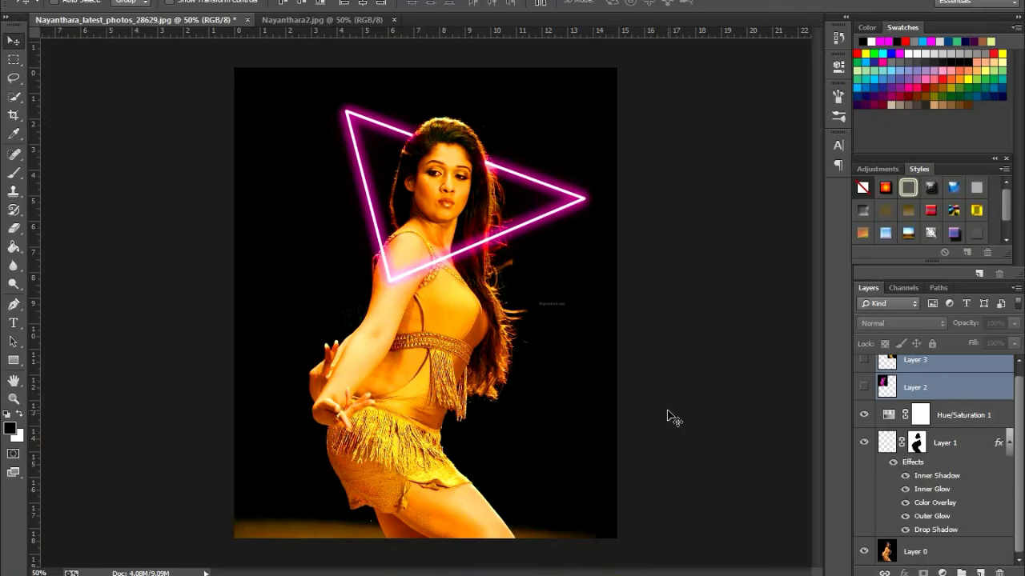